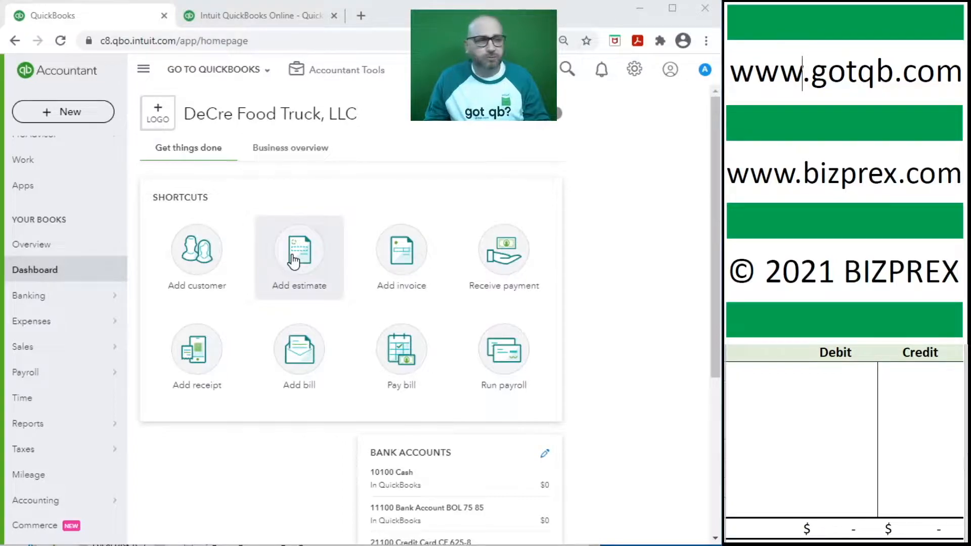
Step: Start a new expense for the Food Traders invoice with payee Food Traders, Inc and the 21100 Credit Card payment account
{"action": "scroll", "coordinate": [781, 156], "scroll_direction": "down", "scroll_amount": 1}
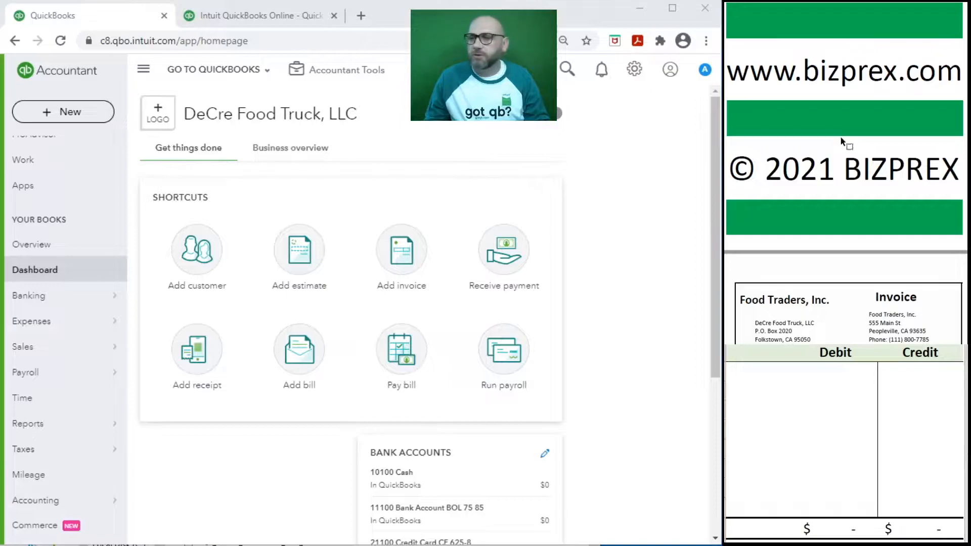
{"action": "scroll", "coordinate": [842, 141], "scroll_direction": "down", "scroll_amount": 3}
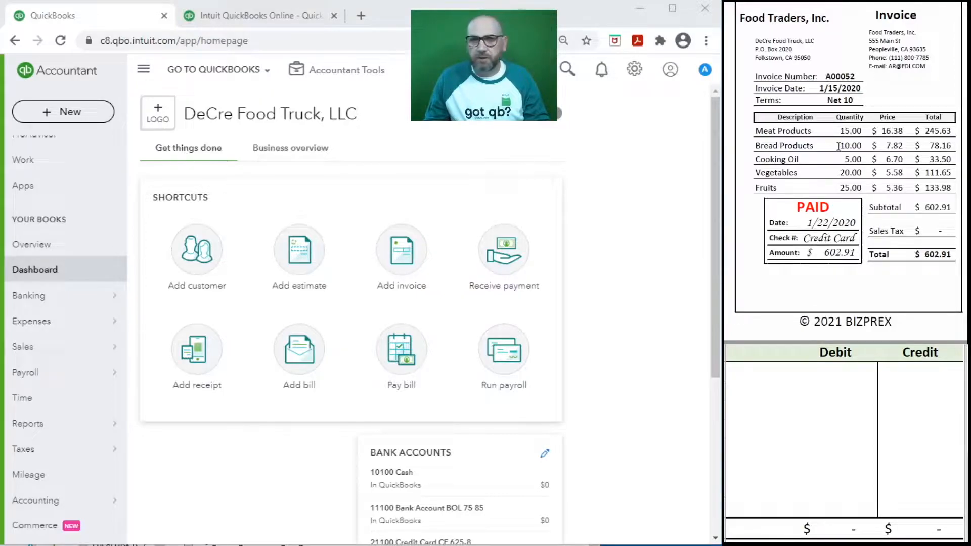
{"action": "left_click", "coordinate": [56, 111]}
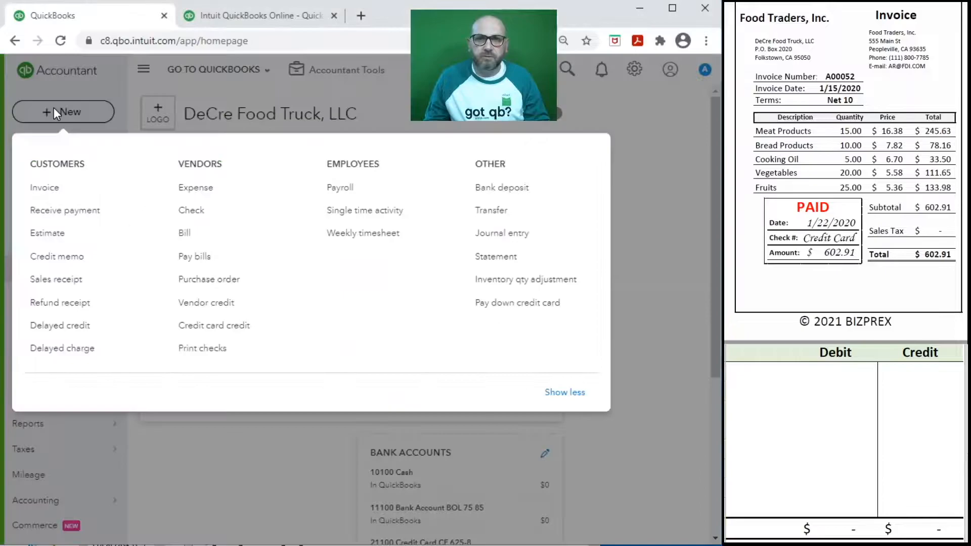
{"action": "left_click", "coordinate": [204, 189]}
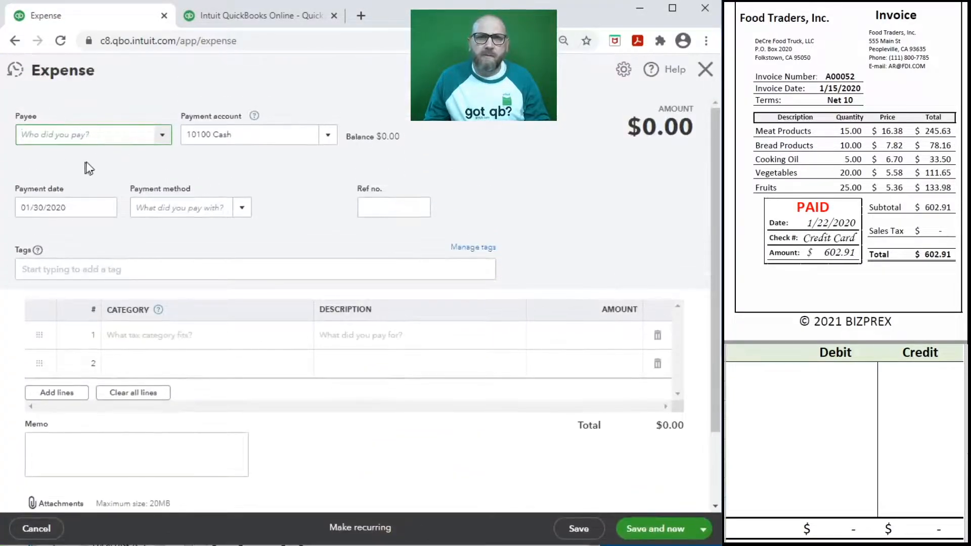
{"action": "type", "text": "food"}
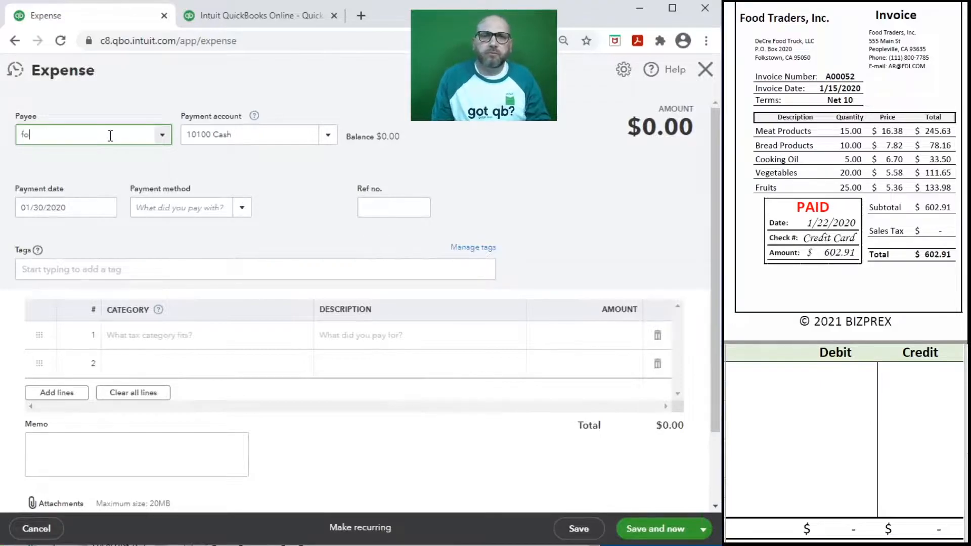
{"action": "key", "text": "Tab"}
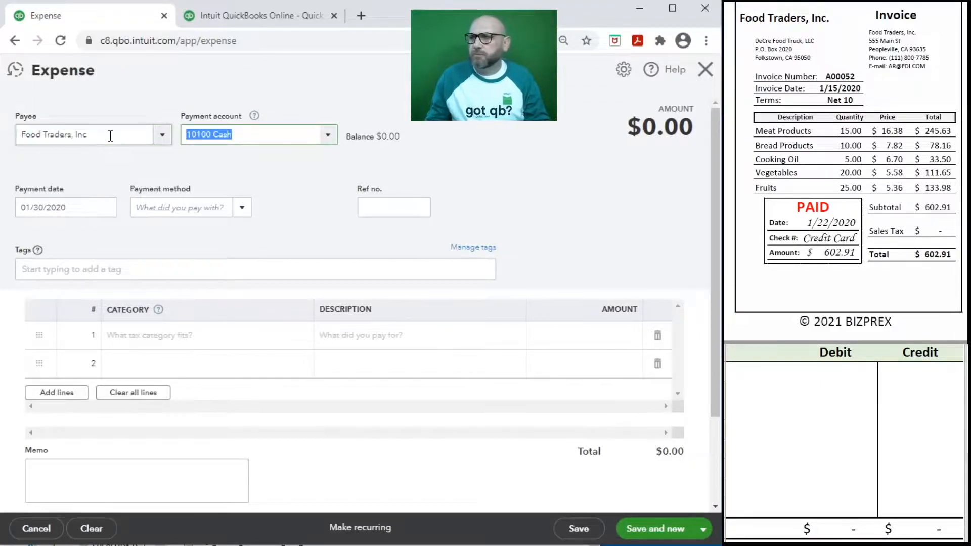
{"action": "left_click", "coordinate": [328, 135]}
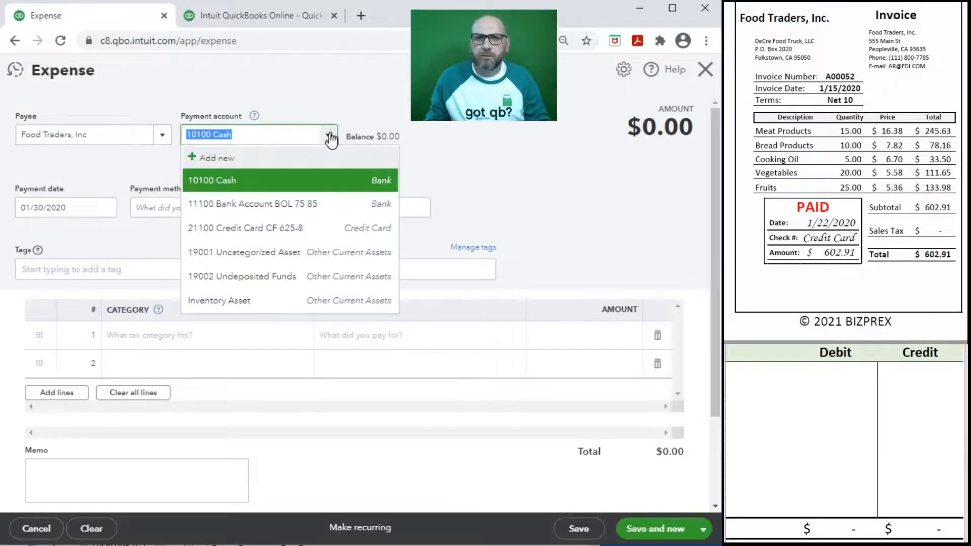
{"action": "left_click", "coordinate": [287, 229]}
{"action": "key", "text": "Tab"}
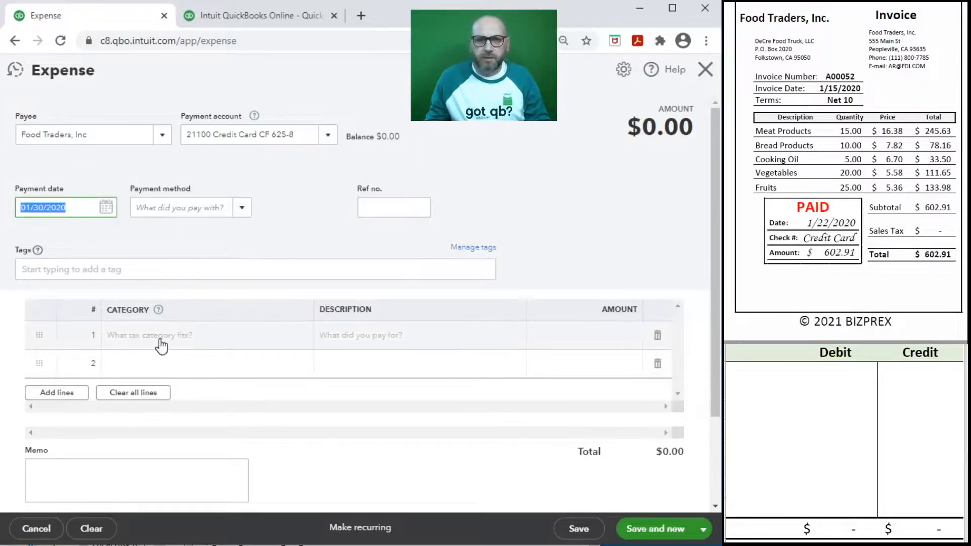
Step: Set the payment date to 01/22/2020 and the method to Credit Card, and enter the supplier's invoice number as the reference
{"action": "type", "text": "1/22/2020"}
{"action": "key", "text": "Tab"}
{"action": "type", "text": "cr"}
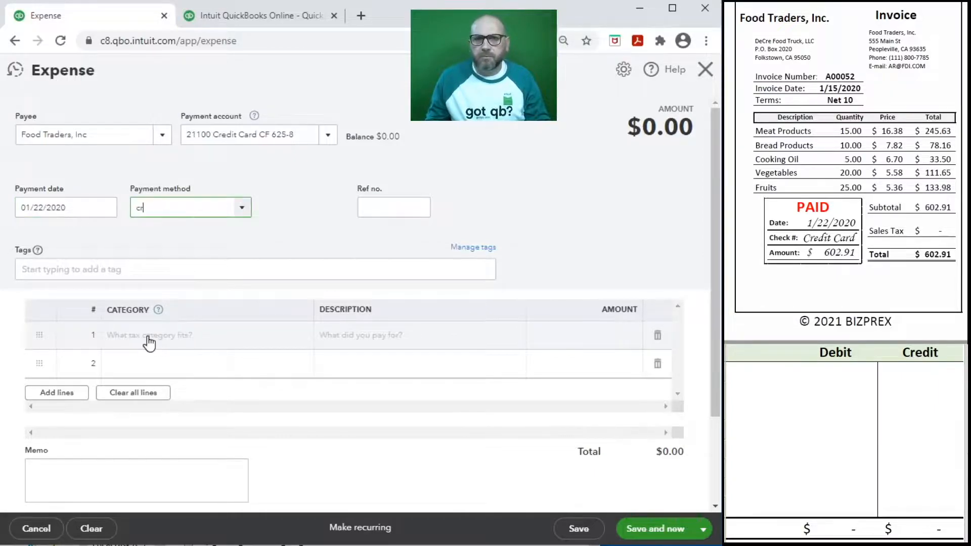
{"action": "left_click", "coordinate": [365, 209]}
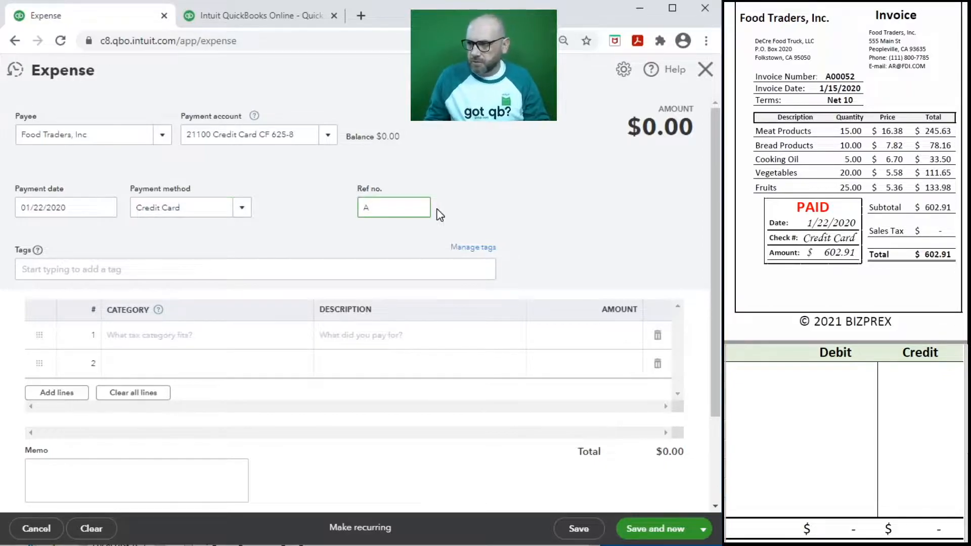
{"action": "type", "text": "A00052"}
Step: Assign the category 60200 Food Purchases / Supplies to the first expense line
{"action": "left_click", "coordinate": [159, 340]}
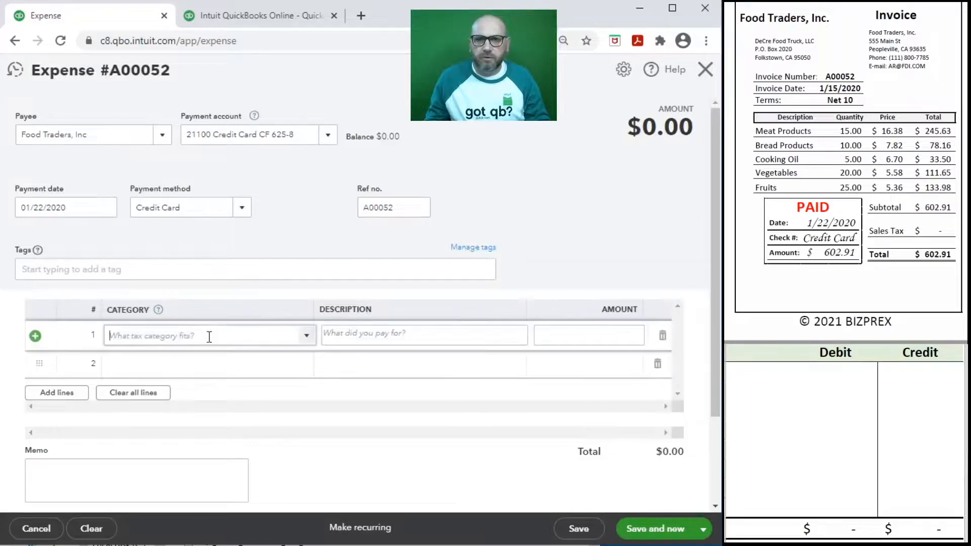
{"action": "left_click", "coordinate": [305, 336]}
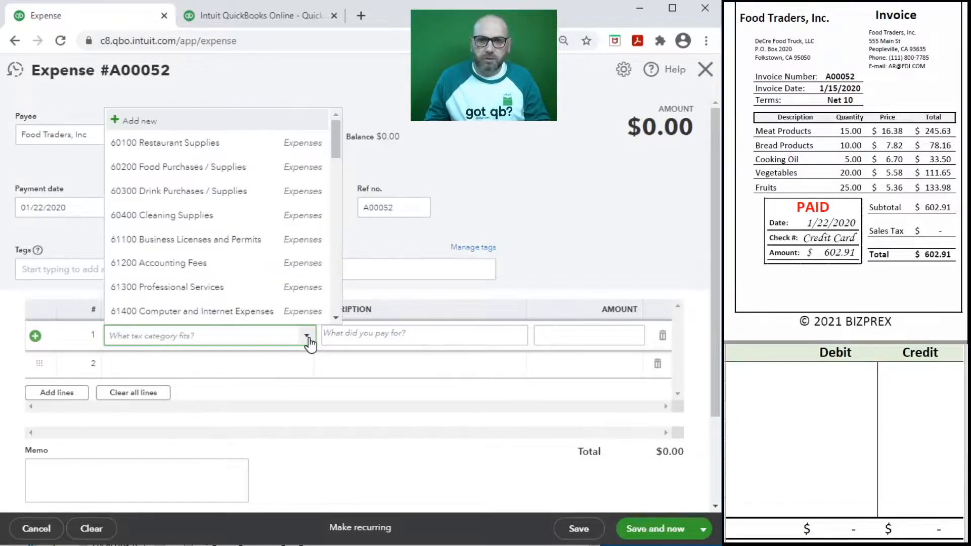
{"action": "left_click", "coordinate": [188, 173]}
{"action": "left_click", "coordinate": [391, 339]}
{"action": "type", "text": "Foo"}
{"action": "key", "text": "BackSpace"}
{"action": "key", "text": "BackSpace"}
Step: Copy the reference number into the first line's description and set the line amount to 602.91
{"action": "double_click", "coordinate": [376, 208]}
{"action": "key", "text": "ctrl+c"}
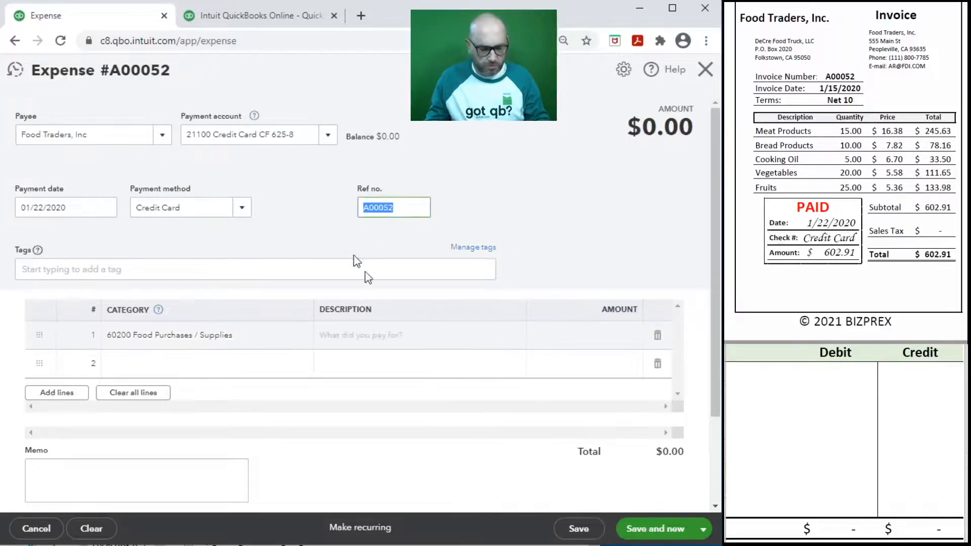
{"action": "left_click", "coordinate": [385, 336]}
{"action": "key", "text": "ctrl+v"}
{"action": "left_click", "coordinate": [624, 337]}
{"action": "type", "text": "602.91"}
{"action": "key", "text": "Tab"}
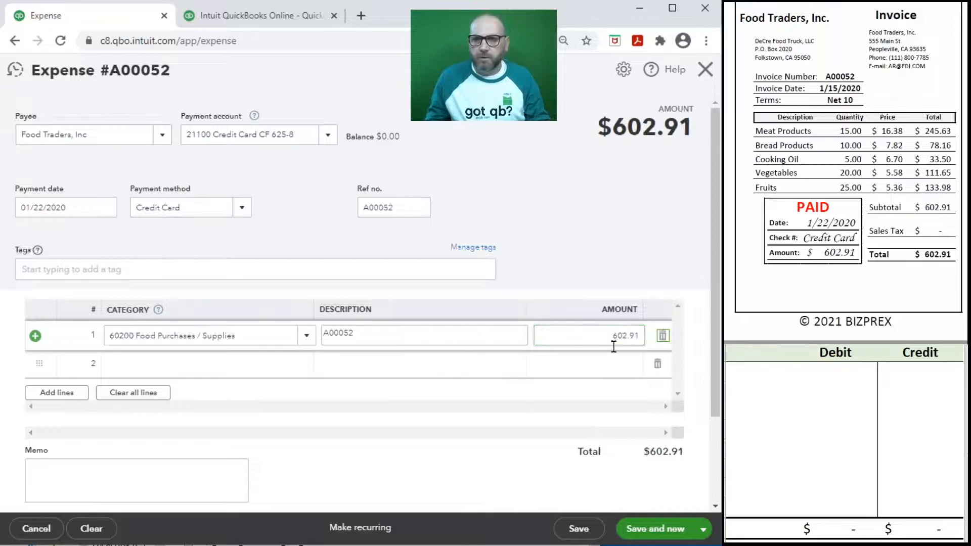
Step: Record a debit of 602.91 to account 60200 in the first row of the debit and credit worksheet
{"action": "left_click", "coordinate": [825, 393]}
{"action": "left_click", "coordinate": [794, 384]}
{"action": "left_click", "coordinate": [764, 371]}
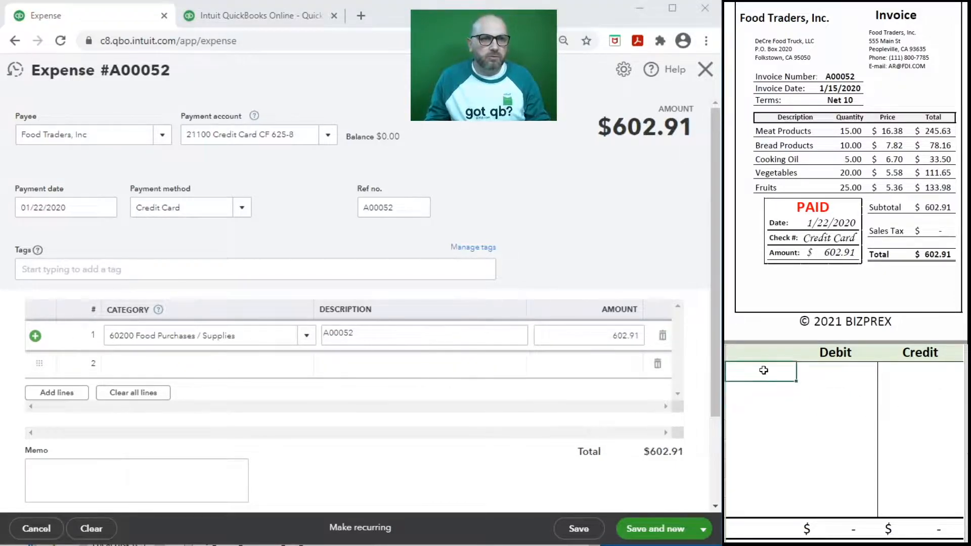
{"action": "type", "text": "60"}
{"action": "key", "text": "Tab"}
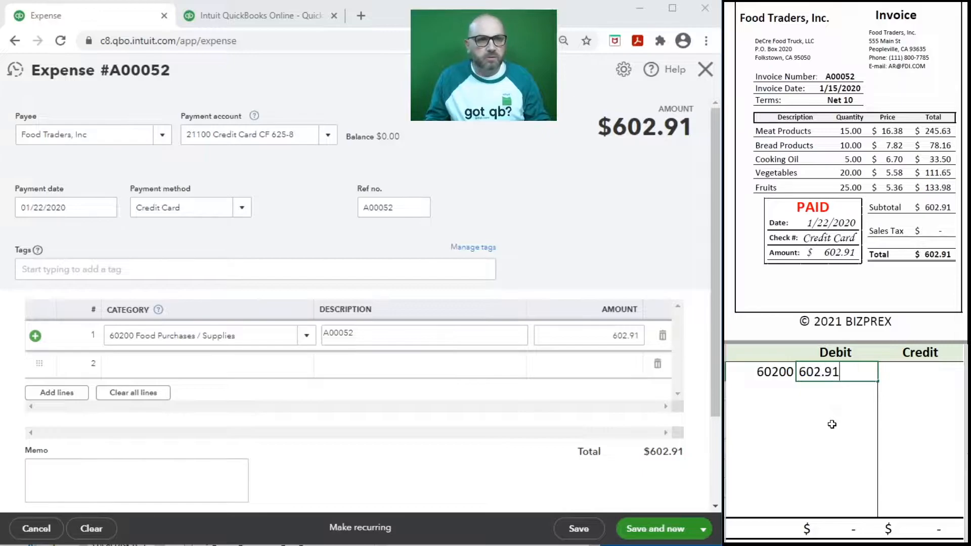
{"action": "key", "text": "Return"}
Step: Record a credit of 602.91 to account 21100 in the second row of the debit and credit worksheet
{"action": "type", "text": "21100"}
{"action": "key", "text": "Tab"}
{"action": "key", "text": "Tab"}
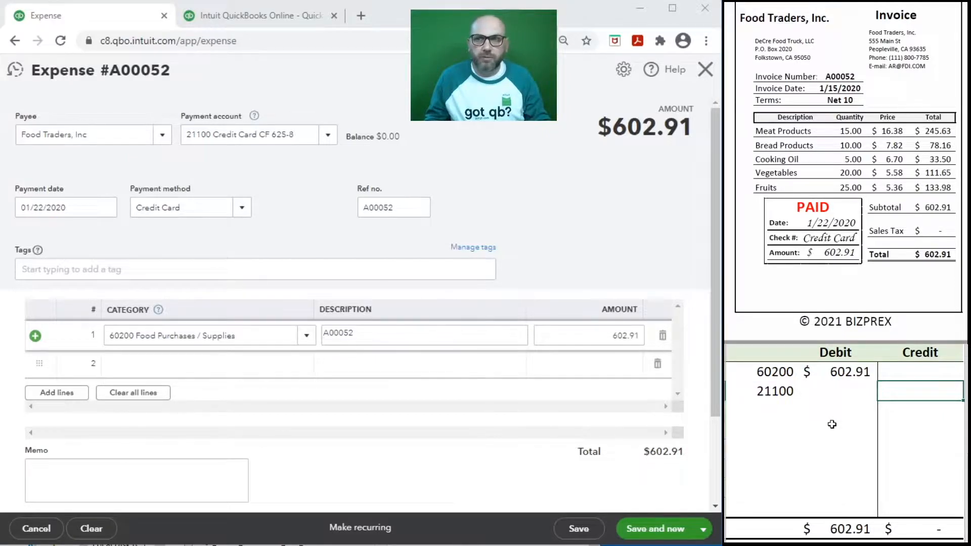
{"action": "type", "text": "602.91"}
{"action": "key", "text": "Return"}
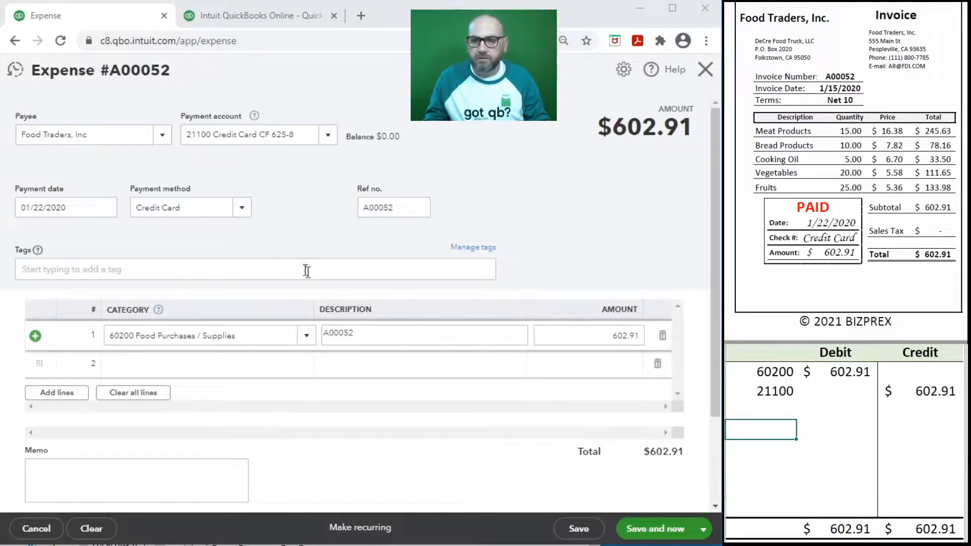
Step: Save the Food Traders expense and start a new one, and clear the entries in the debit and credit worksheet
{"action": "left_click", "coordinate": [650, 532]}
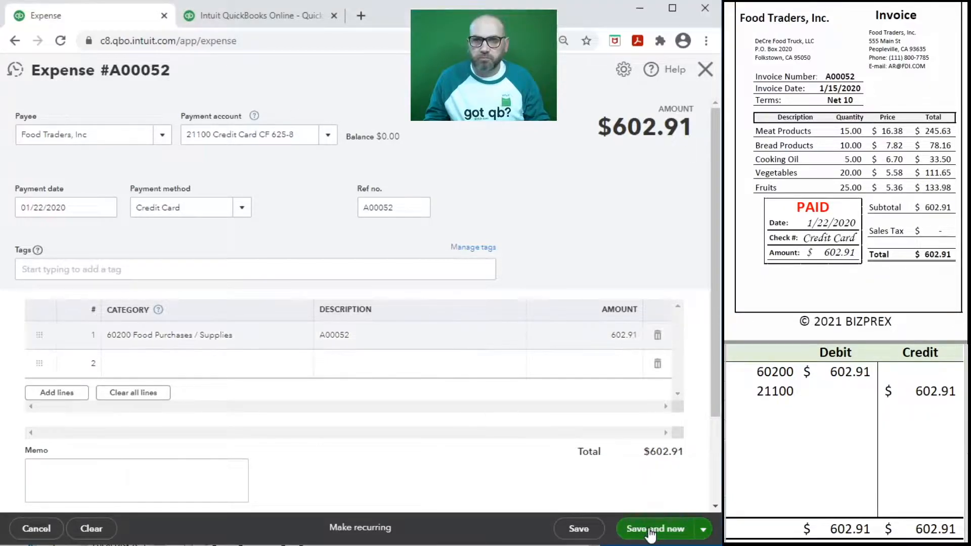
{"action": "left_click_drag", "start_coordinate": [914, 409], "coordinate": [765, 380]}
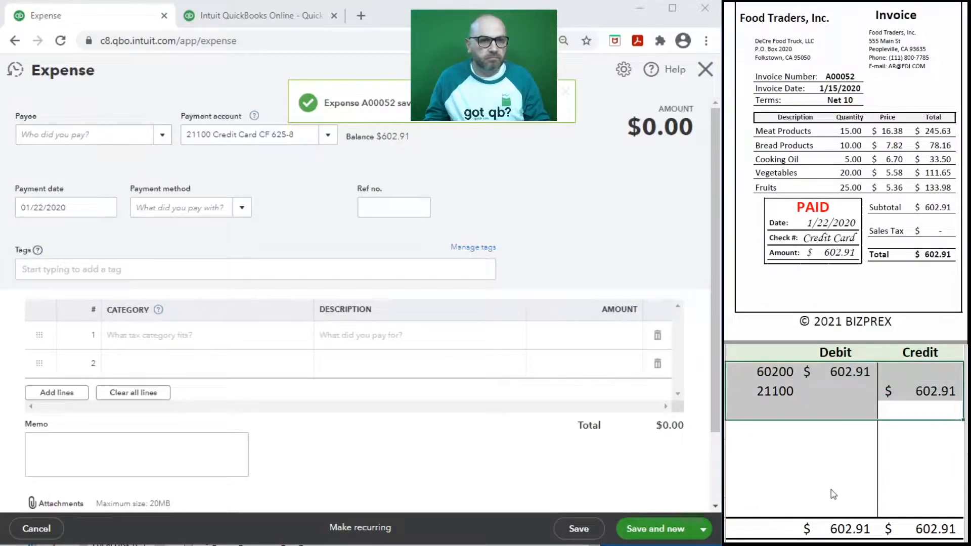
{"action": "key", "text": "Delete"}
Step: Bring up the To Go Packs invoice and set the new expense's payee to To Go Packs, LLC, keeping the credit card account
{"action": "scroll", "coordinate": [802, 140], "scroll_direction": "down", "scroll_amount": 10}
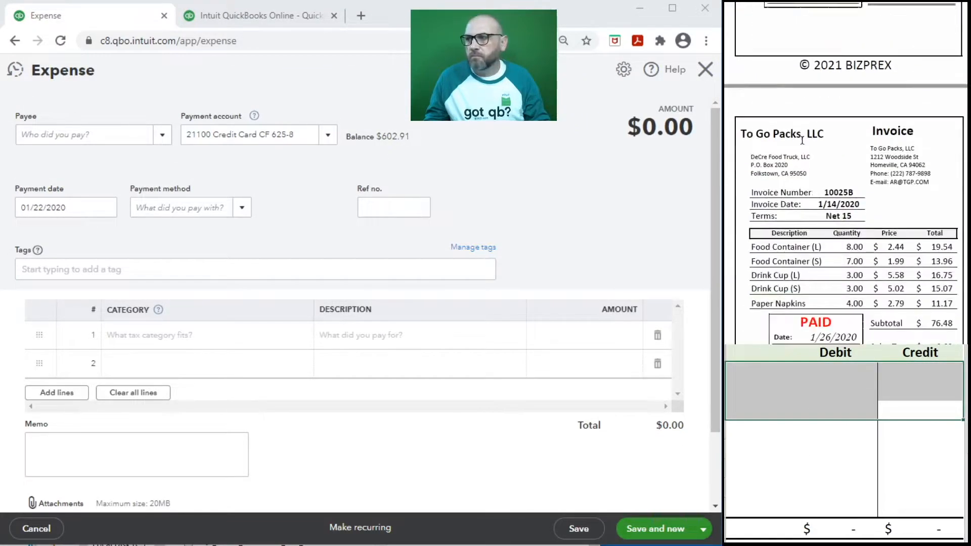
{"action": "scroll", "coordinate": [802, 140], "scroll_direction": "down", "scroll_amount": 2}
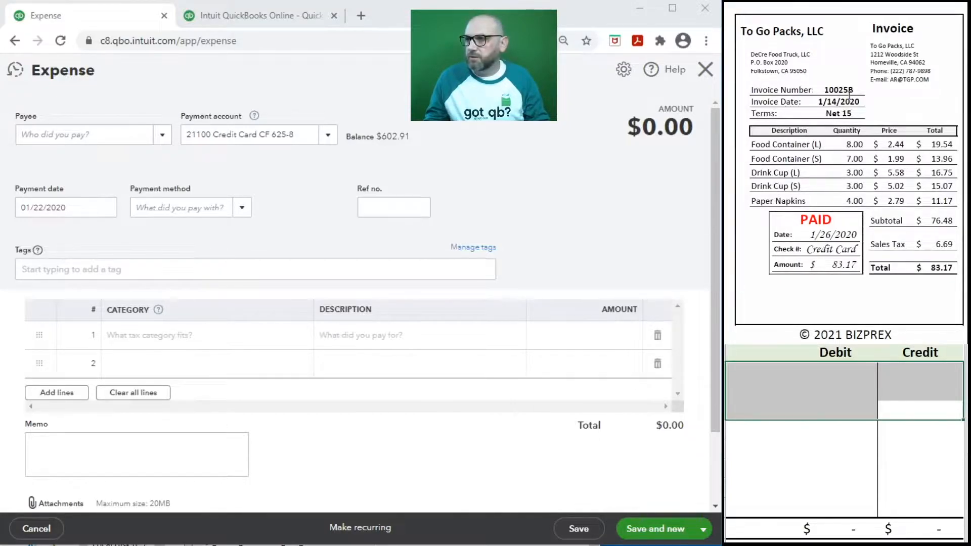
{"action": "left_click", "coordinate": [64, 135]}
{"action": "type", "text": "to"}
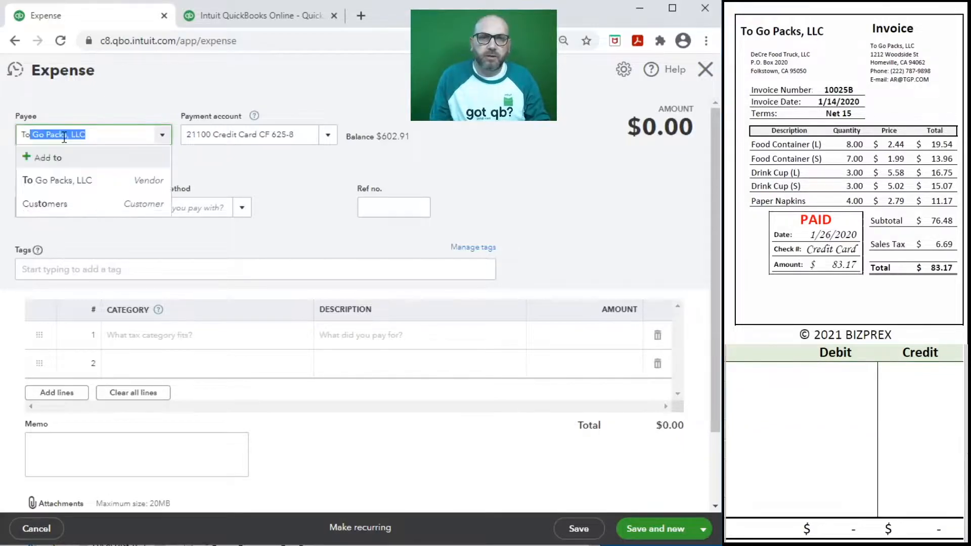
{"action": "key", "text": "Tab"}
{"action": "key", "text": "Tab"}
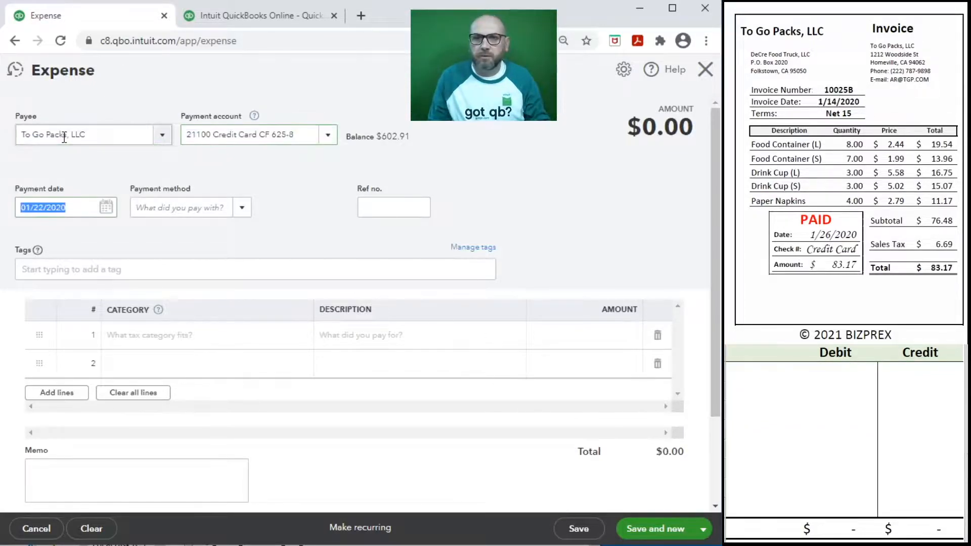
Step: Set the payment date to 01/26/2020 and the method to Credit Card, and enter the To Go Packs invoice number as reference
{"action": "type", "text": "1/"}
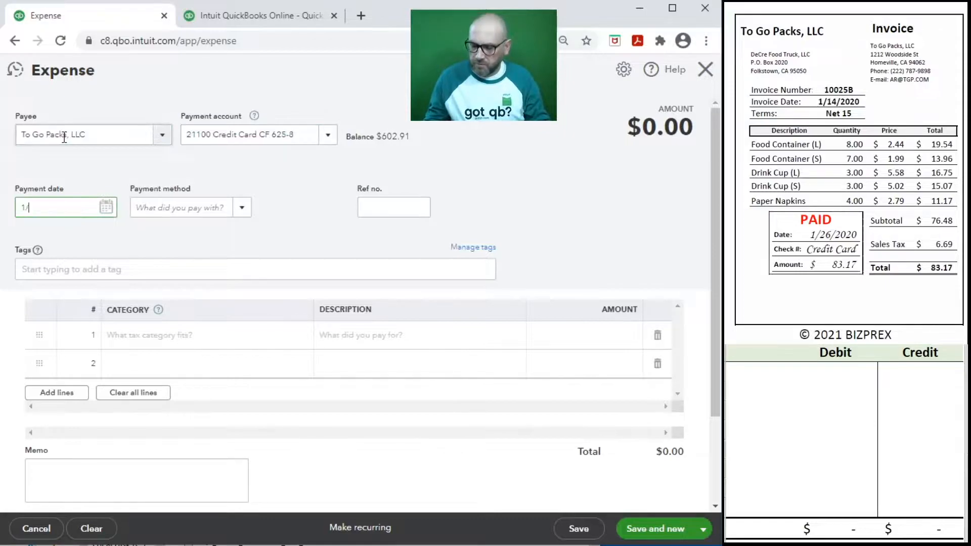
{"action": "type", "text": "26/2020"}
{"action": "key", "text": "Tab"}
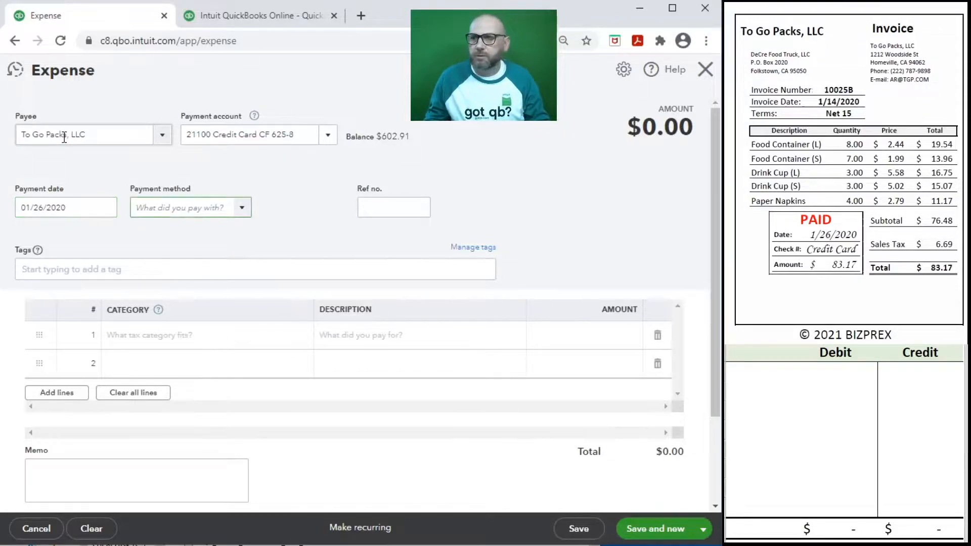
{"action": "type", "text": "cr"}
{"action": "key", "text": "Tab"}
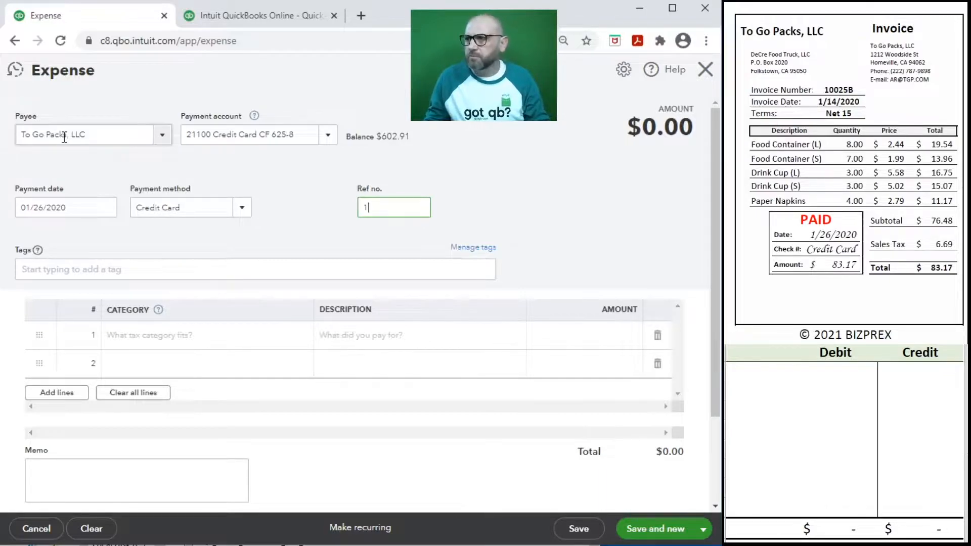
{"action": "type", "text": "10025B"}
{"action": "key", "text": "Tab"}
{"action": "key", "text": "Tab"}
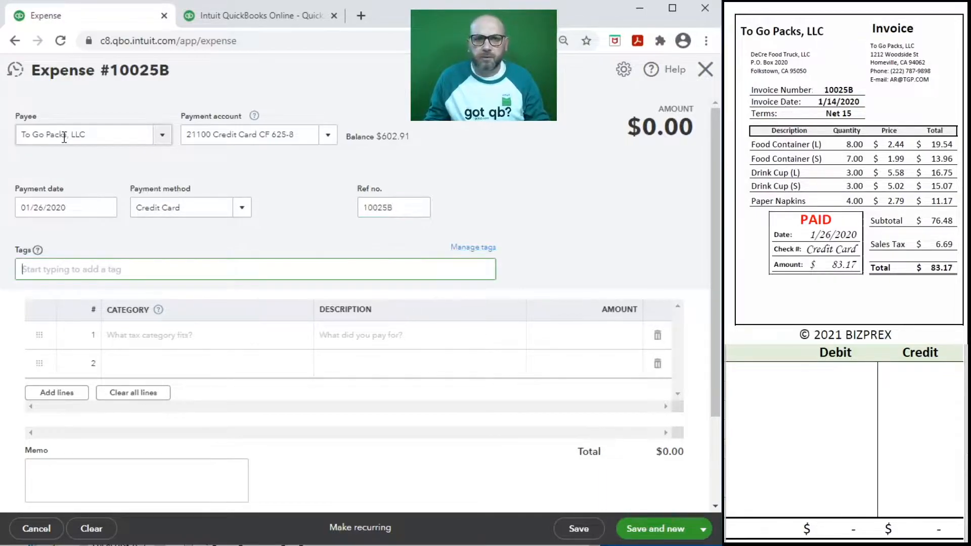
Step: Assign the category 60100 Restaurant Supplies to the first line of the To Go Packs expense
{"action": "left_click", "coordinate": [175, 335]}
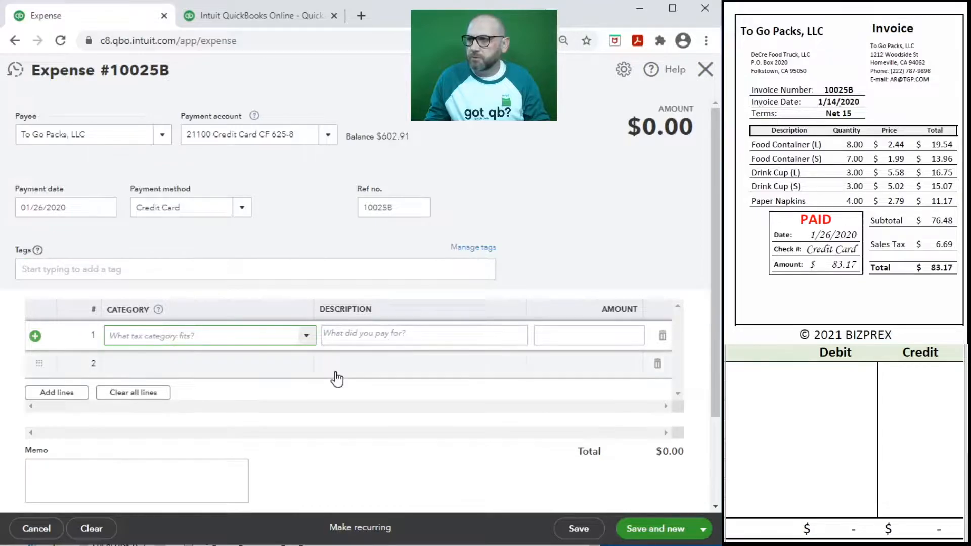
{"action": "left_click", "coordinate": [310, 339]}
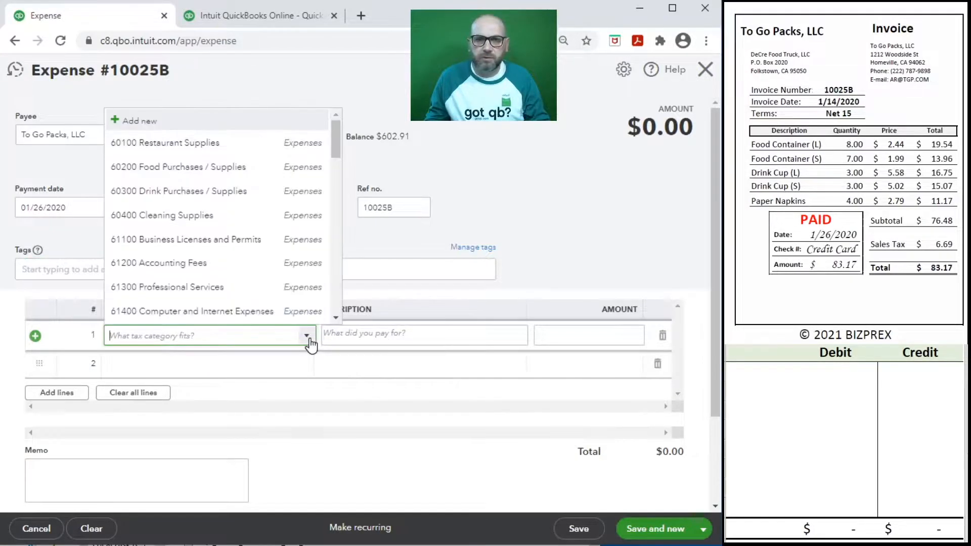
{"action": "left_click", "coordinate": [189, 142]}
Step: Copy the To Go Packs reference number into the first line's description and set the line amount to 83.17
{"action": "left_click", "coordinate": [373, 335]}
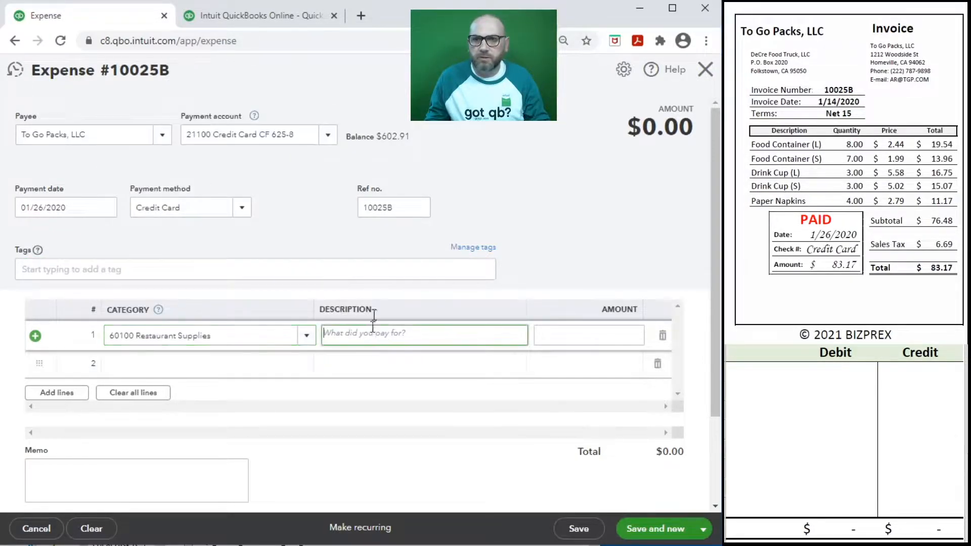
{"action": "left_click_drag", "start_coordinate": [413, 207], "coordinate": [327, 209]}
{"action": "key", "text": "ctrl+c"}
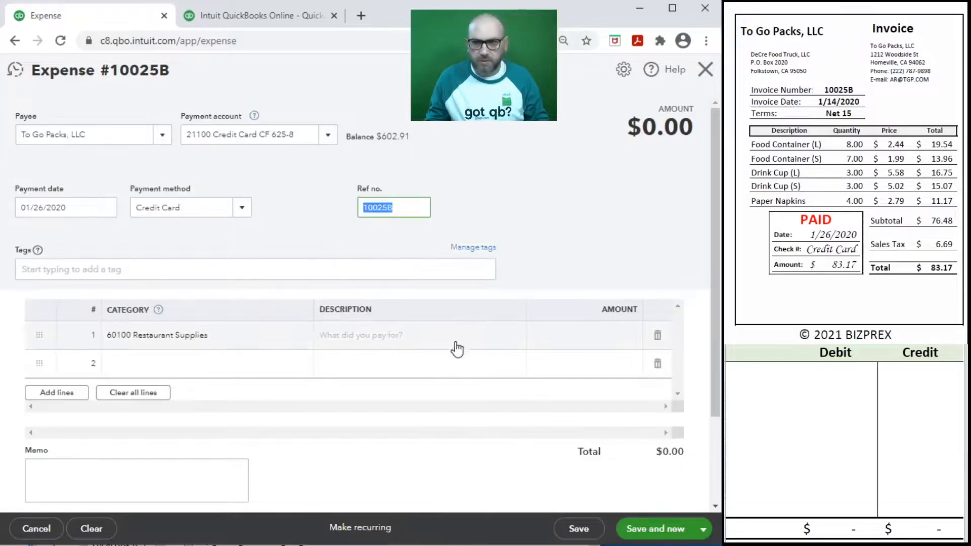
{"action": "left_click", "coordinate": [381, 340]}
{"action": "key", "text": "ctrl+v"}
{"action": "left_click", "coordinate": [576, 334]}
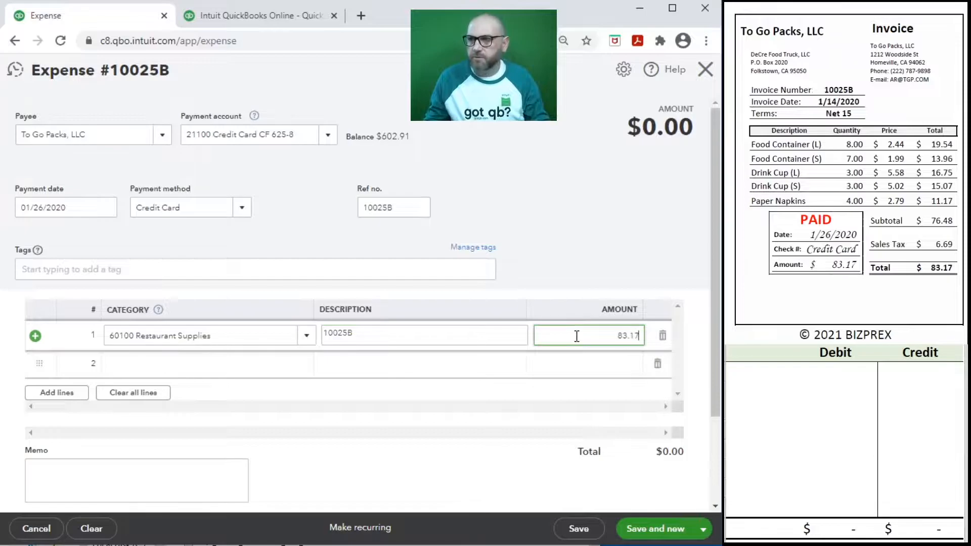
{"action": "key", "text": "Tab"}
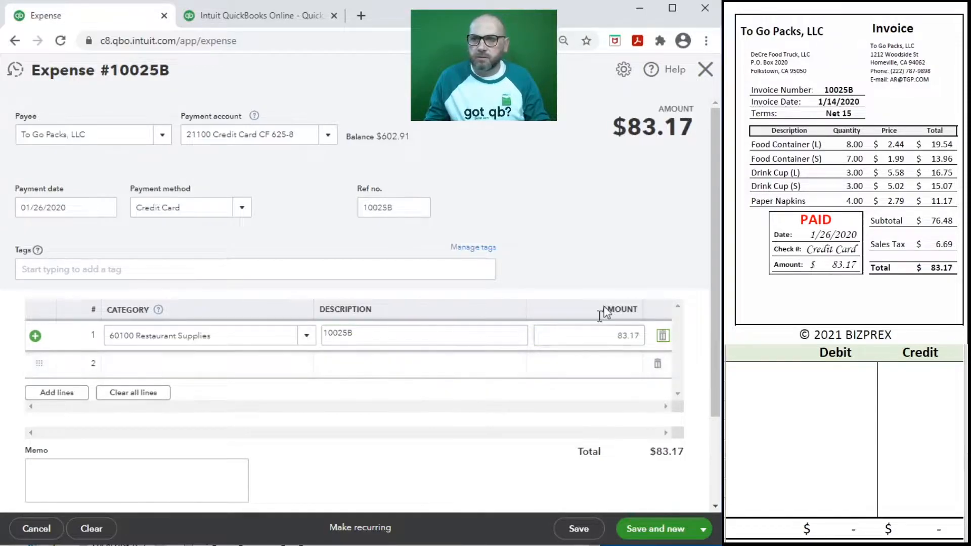
Step: In the debit/credit sheet, enter account 21100 with a credit of 83.17 and account 60100 with a debit of 83.17
{"action": "left_click", "coordinate": [765, 373]}
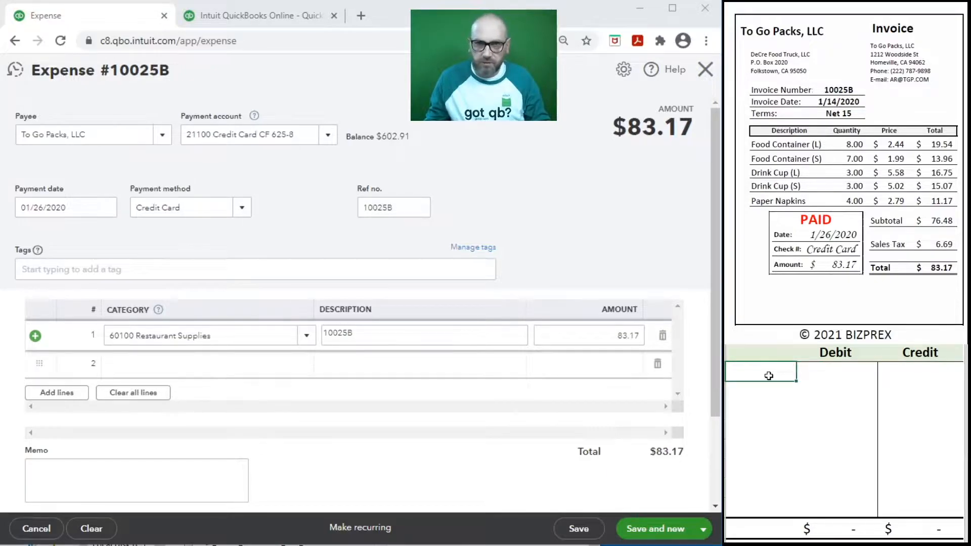
{"action": "type", "text": "21100"}
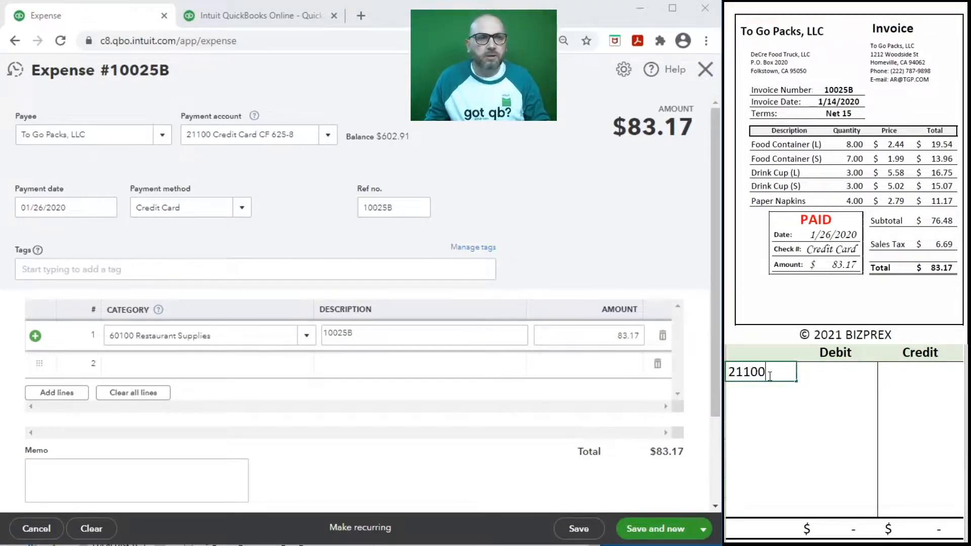
{"action": "key", "text": "Tab"}
{"action": "key", "text": "Tab"}
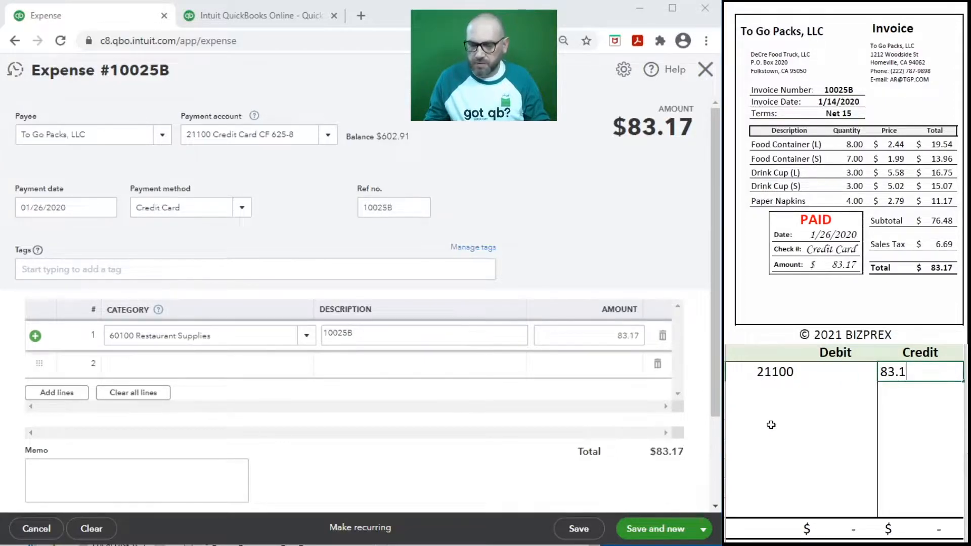
{"action": "key", "text": "Return"}
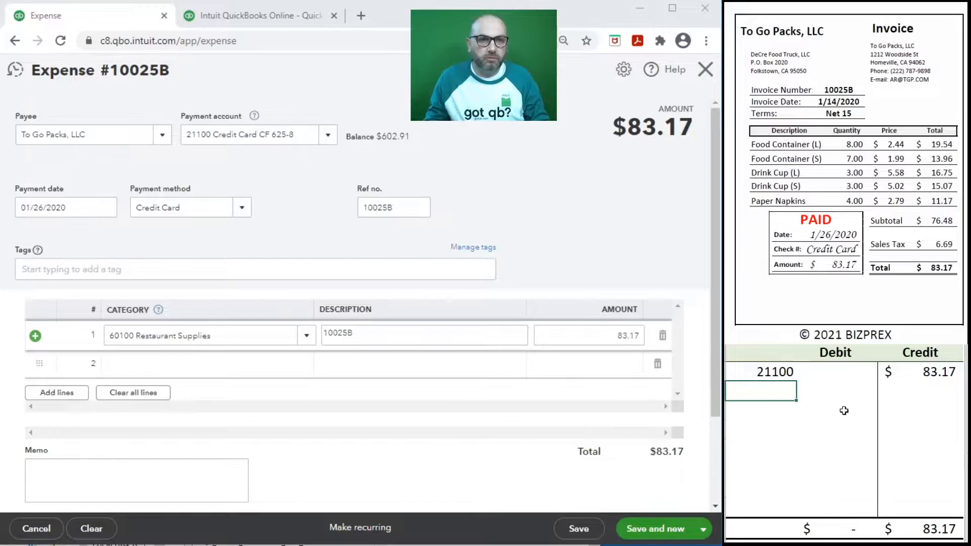
{"action": "type", "text": "0100"}
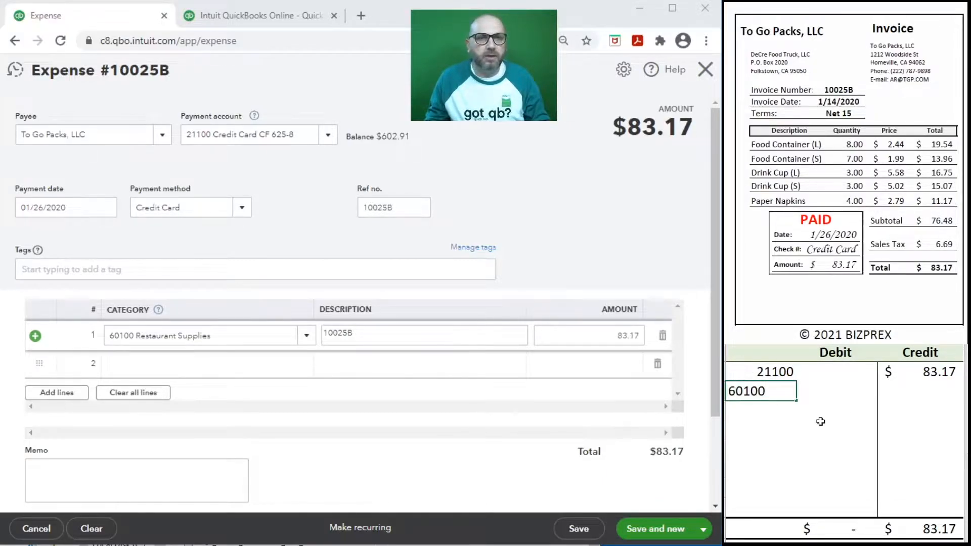
{"action": "key", "text": "Tab"}
{"action": "type", "text": "83.17"}
{"action": "key", "text": "Return"}
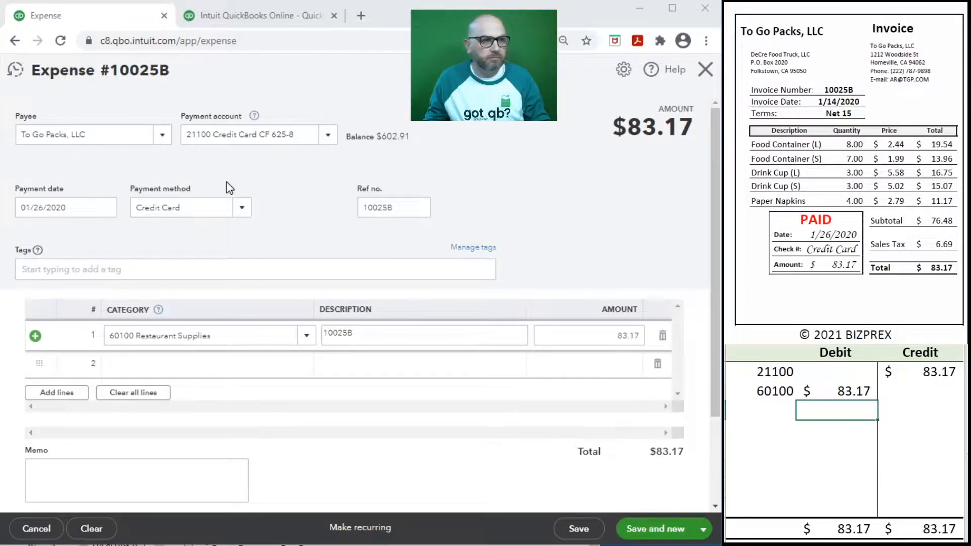
Step: Save the To Go Packs expense and clear its entries from the debit/credit sheet
{"action": "left_click", "coordinate": [651, 529]}
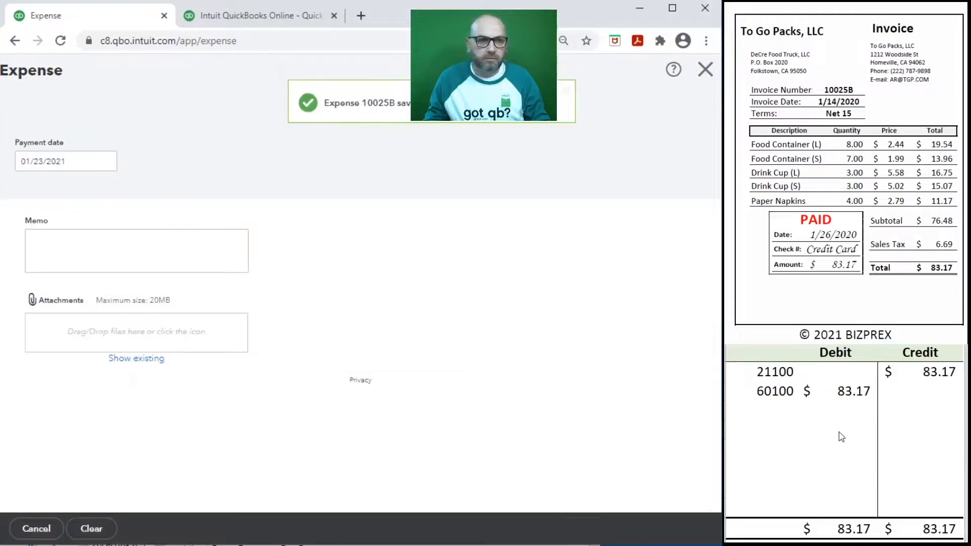
{"action": "left_click_drag", "start_coordinate": [914, 397], "coordinate": [770, 380]}
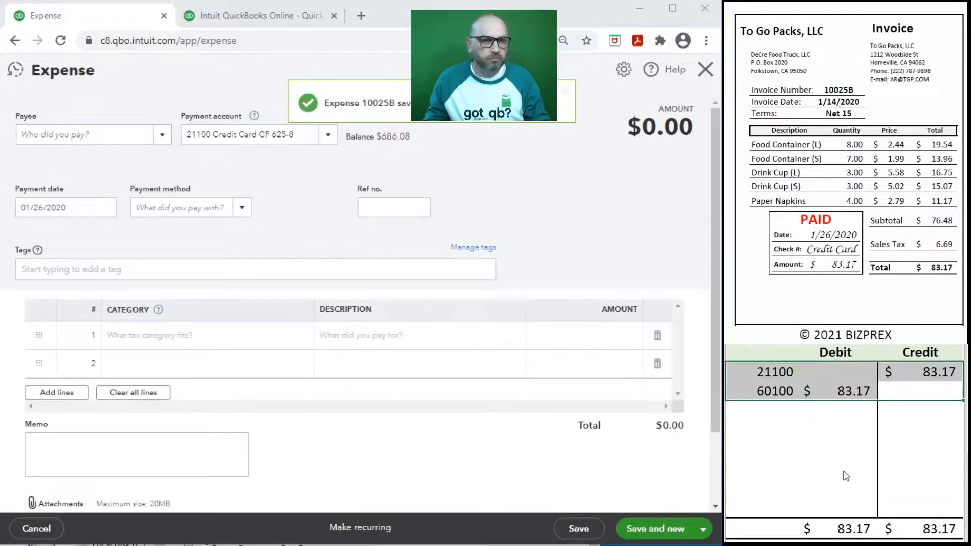
{"action": "key", "text": "Delete"}
{"action": "left_click", "coordinate": [822, 418]}
Step: Bring up the Clean Depot invoice, close the blank expense and start a new check
{"action": "scroll", "coordinate": [808, 258], "scroll_direction": "down", "scroll_amount": 5}
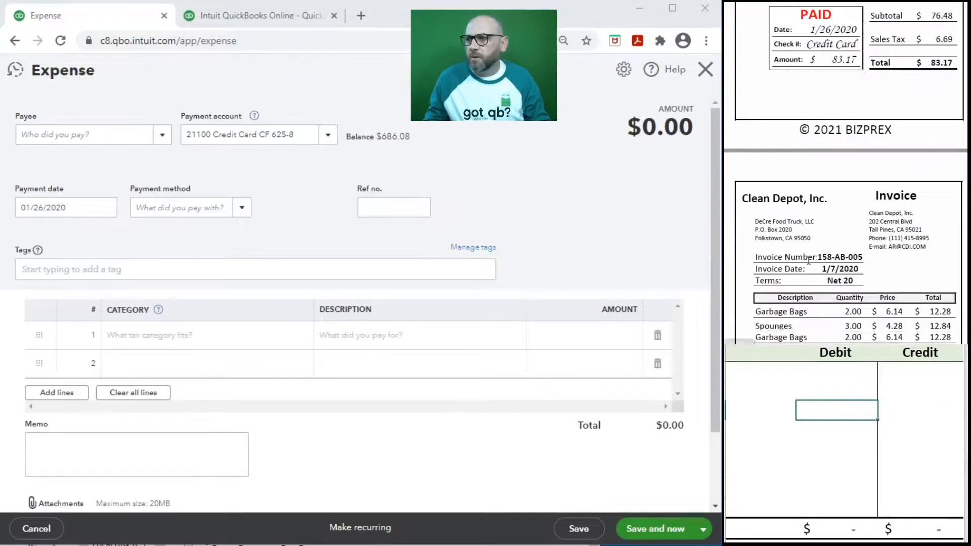
{"action": "scroll", "coordinate": [808, 258], "scroll_direction": "down", "scroll_amount": 1}
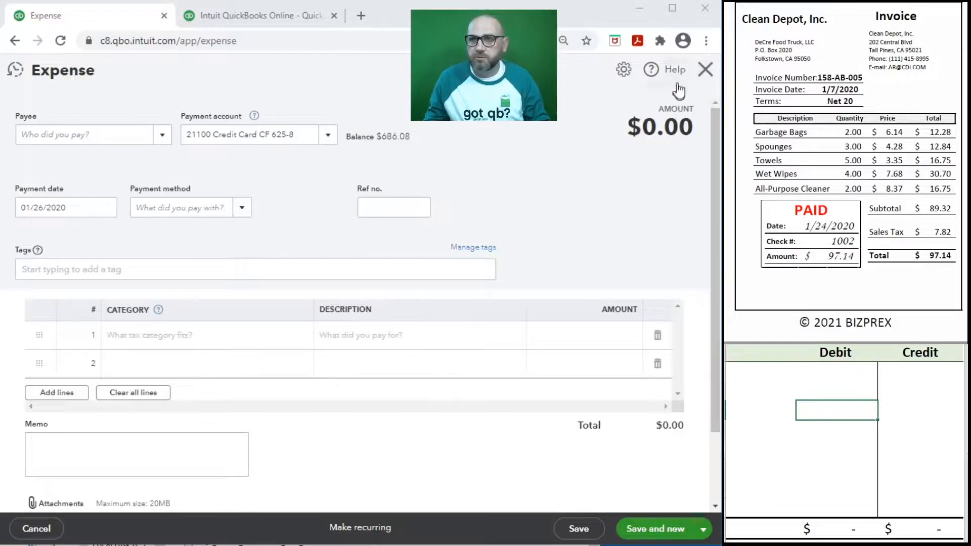
{"action": "left_click", "coordinate": [705, 69]}
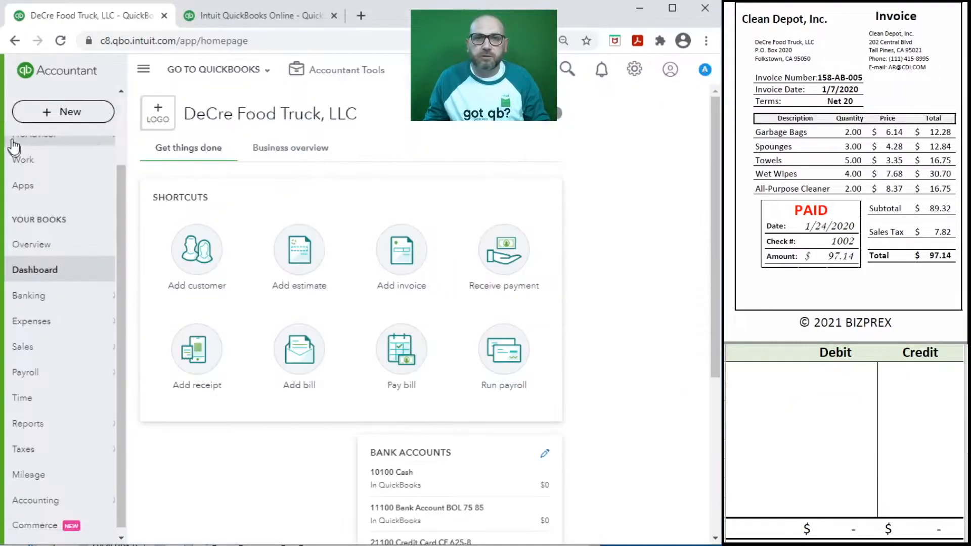
{"action": "left_click", "coordinate": [64, 110]}
{"action": "left_click", "coordinate": [202, 211]}
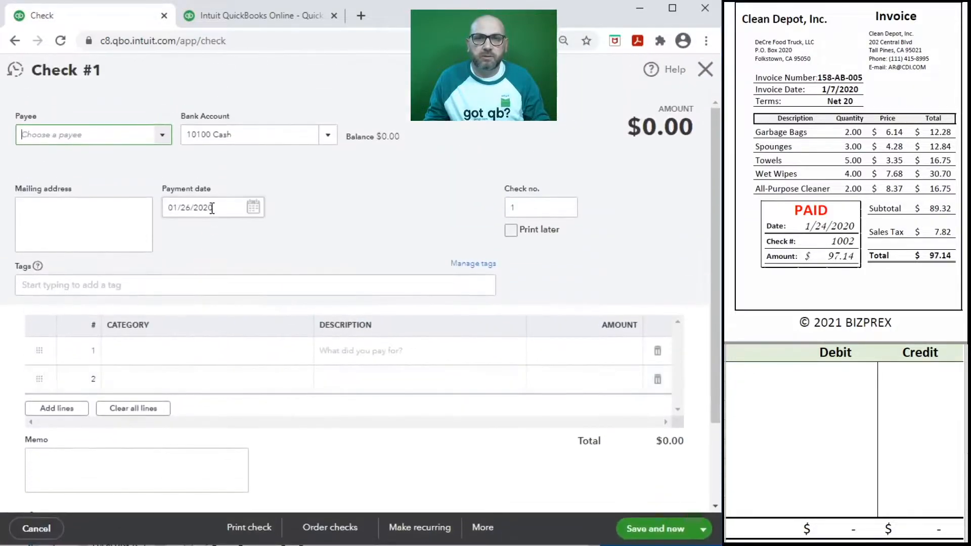
Step: Set the check's payee to Clean Depot, Inc, its bank account to the 11100 Bank Account and its check number to 1002
{"action": "type", "text": "Clea"}
{"action": "key", "text": "Tab"}
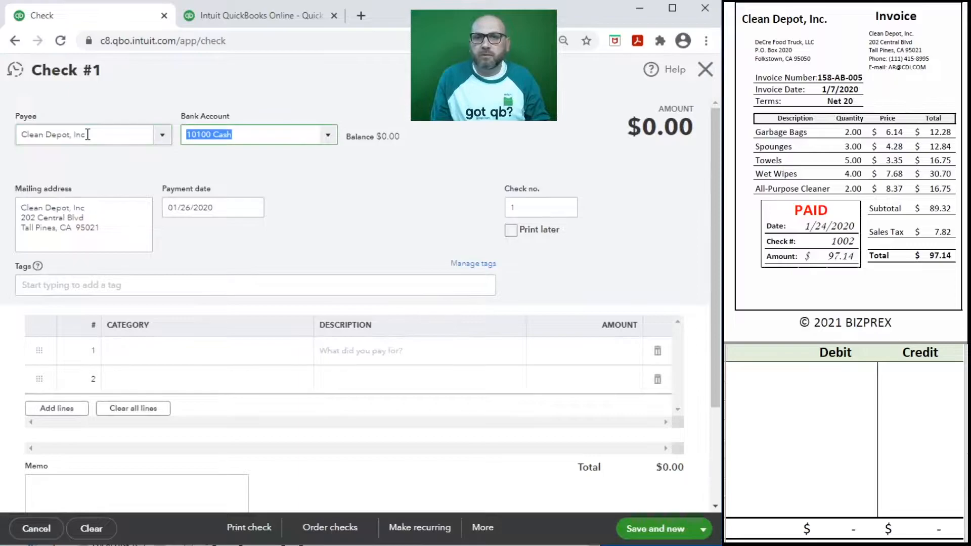
{"action": "left_click", "coordinate": [327, 138]}
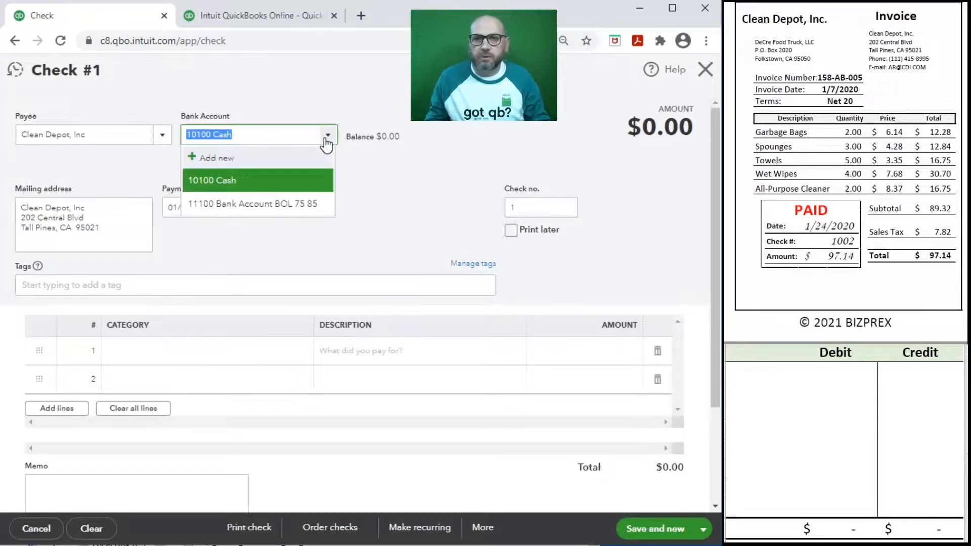
{"action": "left_click", "coordinate": [284, 204]}
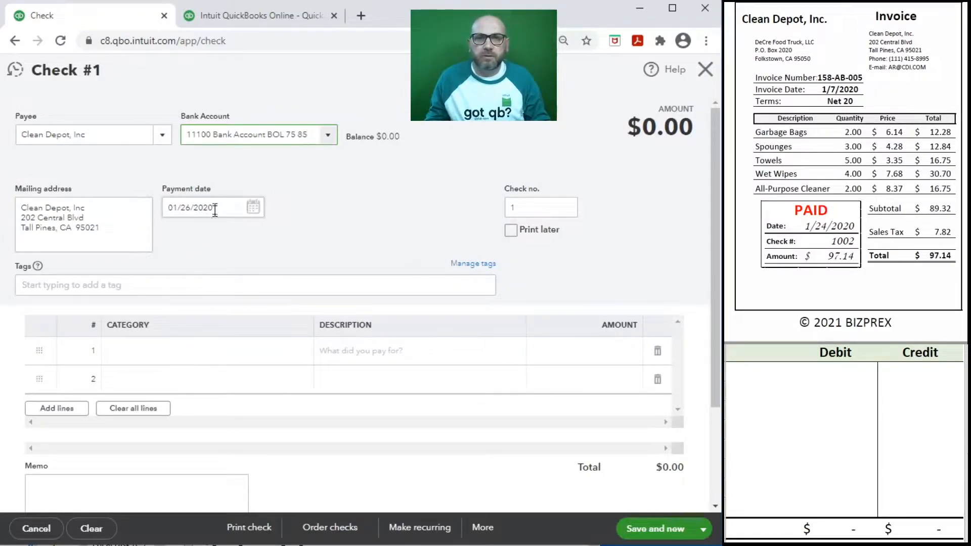
{"action": "left_click", "coordinate": [545, 208]}
{"action": "left_click_drag", "start_coordinate": [546, 210], "coordinate": [471, 204]}
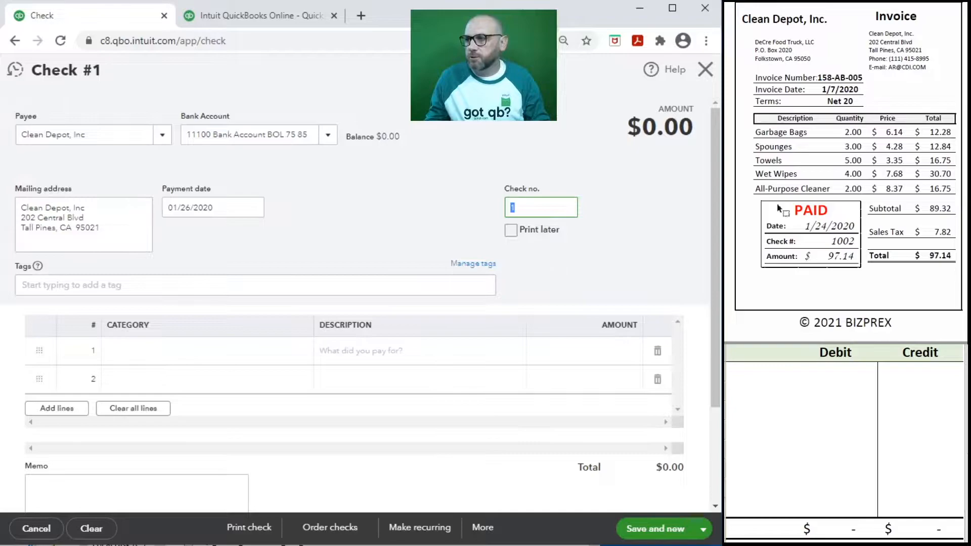
{"action": "type", "text": "1002"}
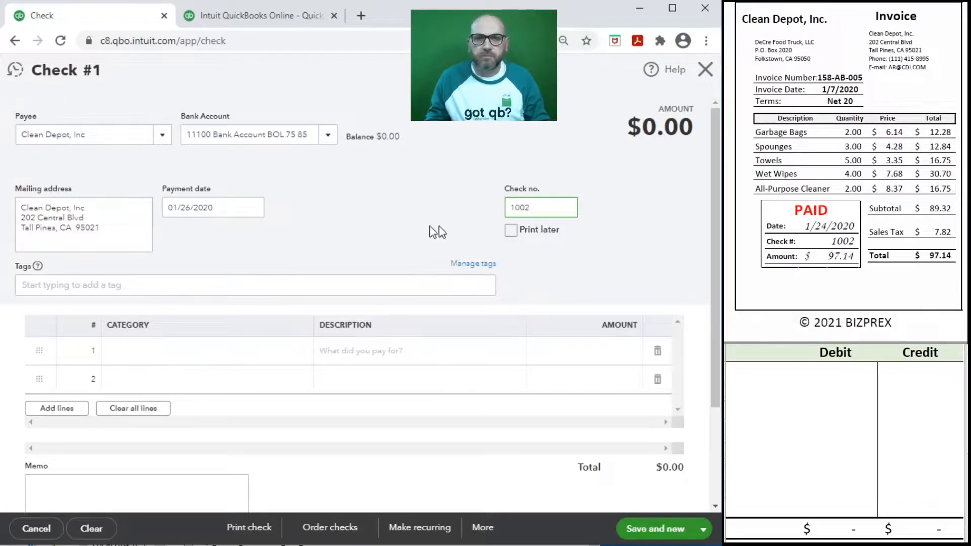
Step: Fill the check's first line with category 60400 Cleaning Supplies, the Clean Depot invoice number as description and an amount of 97.14
{"action": "left_click", "coordinate": [157, 354]}
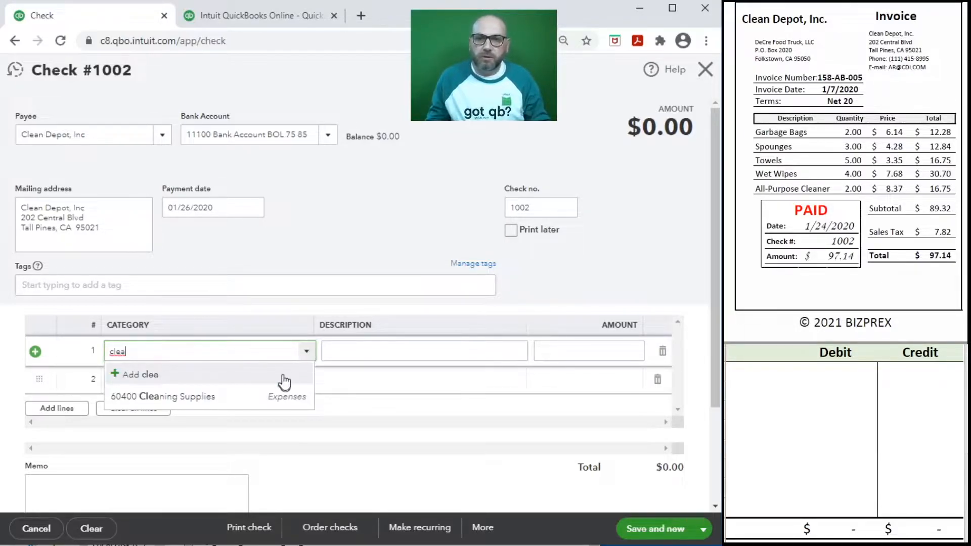
{"action": "left_click", "coordinate": [204, 399]}
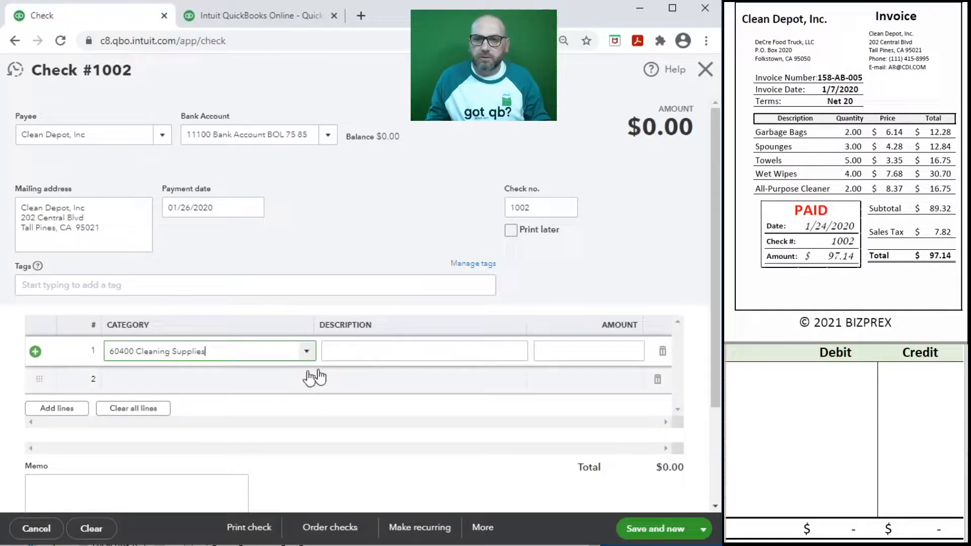
{"action": "left_click", "coordinate": [359, 350]}
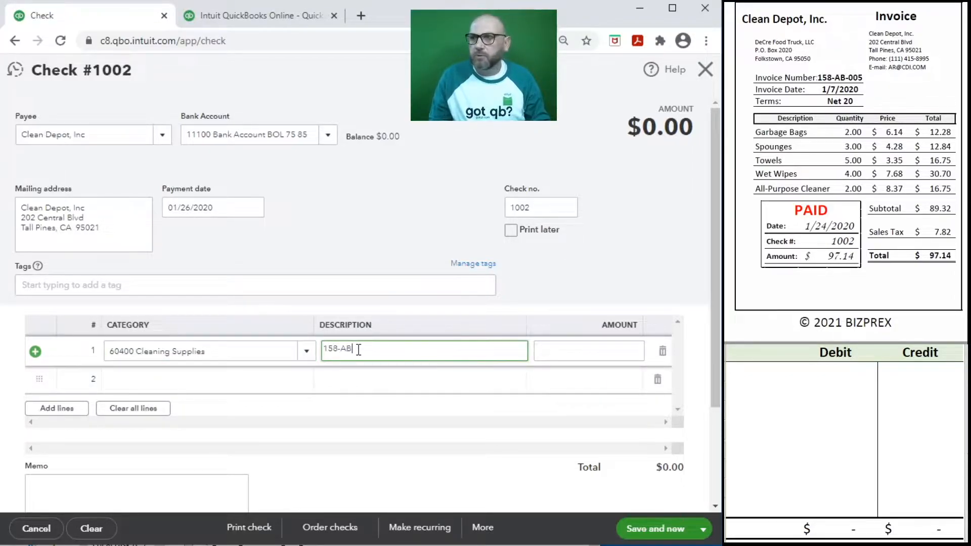
{"action": "type", "text": "158-AB-005"}
{"action": "key", "text": "Tab"}
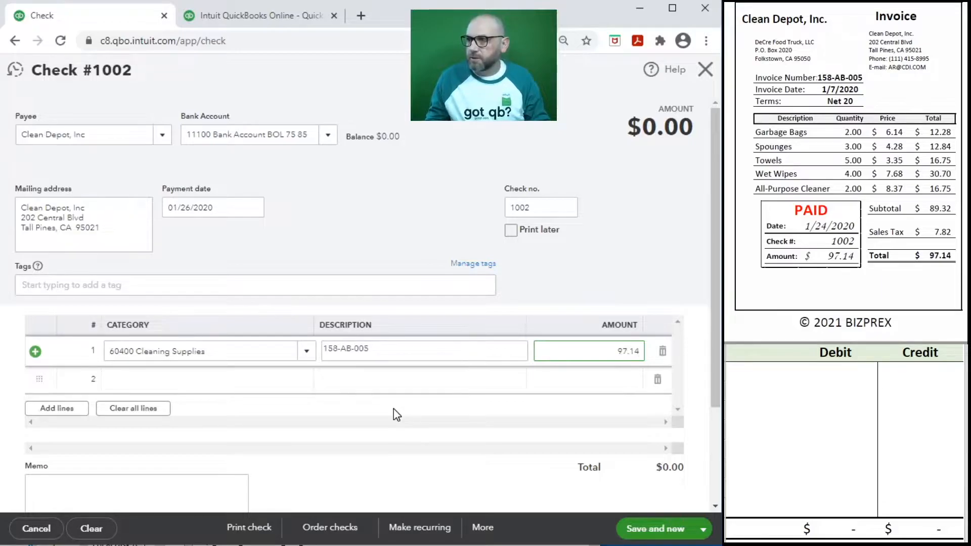
{"action": "left_click", "coordinate": [261, 401]}
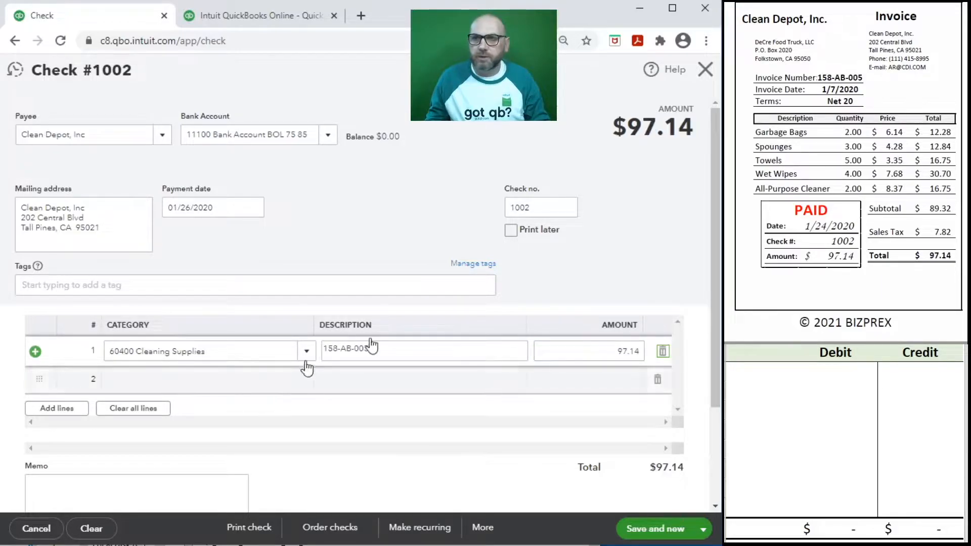
Step: In the debit/credit sheet, enter account 11100 with a credit of 97.14
{"action": "left_click", "coordinate": [770, 392]}
{"action": "left_click", "coordinate": [741, 369]}
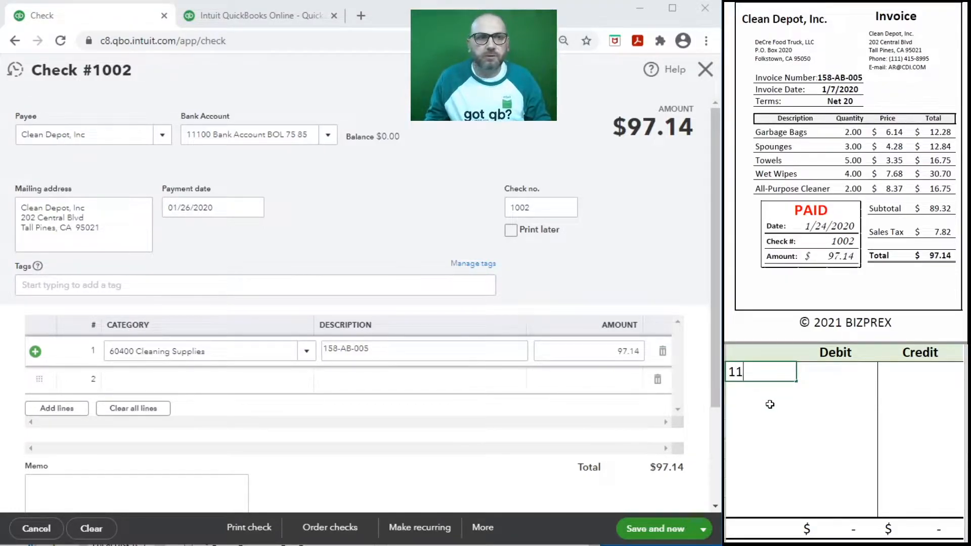
{"action": "key", "text": "Tab"}
{"action": "key", "text": "Tab"}
{"action": "type", "text": "97"}
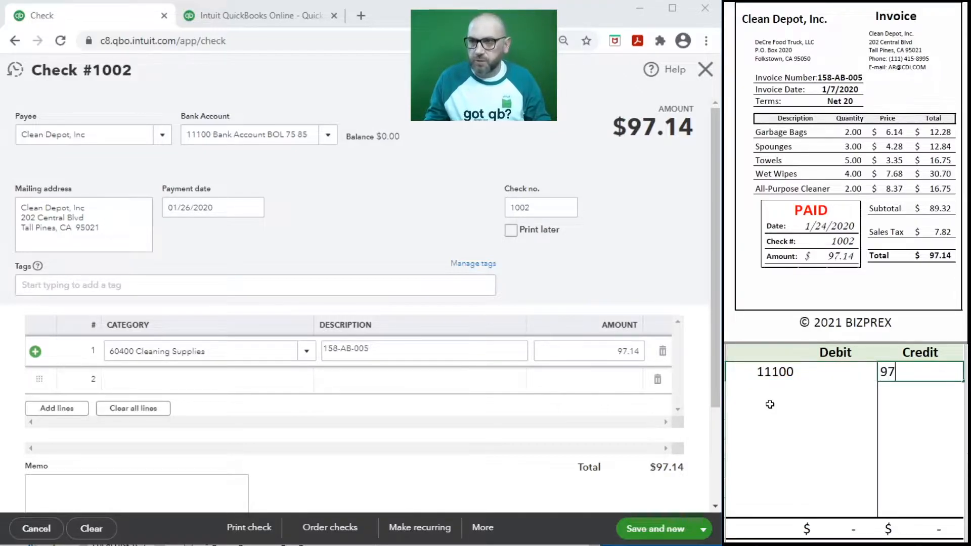
{"action": "type", "text": ".14"}
{"action": "key", "text": "Return"}
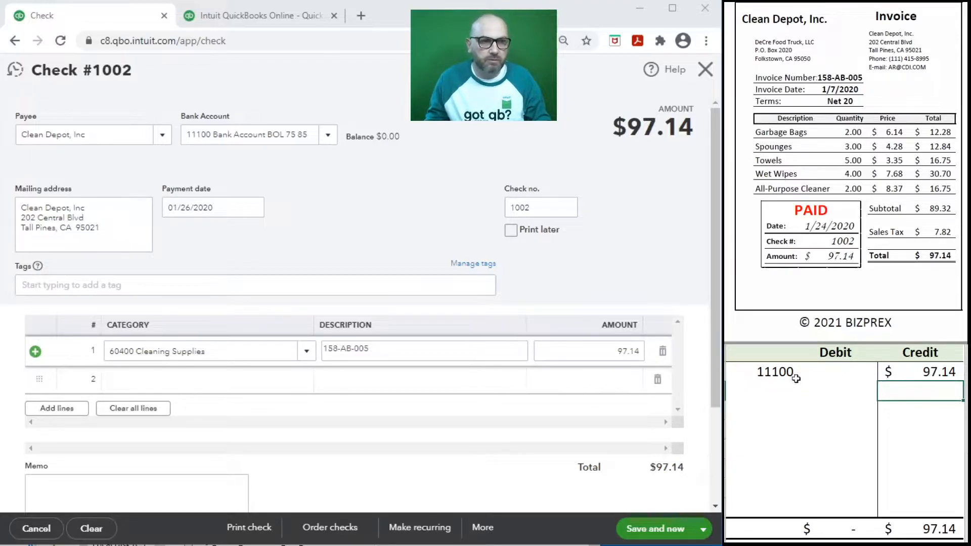
Step: Add account 60400 with a debit of 97.14 on the second row of the debit/credit sheet
{"action": "left_click", "coordinate": [774, 389]}
{"action": "type", "text": "60400"}
{"action": "key", "text": "Tab"}
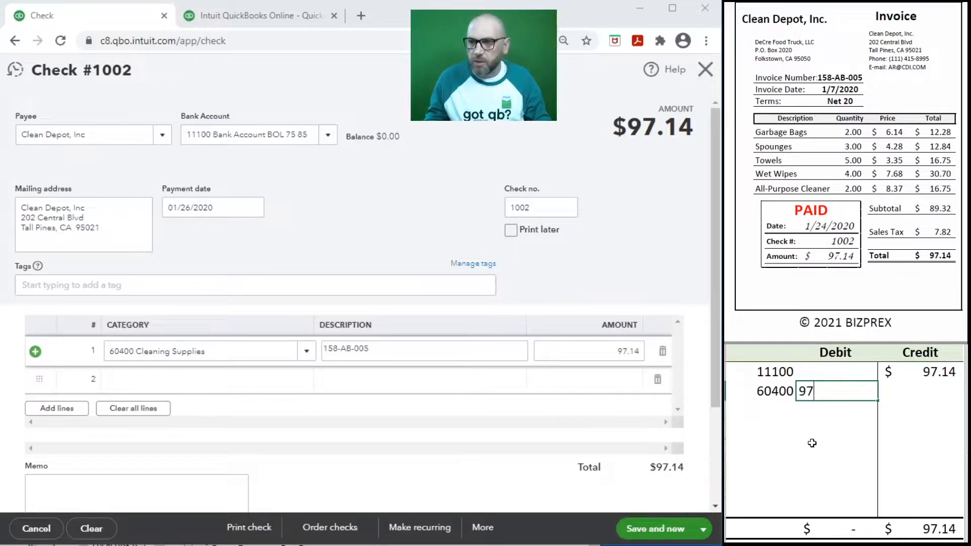
{"action": "type", "text": "97.14"}
{"action": "key", "text": "Return"}
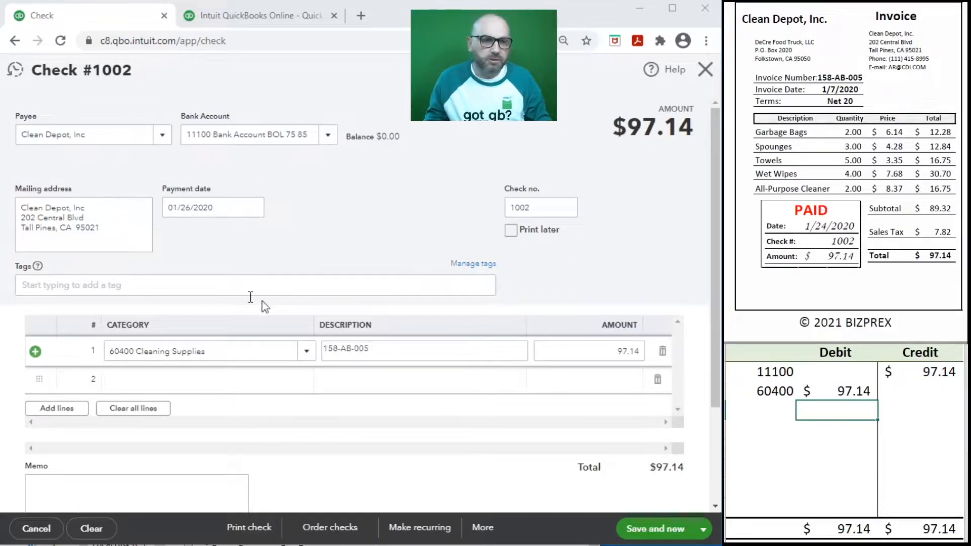
Step: Save the Clean Depot check and clear its entries from the debit/credit sheet
{"action": "left_click", "coordinate": [644, 529]}
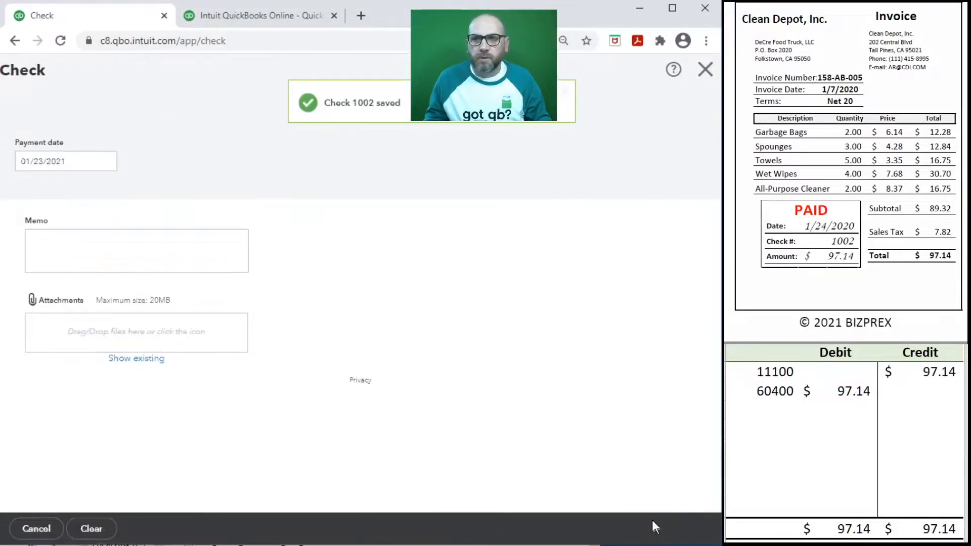
{"action": "left_click", "coordinate": [830, 409]}
{"action": "left_click_drag", "start_coordinate": [918, 387], "coordinate": [778, 377]}
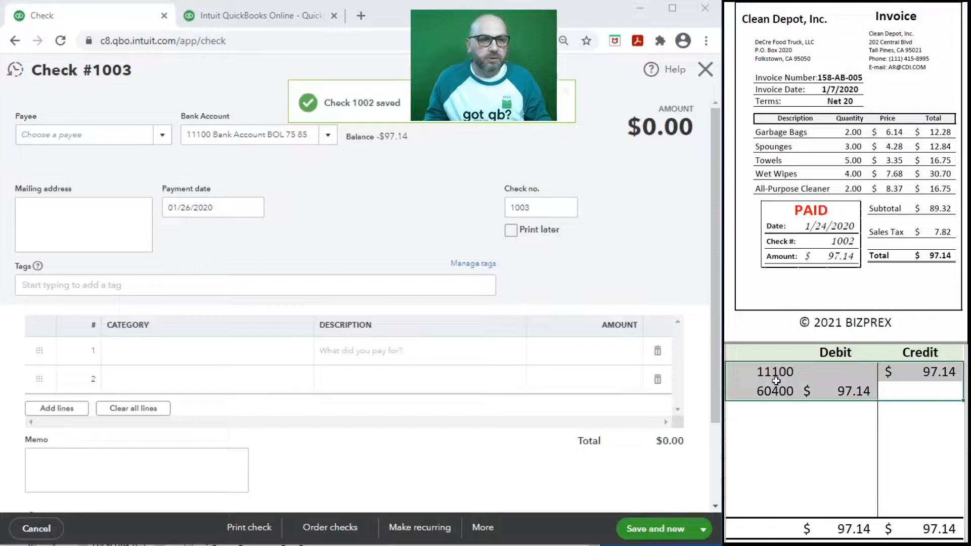
{"action": "key", "text": "Delete"}
Step: Bring up the Soft Drinks 2U invoice, close the blank check and start a new expense
{"action": "scroll", "coordinate": [848, 198], "scroll_direction": "down", "scroll_amount": 8}
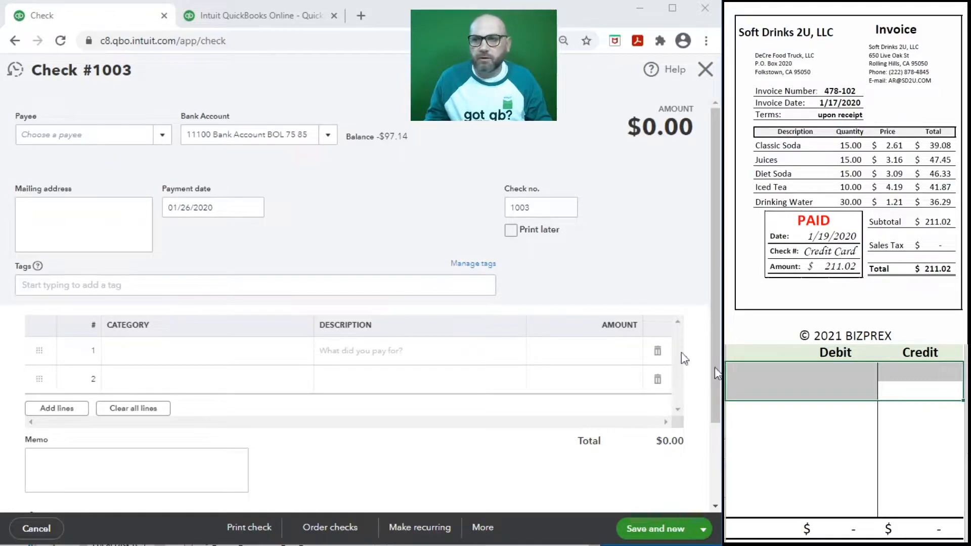
{"action": "left_click", "coordinate": [703, 70]}
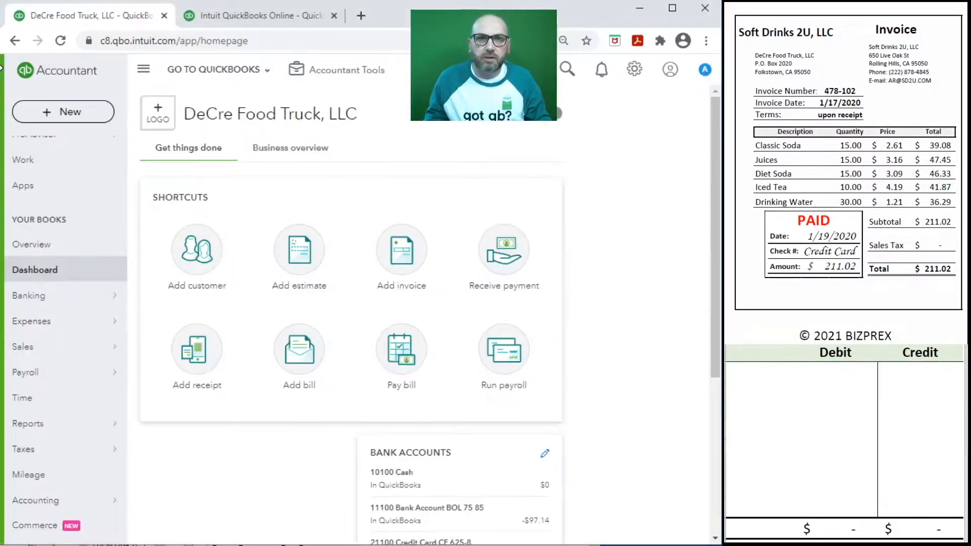
{"action": "left_click", "coordinate": [61, 112]}
{"action": "left_click", "coordinate": [199, 191]}
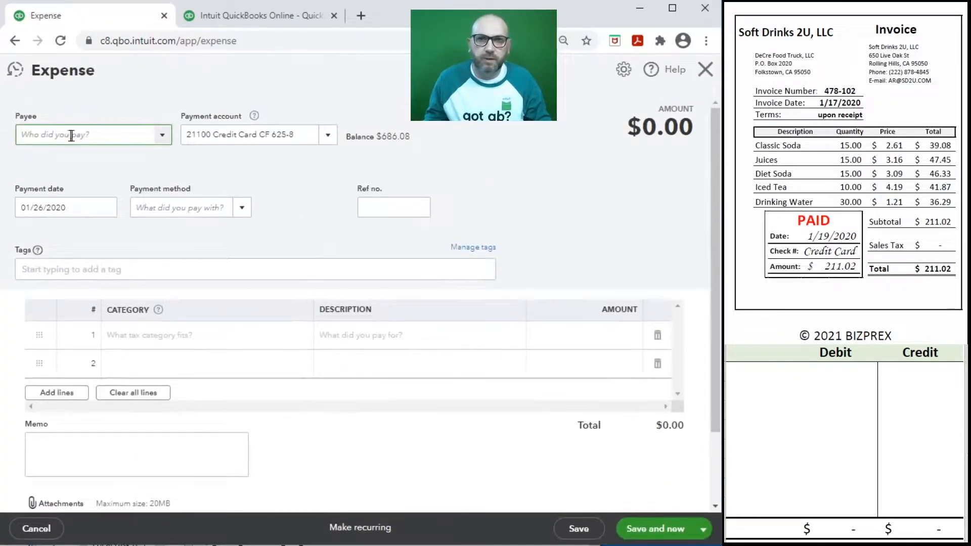
Step: Fill in the expense header with payee Soft Drinks 2U, LLC, payment date 1/19/2020, payment method Credit Card and reference number 478-102
{"action": "type", "text": "sof"}
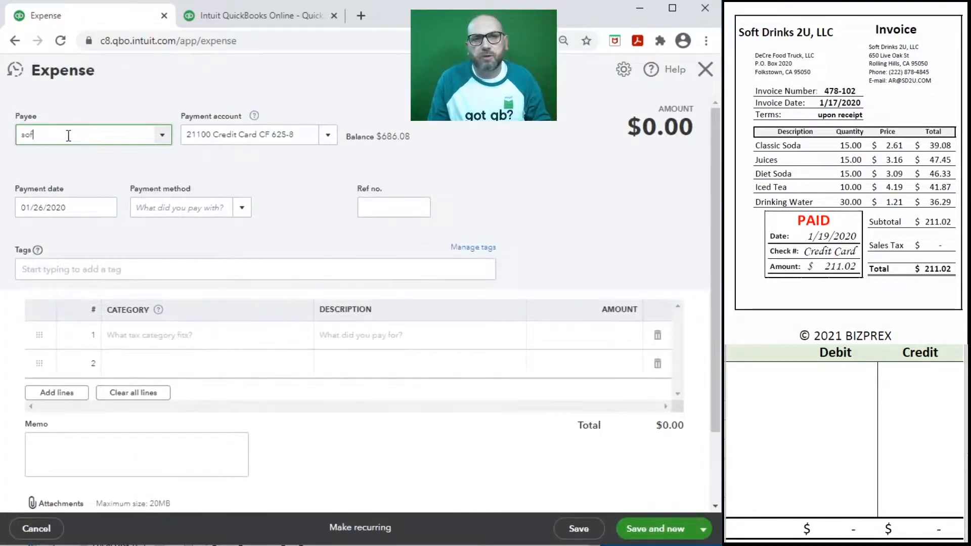
{"action": "key", "text": "Tab"}
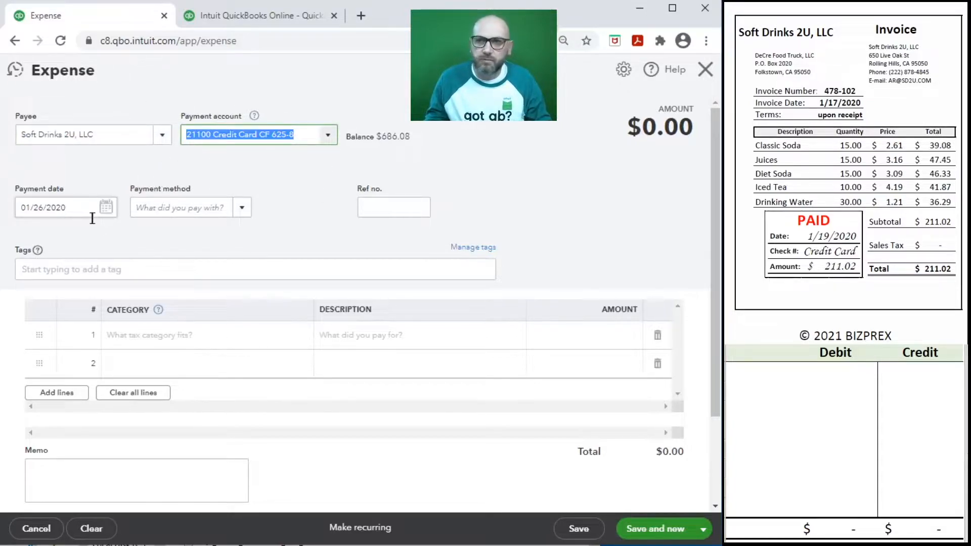
{"action": "left_click", "coordinate": [71, 212]}
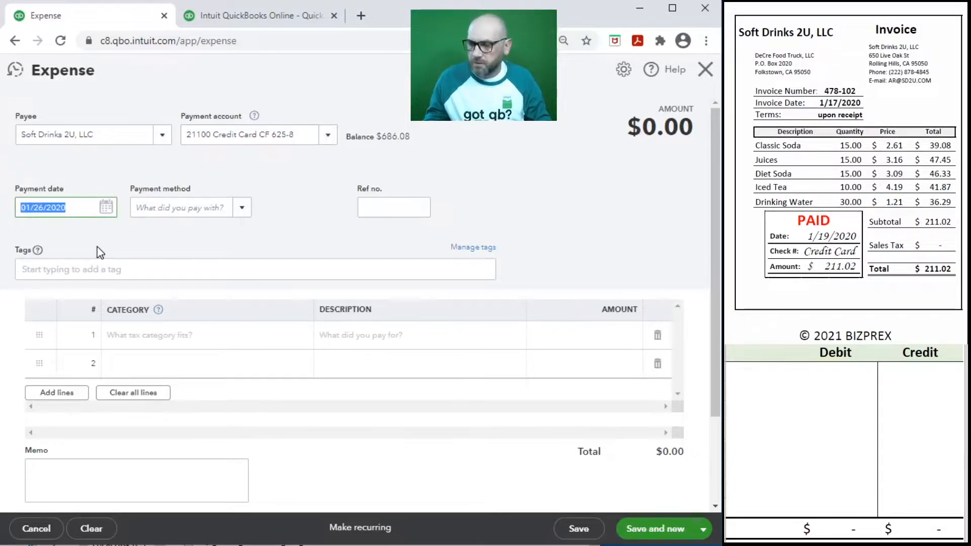
{"action": "type", "text": "1/19/2020"}
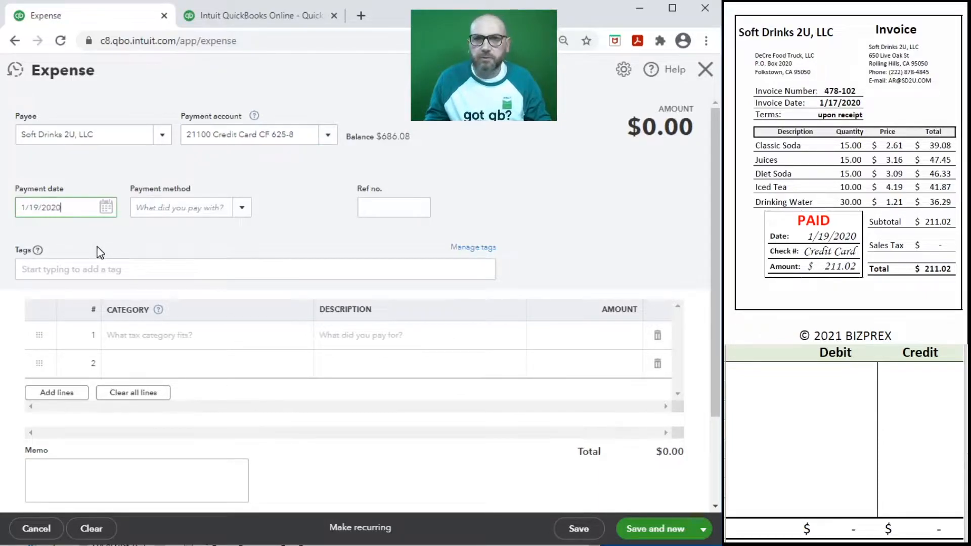
{"action": "key", "text": "Tab"}
{"action": "type", "text": "cred"}
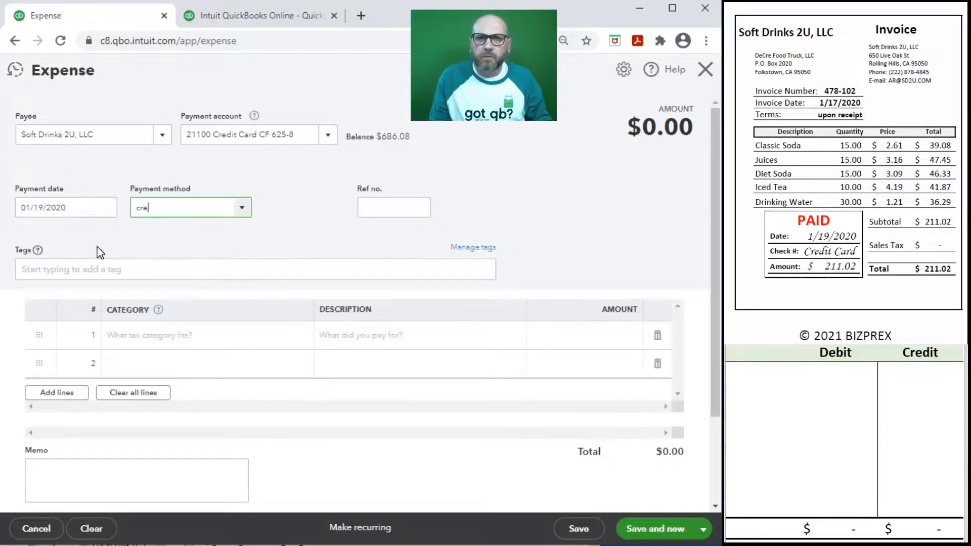
{"action": "key", "text": "Tab"}
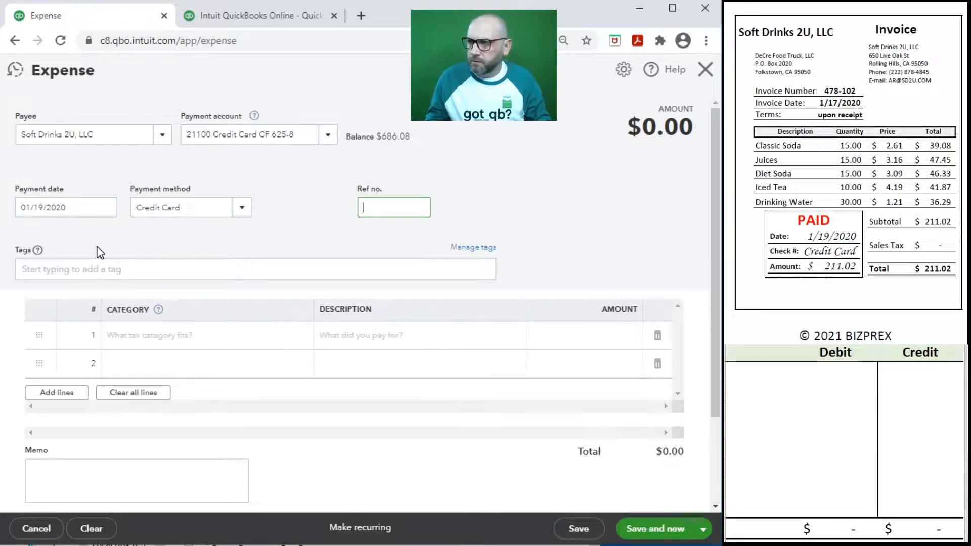
{"action": "type", "text": "478-102"}
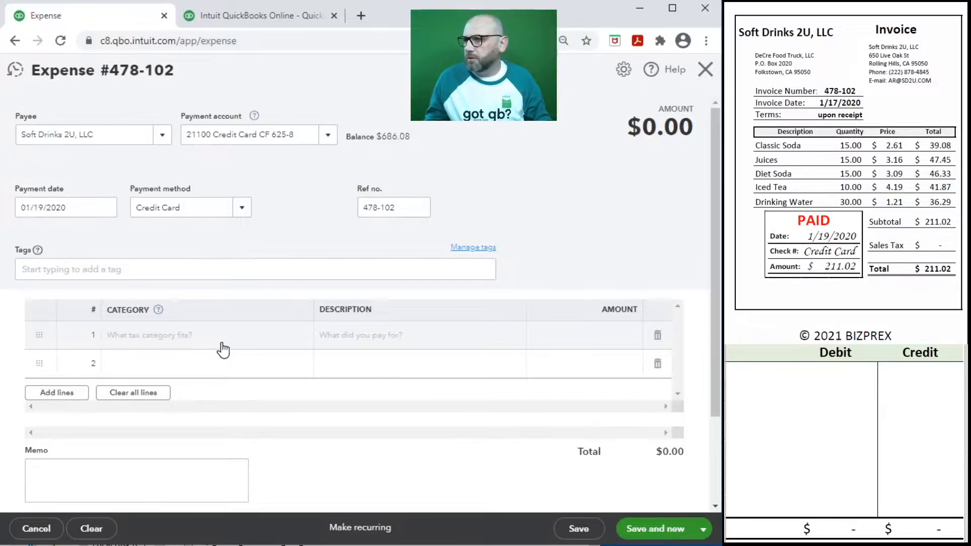
Step: Complete the first expense line with category 60300 Drink Purchases / Supplies, description 478-102 copied from the reference number, and amount 211.02
{"action": "left_click", "coordinate": [238, 335]}
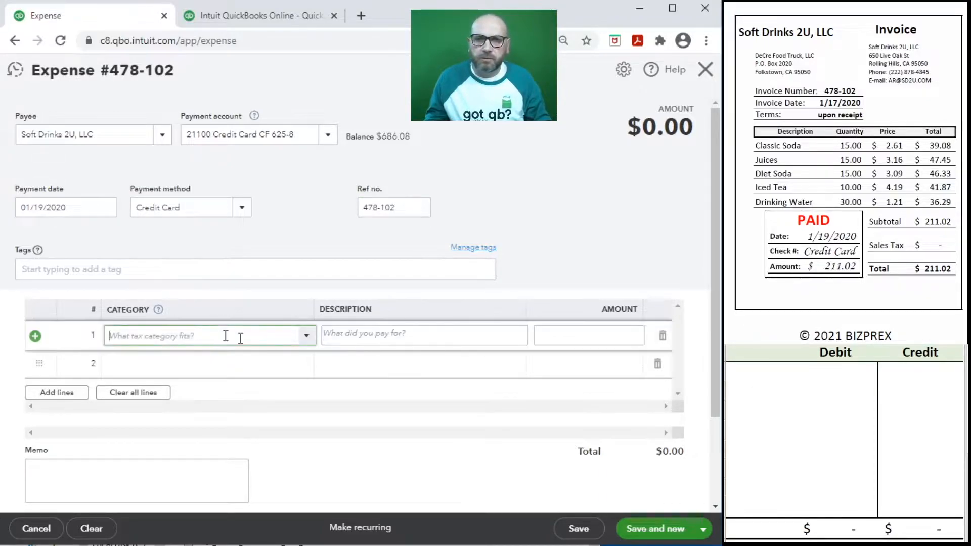
{"action": "left_click", "coordinate": [307, 338]}
{"action": "left_click", "coordinate": [198, 196]}
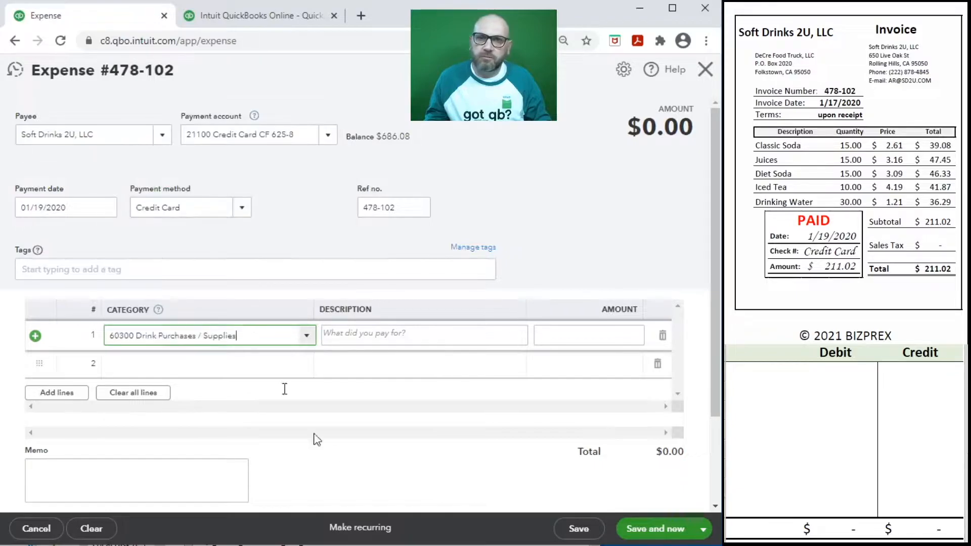
{"action": "left_click", "coordinate": [374, 207]}
{"action": "key", "text": "ctrl+c"}
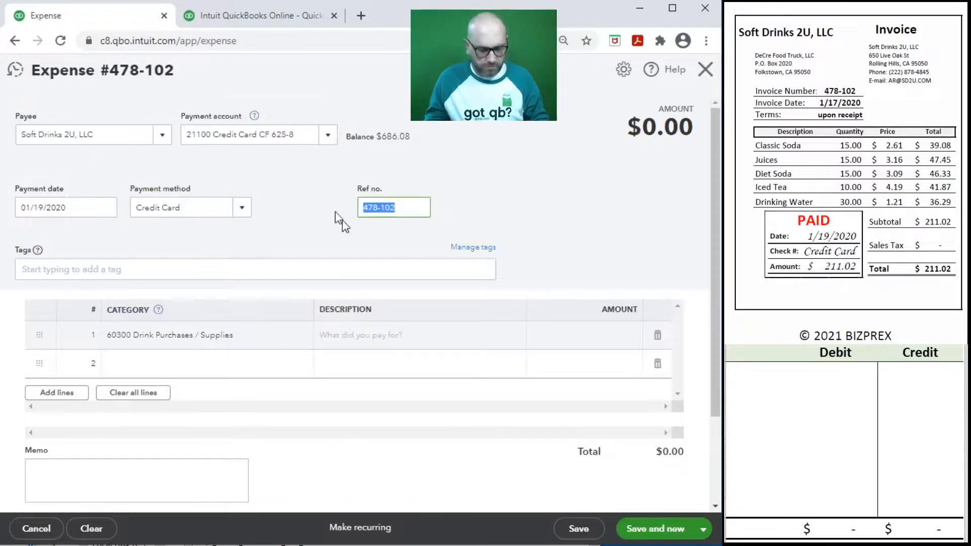
{"action": "left_click", "coordinate": [382, 337]}
{"action": "key", "text": "ctrl+v"}
{"action": "left_click", "coordinate": [564, 342]}
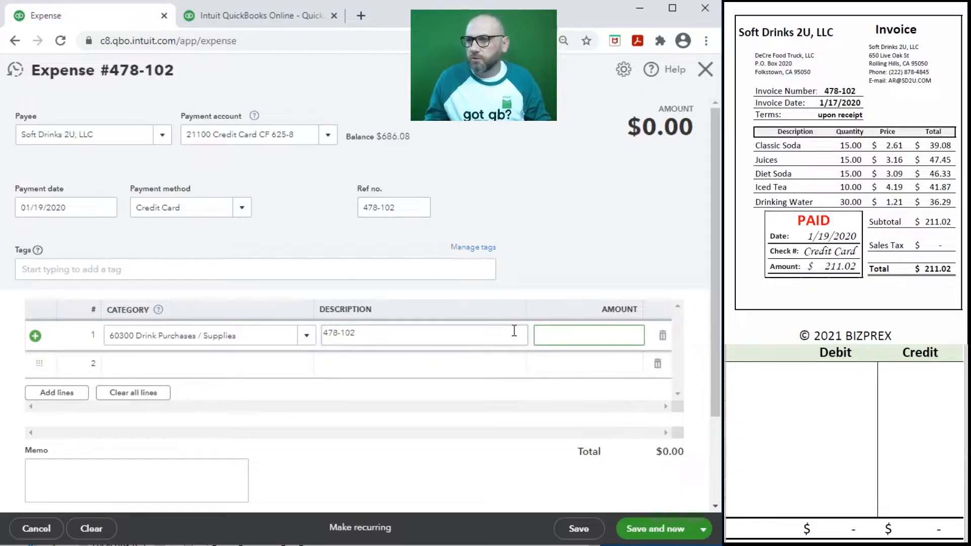
{"action": "type", "text": "211.02"}
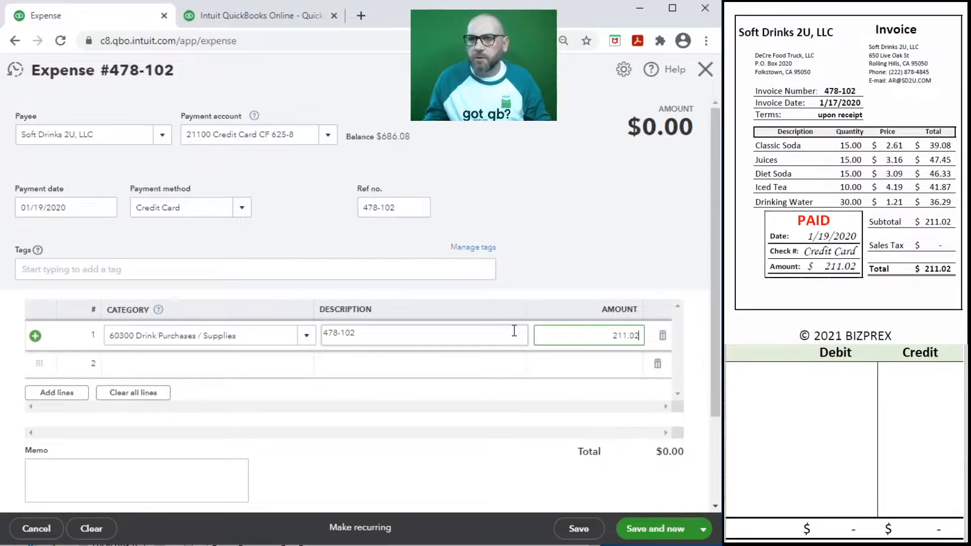
{"action": "key", "text": "Tab"}
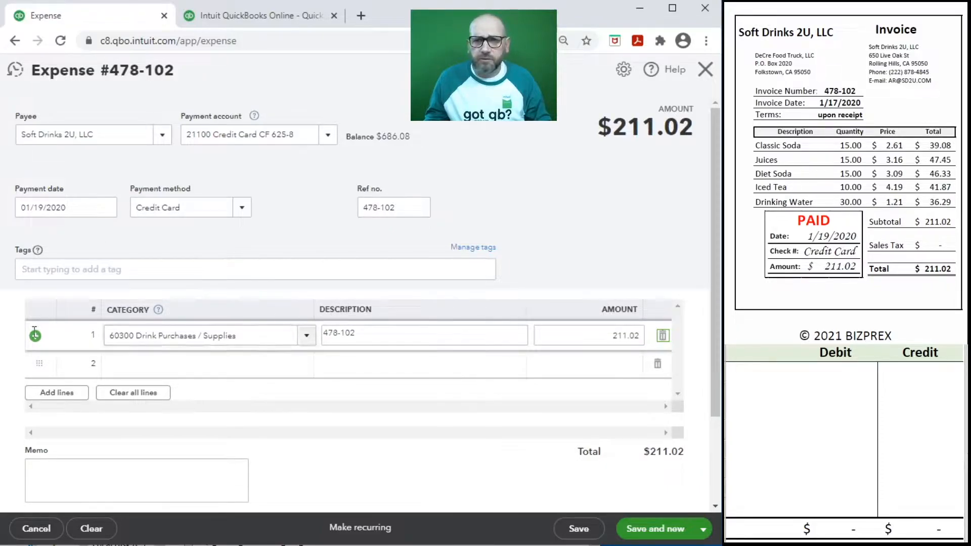
Step: In the debit/credit sheet, enter account 60300 with a debit of 211.02 on the first row
{"action": "left_click", "coordinate": [764, 371]}
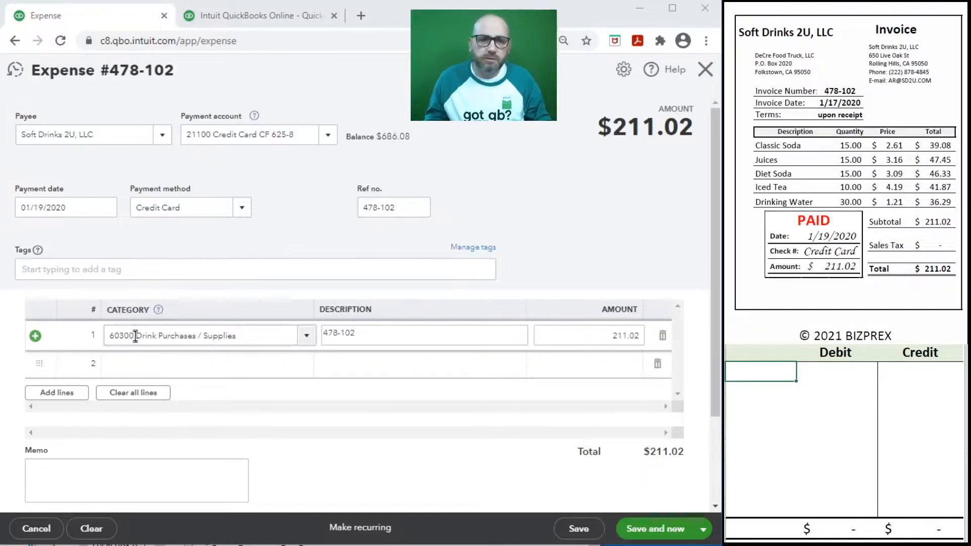
{"action": "type", "text": "300"}
{"action": "key", "text": "Tab"}
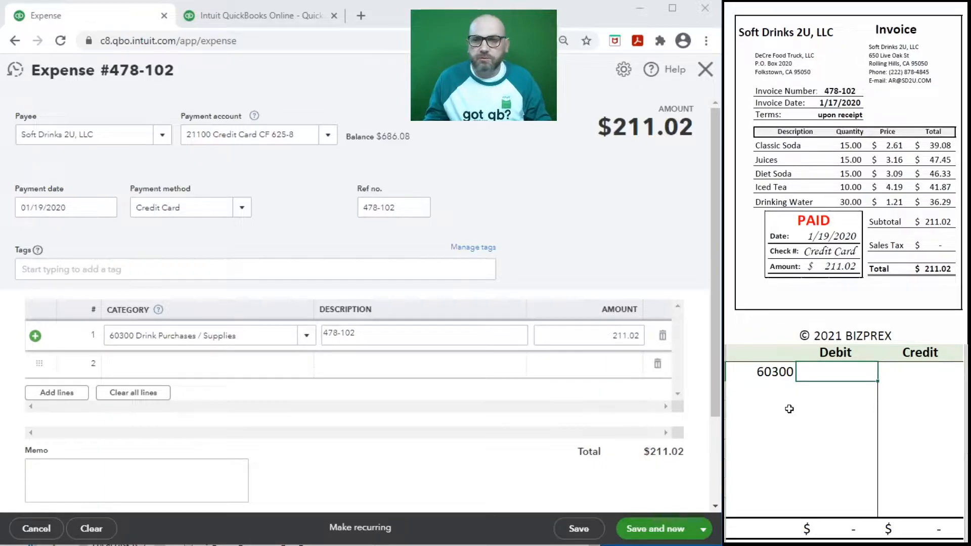
{"action": "type", "text": "211.02"}
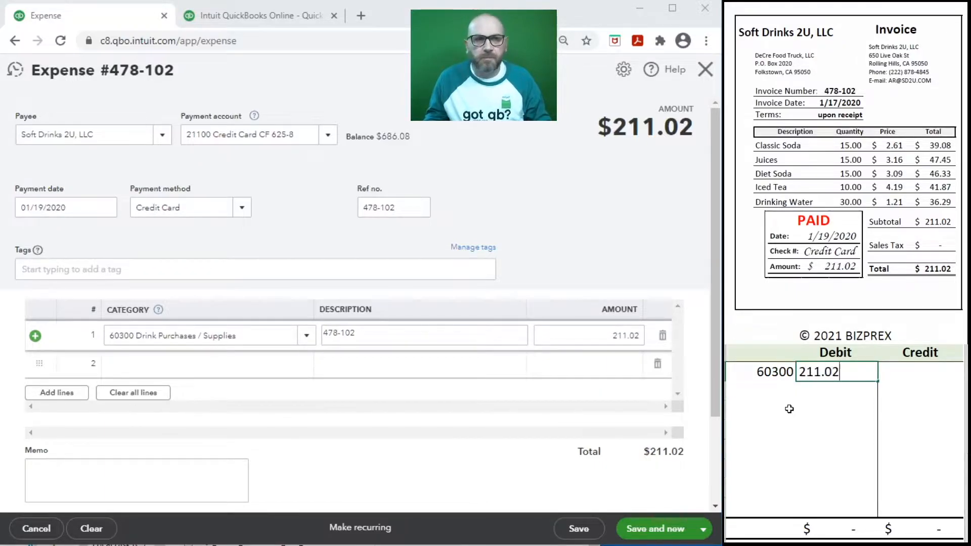
{"action": "key", "text": "Return"}
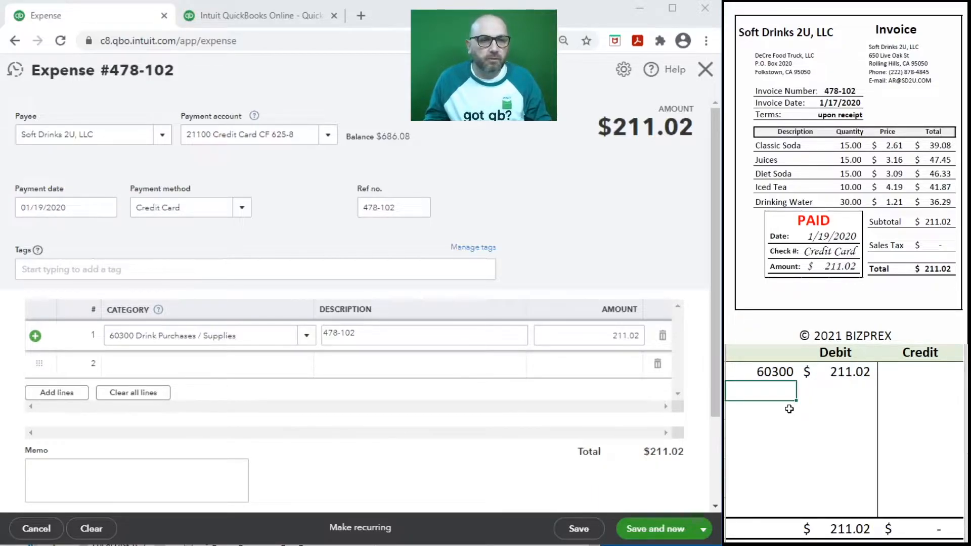
Step: Add account 21100 with a credit of 211.02 on the second row of the debit/credit sheet
{"action": "type", "text": "211"}
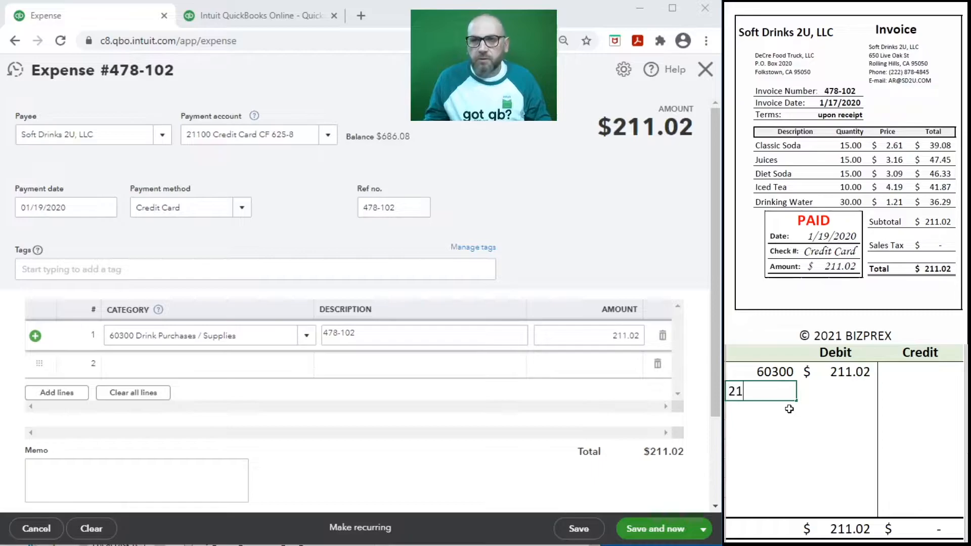
{"action": "key", "text": "Tab"}
{"action": "key", "text": "Tab"}
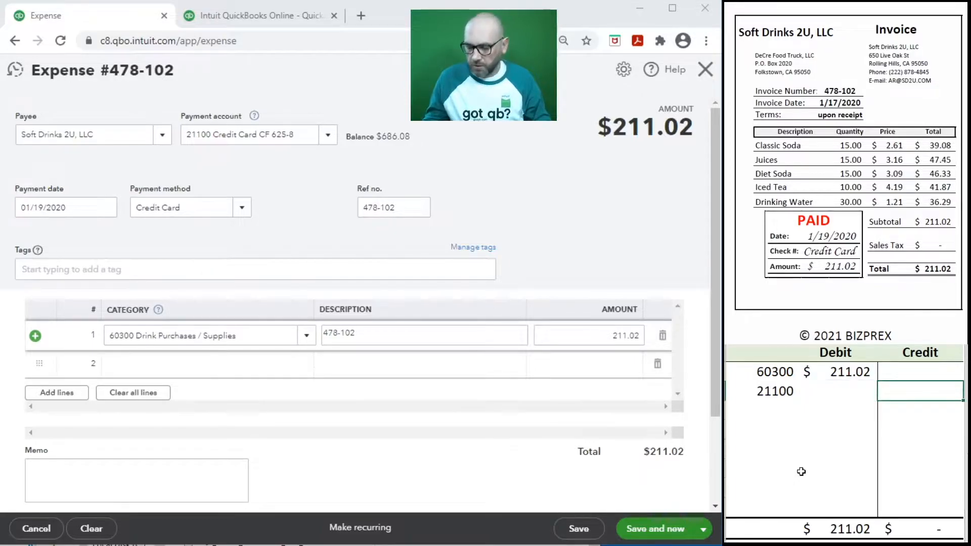
{"action": "type", "text": "211.02"}
{"action": "key", "text": "Return"}
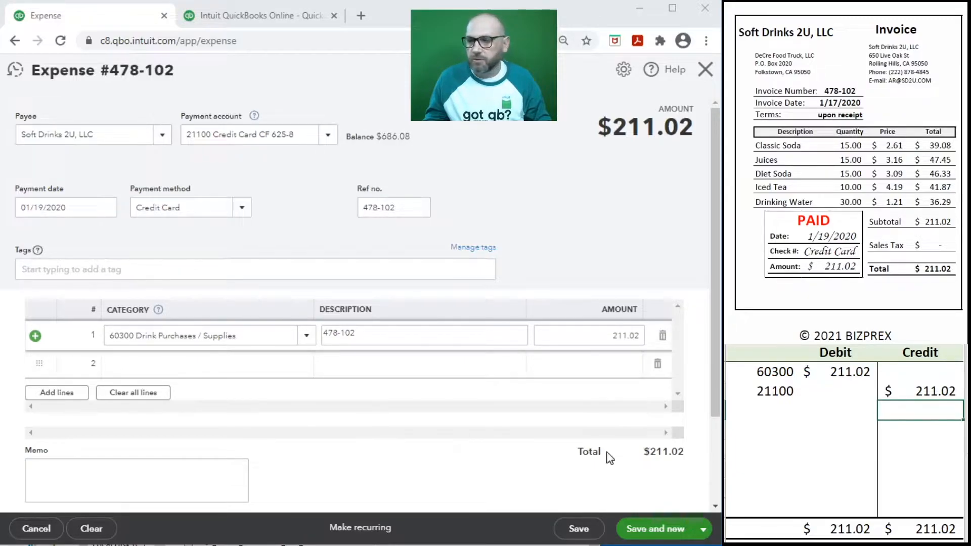
Step: Save and close the Soft Drinks 2U expense, and clear its entries from the debit/credit sheet
{"action": "left_click", "coordinate": [578, 535]}
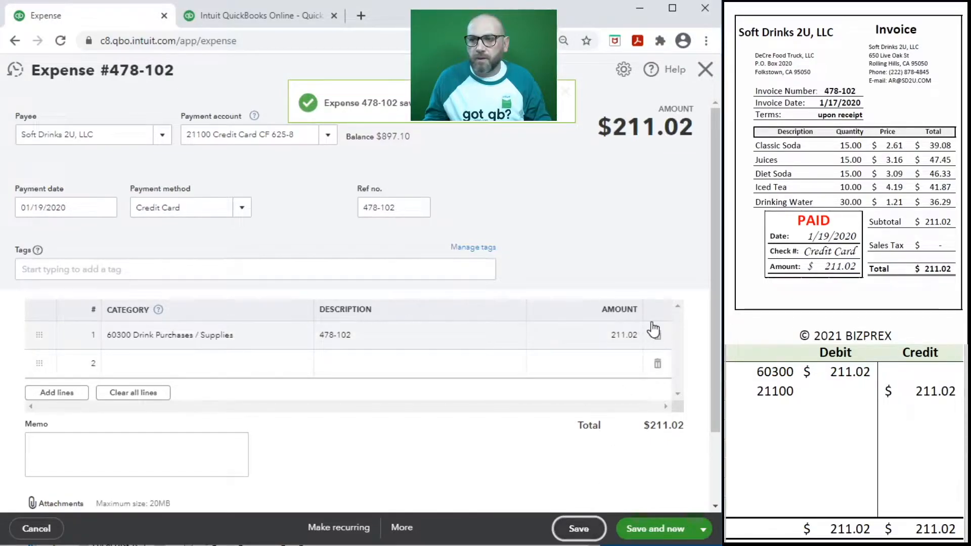
{"action": "left_click", "coordinate": [705, 69]}
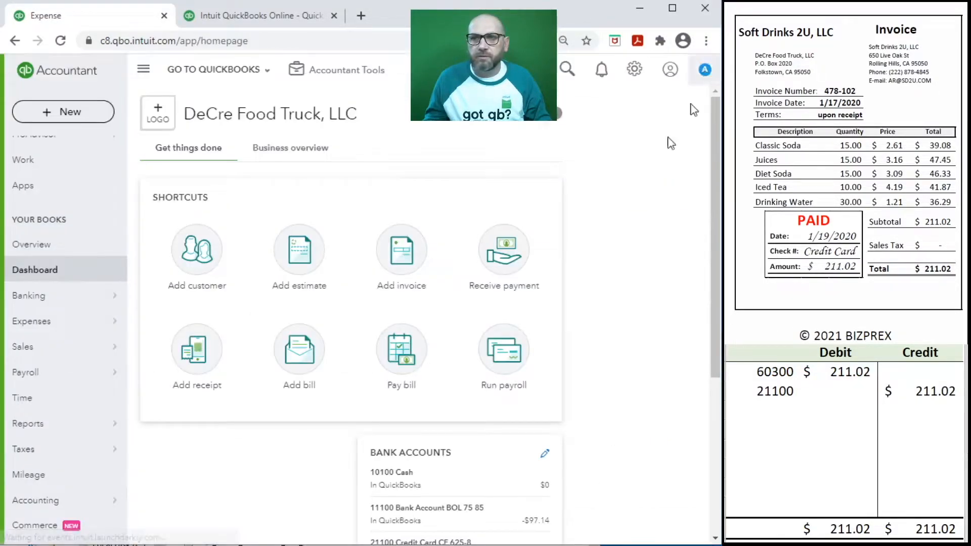
{"action": "left_click", "coordinate": [883, 408]}
{"action": "left_click_drag", "start_coordinate": [879, 390], "coordinate": [772, 378]}
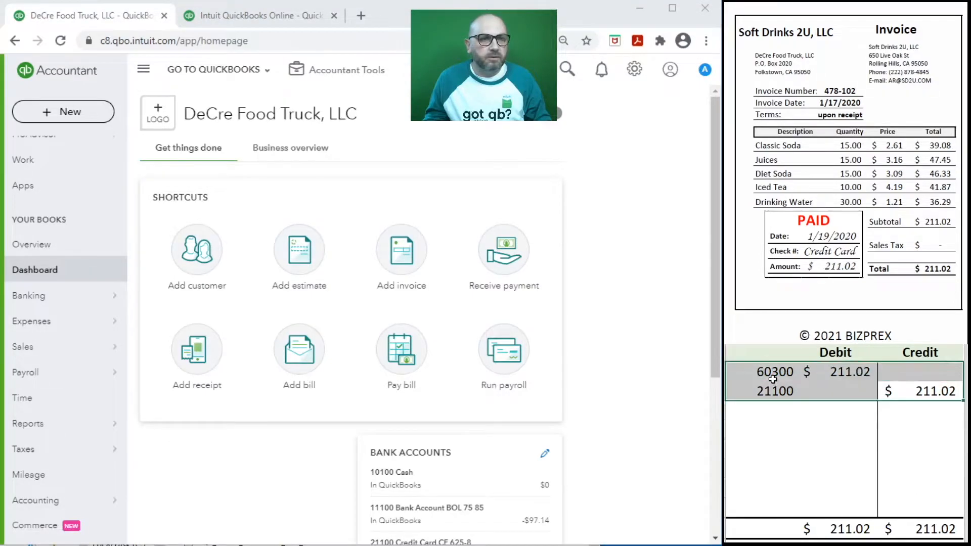
{"action": "key", "text": "Delete"}
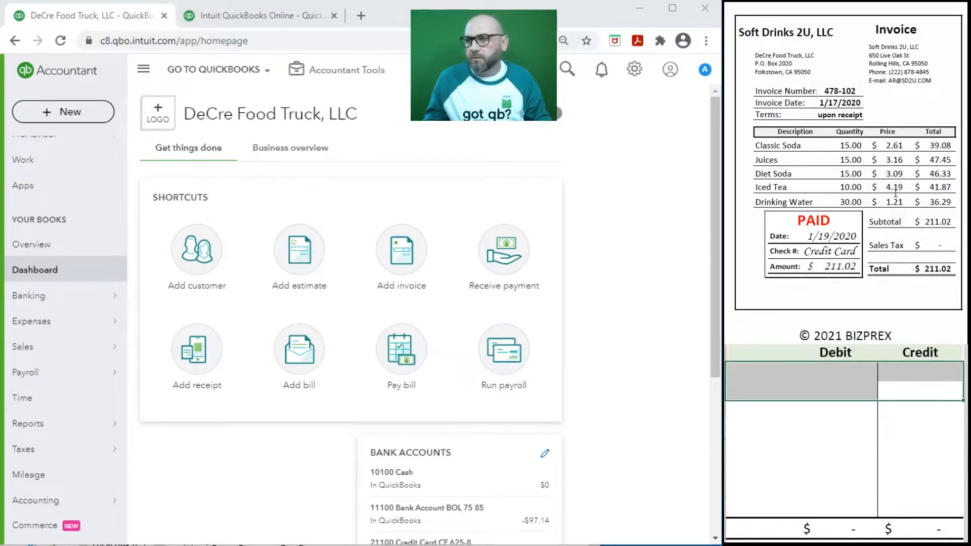
Step: Bring up the Big Lease Co invoice and start a new check
{"action": "scroll", "coordinate": [878, 196], "scroll_direction": "down", "scroll_amount": 5}
{"action": "scroll", "coordinate": [878, 197], "scroll_direction": "down", "scroll_amount": 1}
{"action": "scroll", "coordinate": [878, 197], "scroll_direction": "down", "scroll_amount": 1}
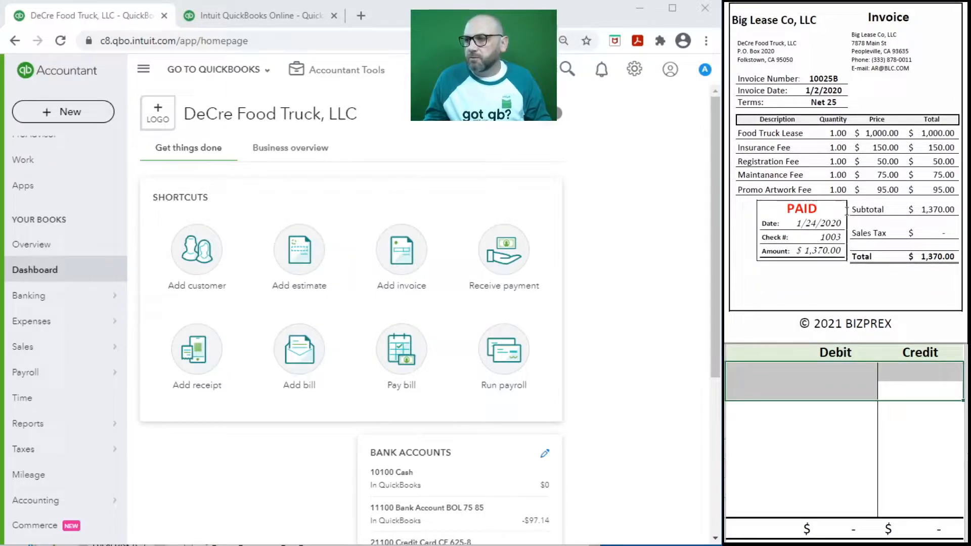
{"action": "left_click", "coordinate": [54, 111]}
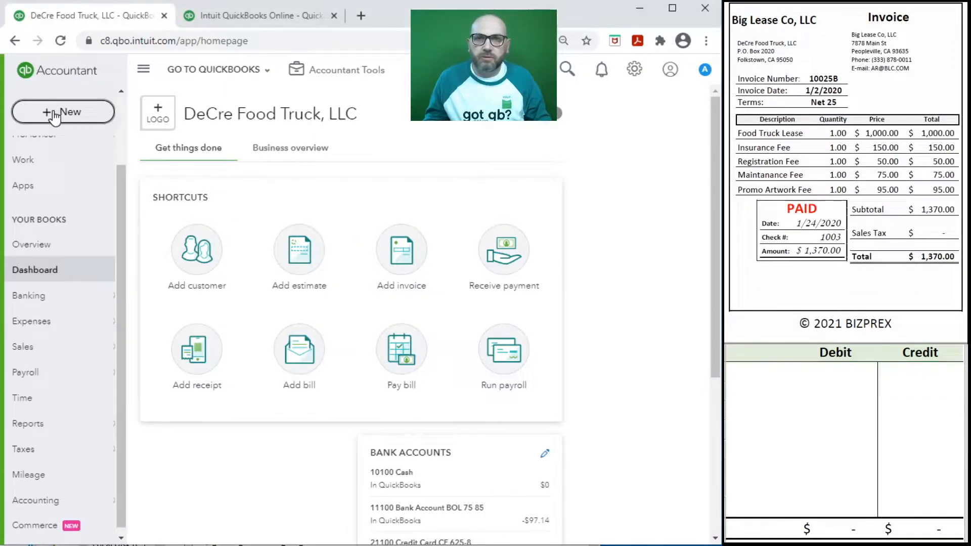
{"action": "left_click", "coordinate": [191, 209]}
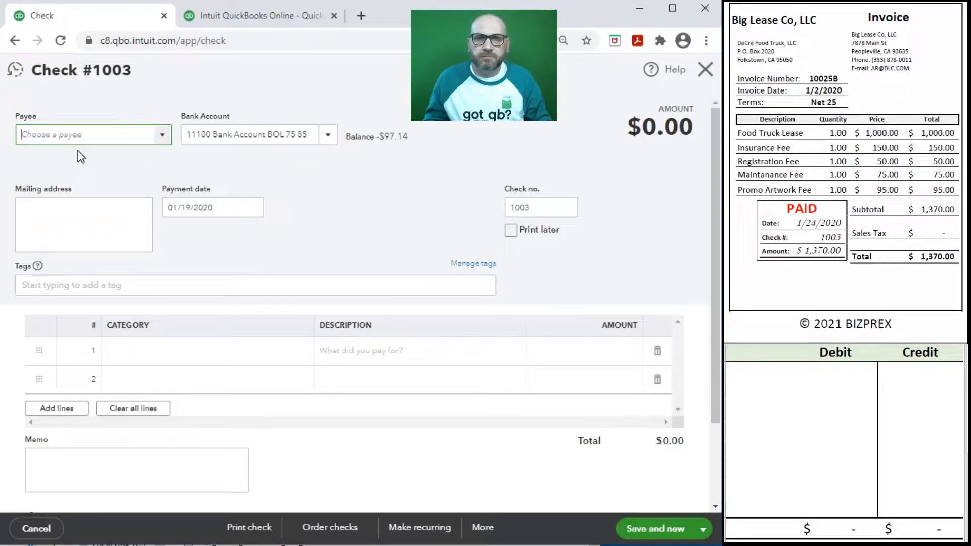
Step: Set the check's payee to Big Lease Co, LLC and its payment date to 1/24/2020
{"action": "type", "text": "big"}
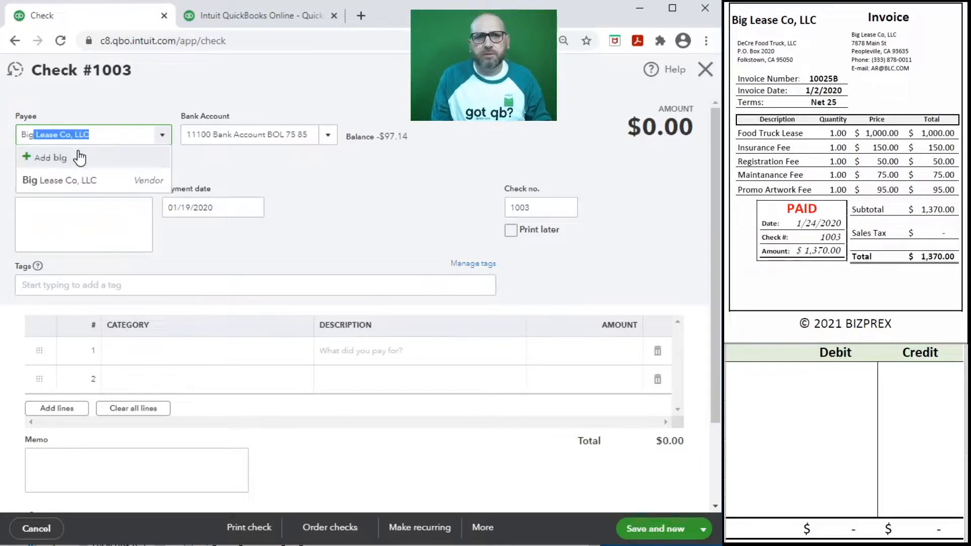
{"action": "key", "text": "Tab"}
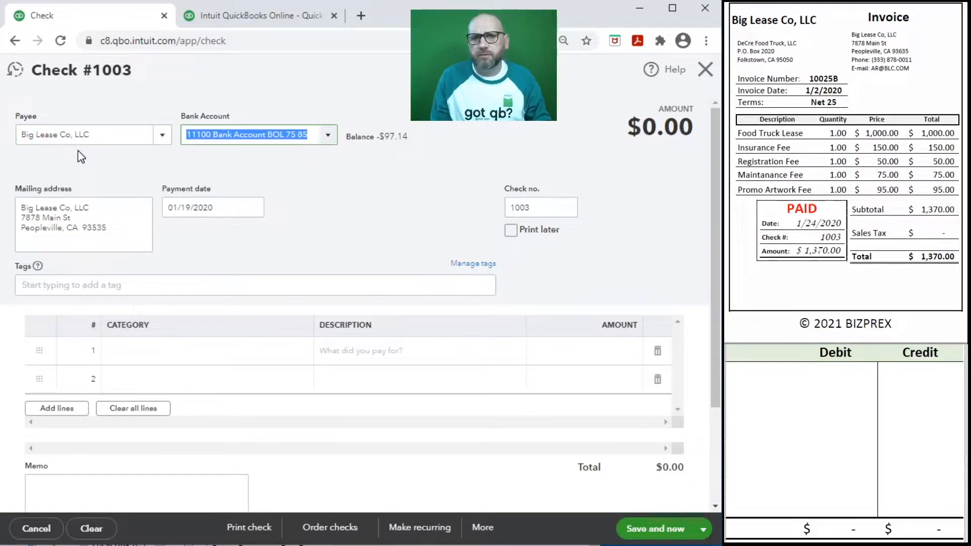
{"action": "key", "text": "Tab"}
{"action": "key", "text": "Tab"}
{"action": "type", "text": "1/24/"}
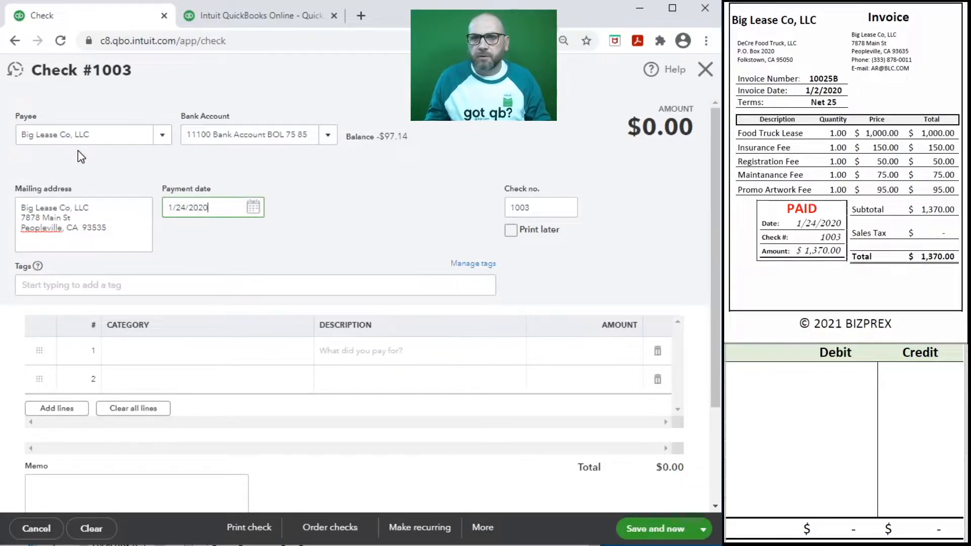
{"action": "key", "text": "Tab"}
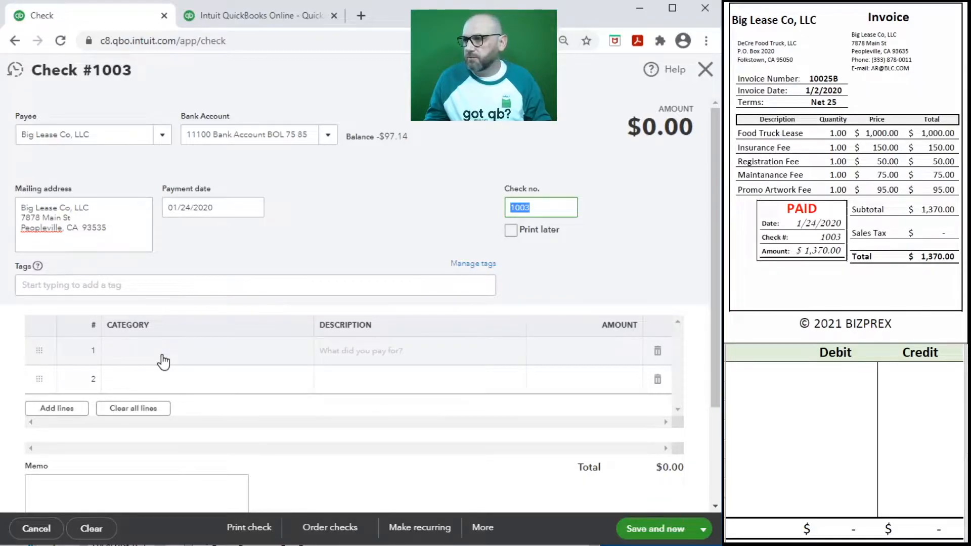
Step: Complete the first check line with category 62300 Rent - Vehicles, machinery, etc, description 10025B and amount 1,000.00
{"action": "left_click", "coordinate": [163, 354]}
{"action": "type", "text": "re"}
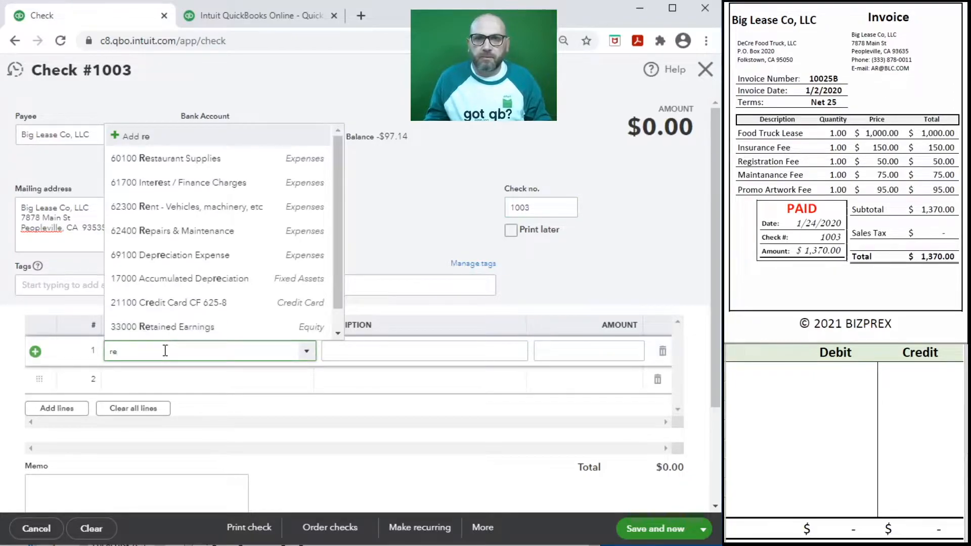
{"action": "left_click", "coordinate": [201, 207]}
{"action": "left_click", "coordinate": [597, 356]}
{"action": "type", "text": "1,00"}
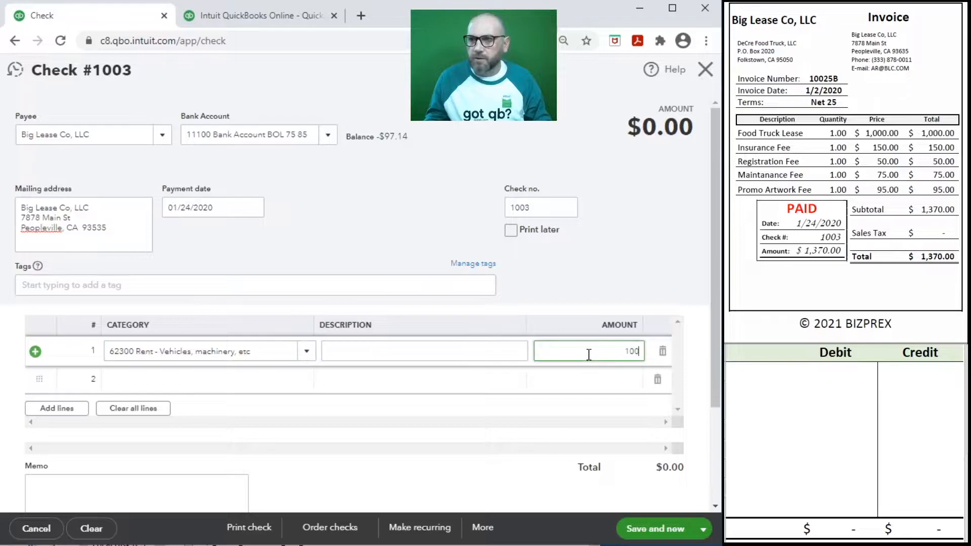
{"action": "type", "text": "0"}
{"action": "left_click", "coordinate": [382, 351]}
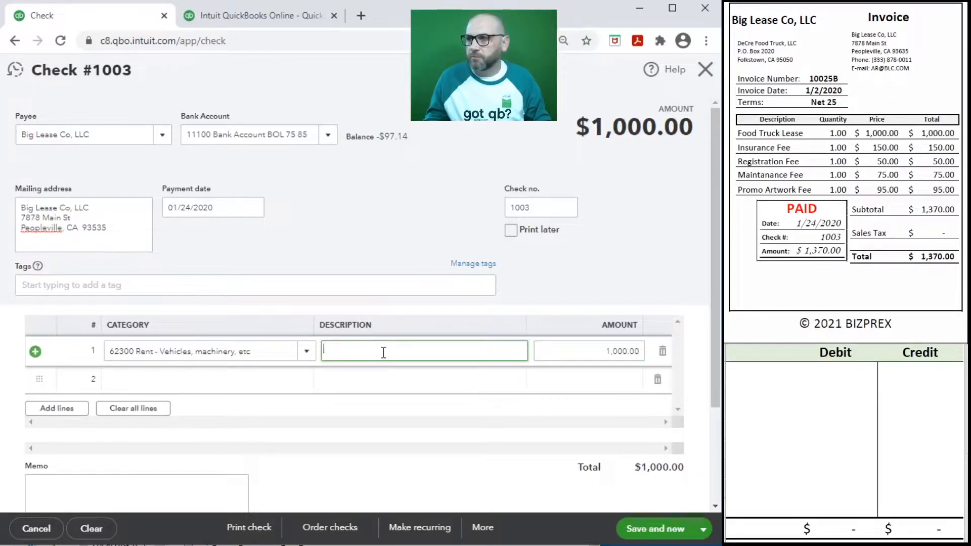
{"action": "type", "text": "10025B"}
{"action": "key", "text": "Tab"}
{"action": "key", "text": "Tab"}
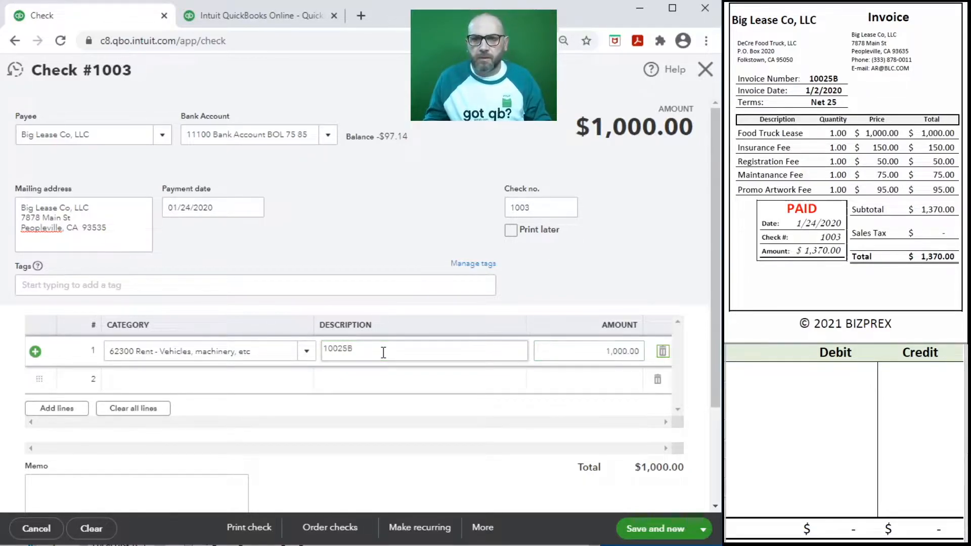
Step: Complete the second check line with category 63300 Insurance Expense and amount 150.00
{"action": "type", "text": "ins"}
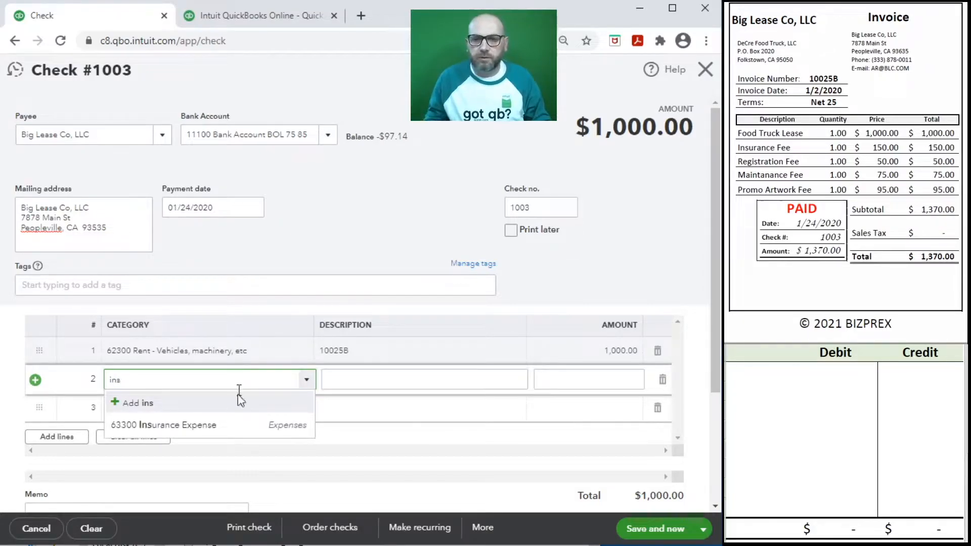
{"action": "left_click", "coordinate": [201, 426]}
{"action": "left_click", "coordinate": [395, 375]}
{"action": "left_click", "coordinate": [561, 374]}
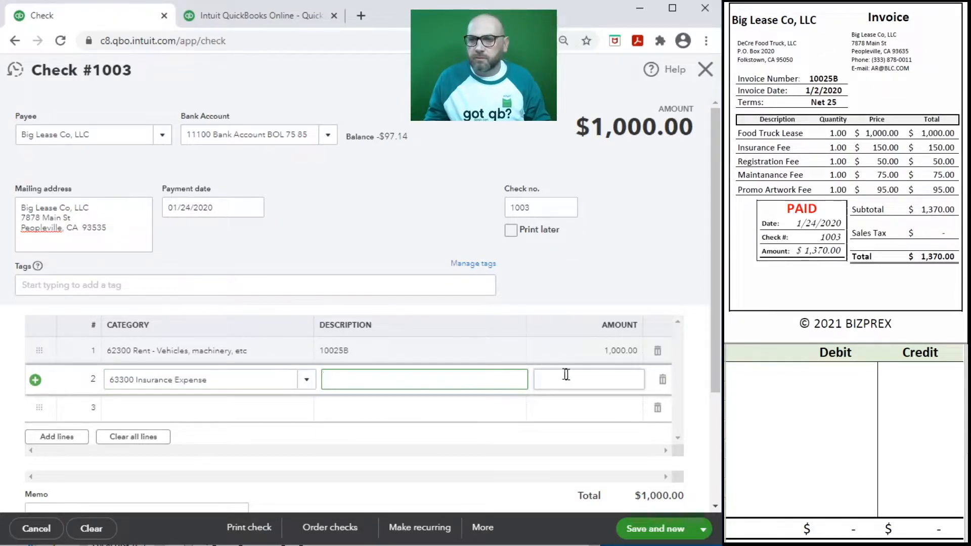
{"action": "type", "text": "150"}
{"action": "key", "text": "Tab"}
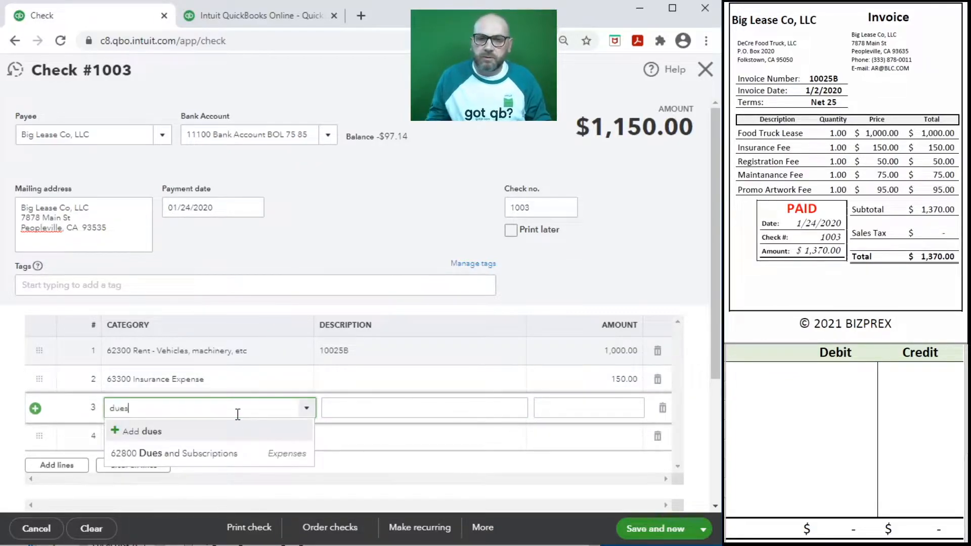
Step: Fill the third check line with category 62800 Dues and Subscriptions and amount 50.00
{"action": "left_click", "coordinate": [213, 454]}
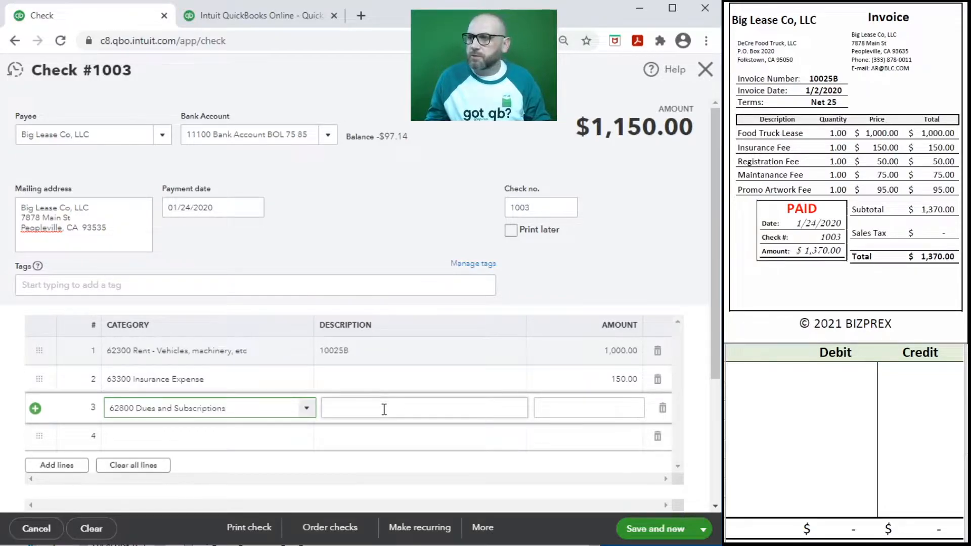
{"action": "left_click", "coordinate": [384, 409]}
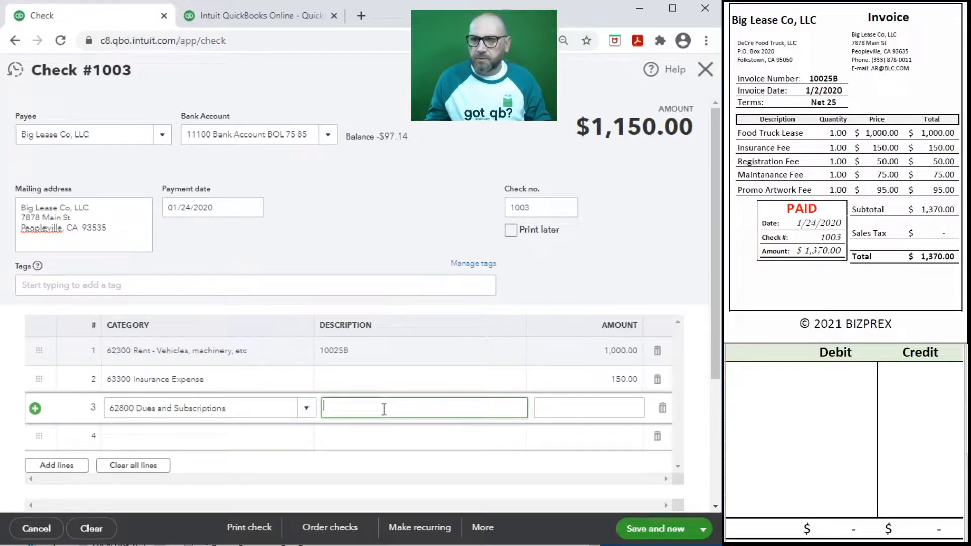
{"action": "left_click", "coordinate": [580, 407]}
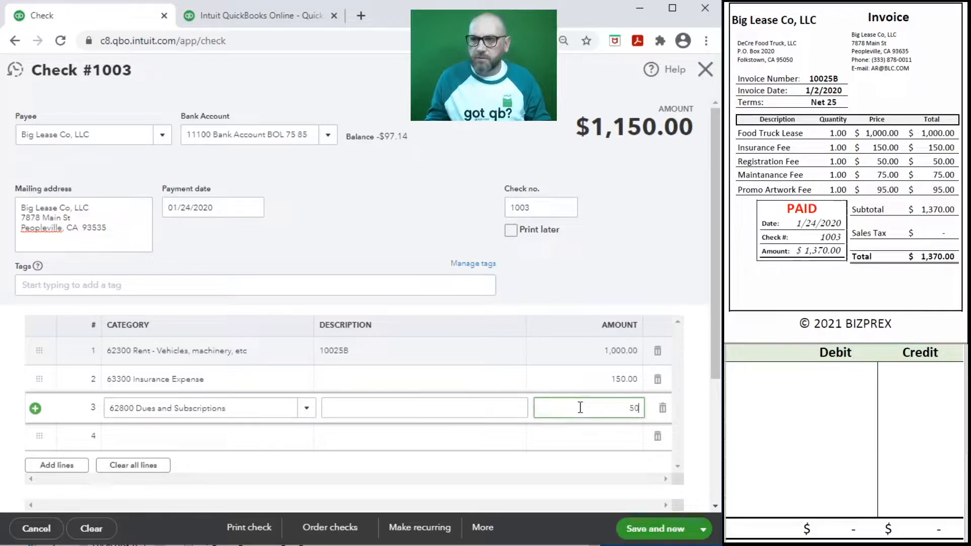
{"action": "type", "text": "50"}
{"action": "key", "text": "Tab"}
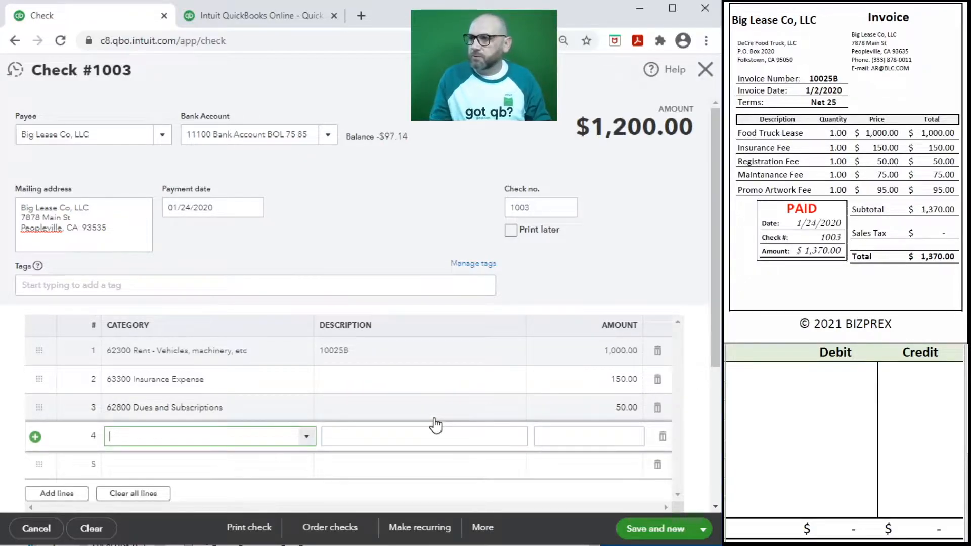
Step: Fill the fourth check line with category 62400 Repairs & Maintenance and amount 75.00
{"action": "type", "text": "main"}
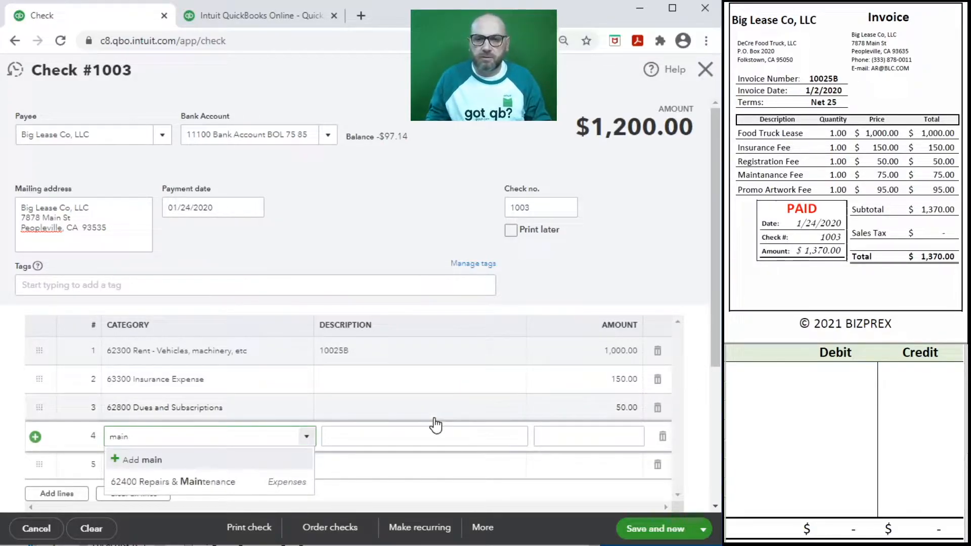
{"action": "left_click", "coordinate": [238, 482]}
{"action": "left_click", "coordinate": [593, 435]}
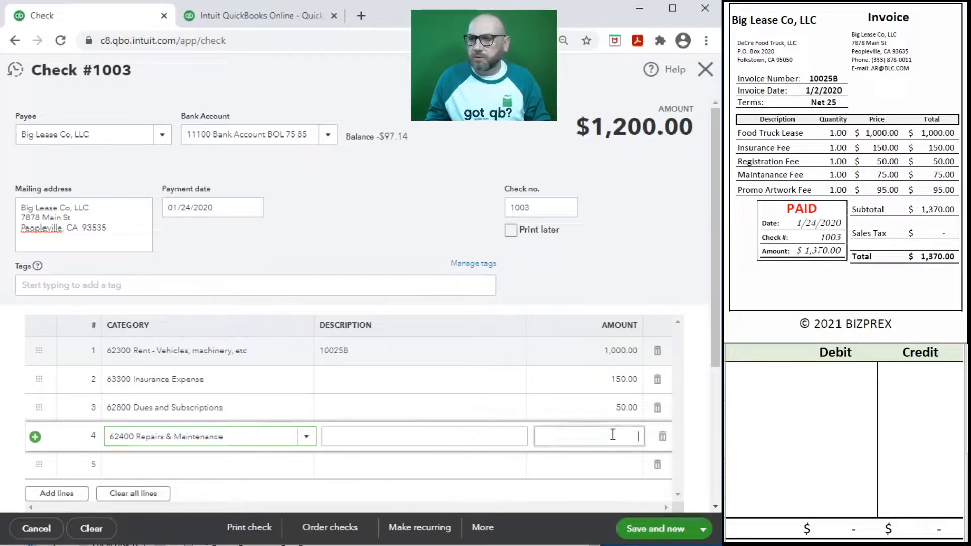
{"action": "type", "text": "75"}
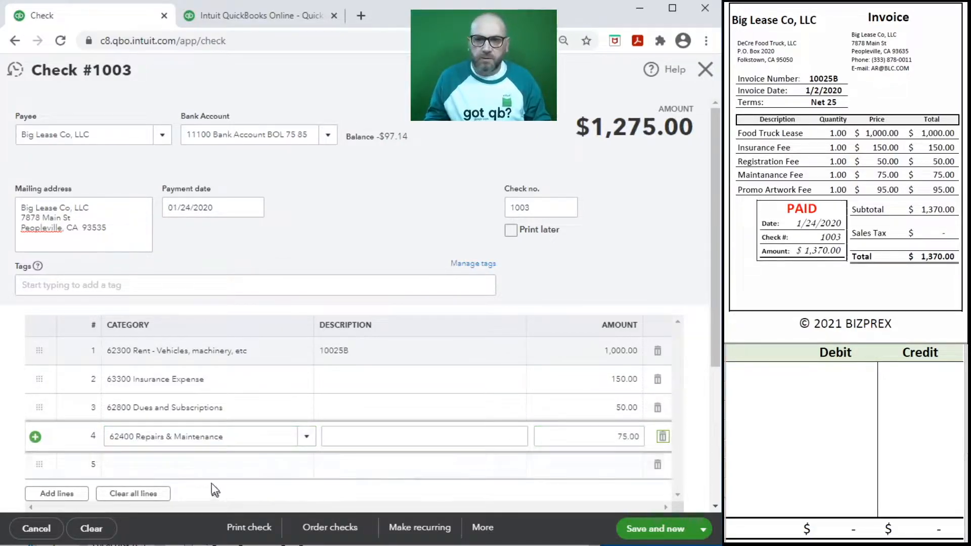
Step: Fill the fifth check line with category 62100 Advertising and Promotion and amount 95.00
{"action": "left_click", "coordinate": [197, 474]}
{"action": "type", "text": "ad"}
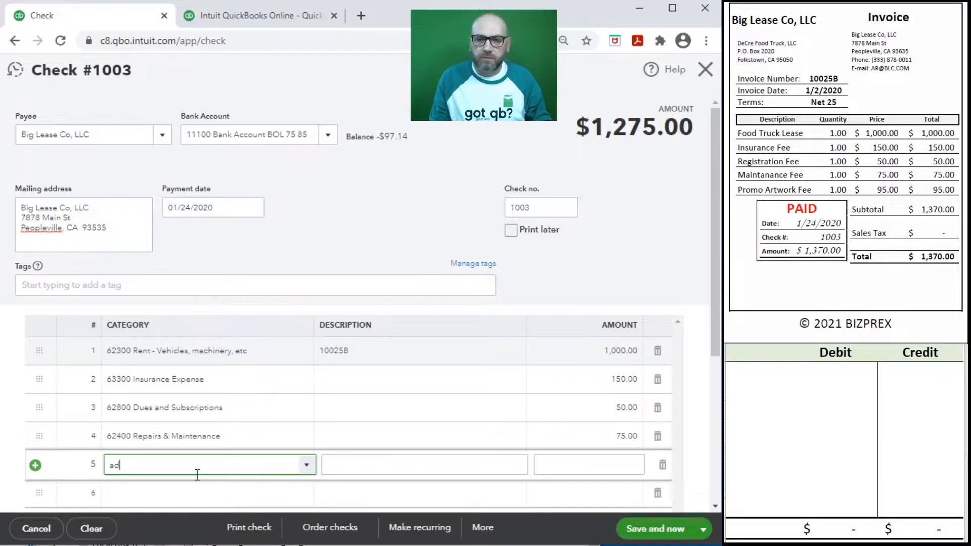
{"action": "left_click", "coordinate": [212, 508]}
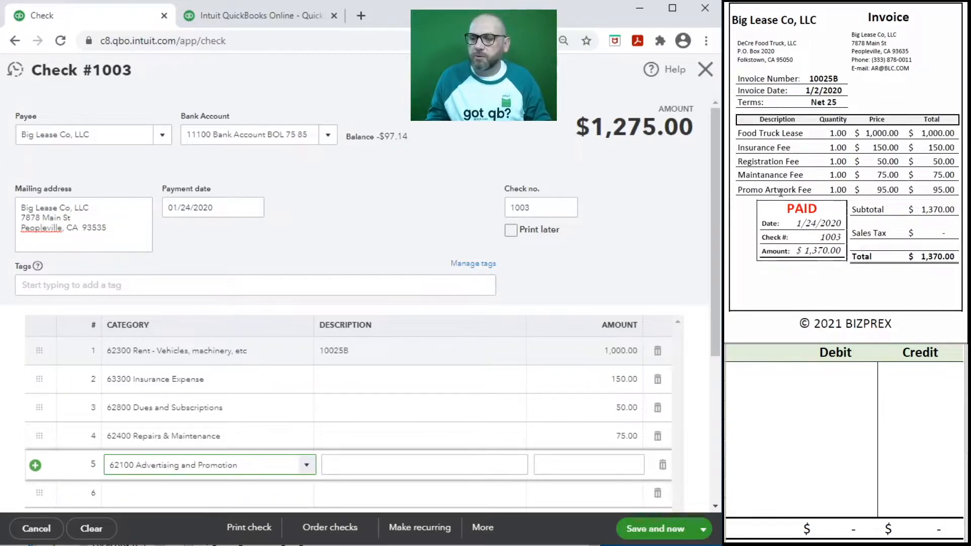
{"action": "left_click", "coordinate": [620, 457]}
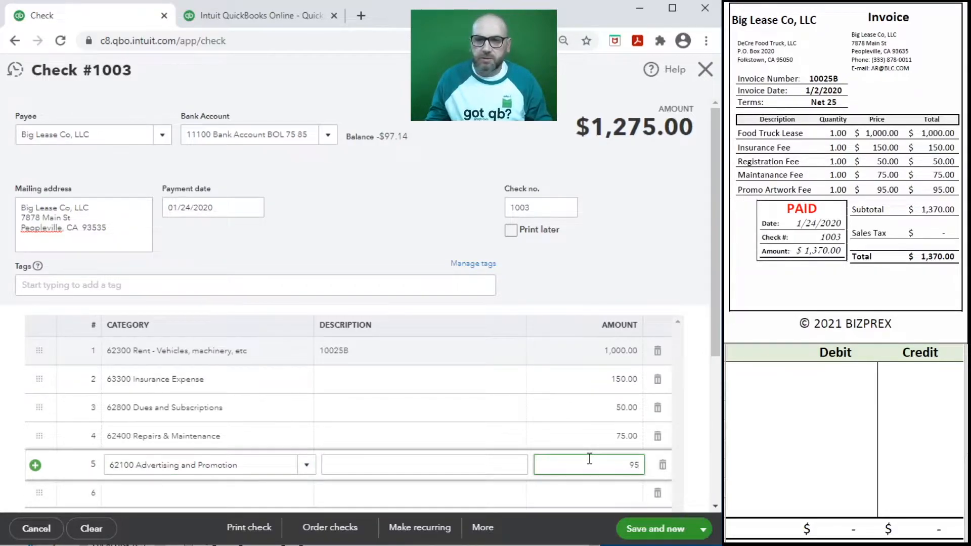
Step: Copy the first line's description 10025B into the descriptions of check lines 2 through 5
{"action": "left_click", "coordinate": [374, 350]}
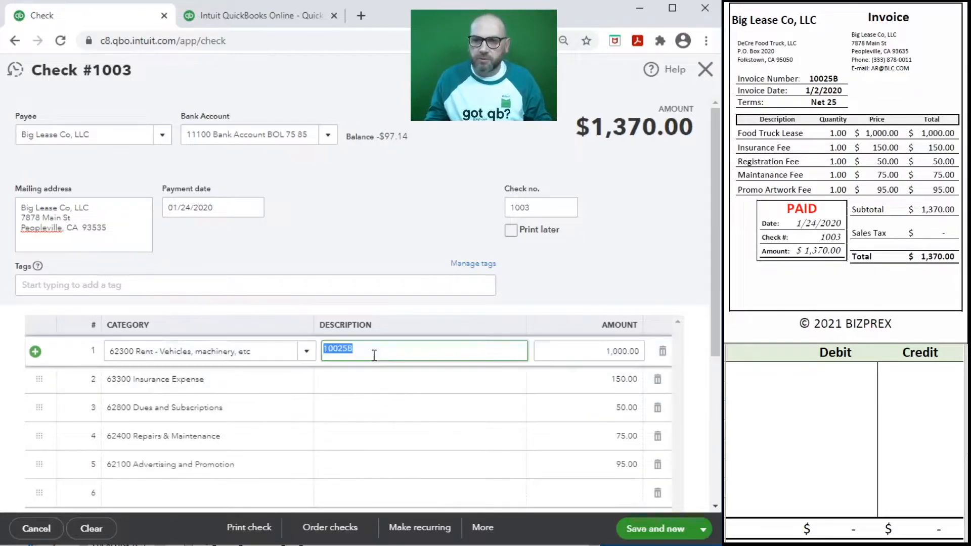
{"action": "key", "text": "ctrl+c"}
{"action": "left_click", "coordinate": [359, 381]}
{"action": "key", "text": "ctrl+v"}
{"action": "left_click", "coordinate": [367, 405]}
{"action": "key", "text": "ctrl+v"}
{"action": "left_click", "coordinate": [367, 436]}
{"action": "key", "text": "ctrl+v"}
{"action": "left_click", "coordinate": [363, 466]}
{"action": "key", "text": "ctrl+v"}
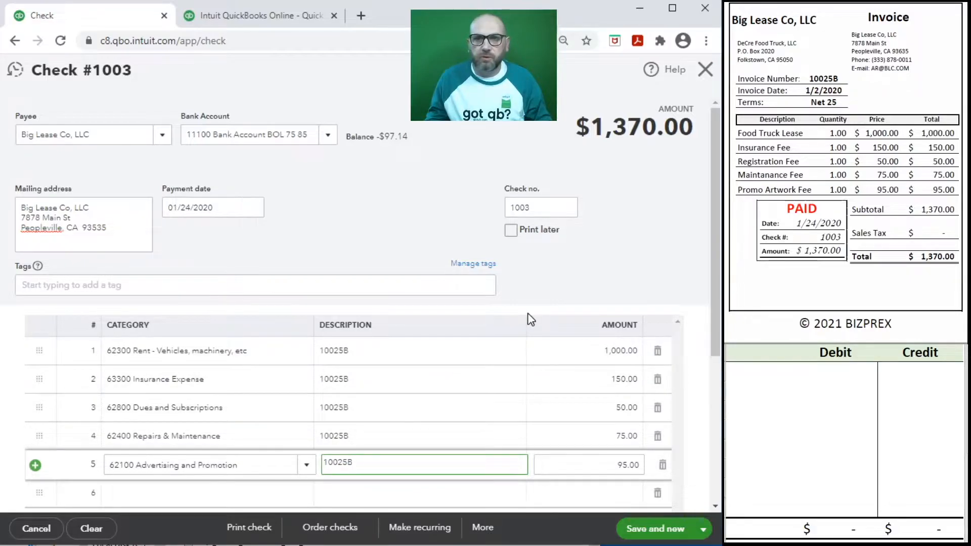
Step: Enter account 11100 with a credit of 1,370.00 on the first row of the debit/credit sheet
{"action": "left_click", "coordinate": [758, 374]}
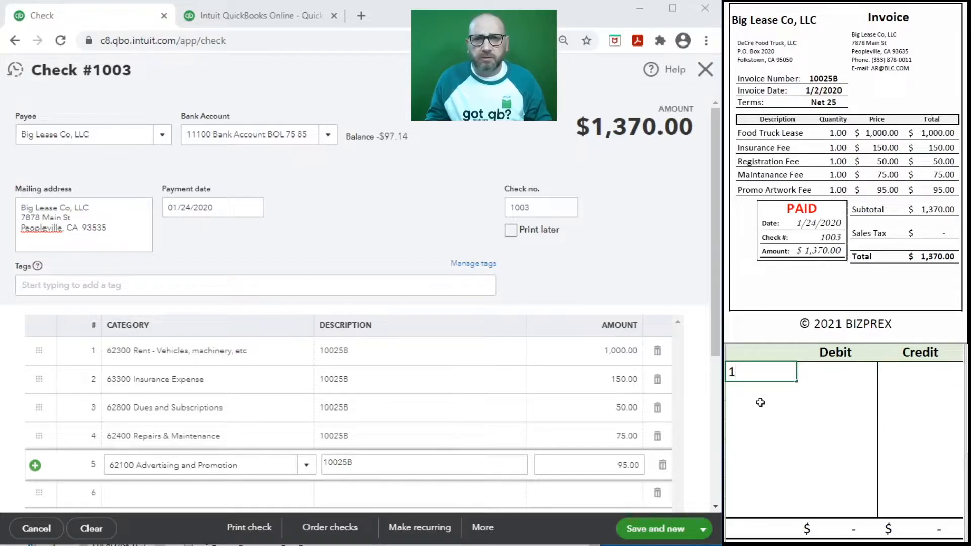
{"action": "type", "text": "00"}
{"action": "key", "text": "Tab"}
{"action": "key", "text": "Tab"}
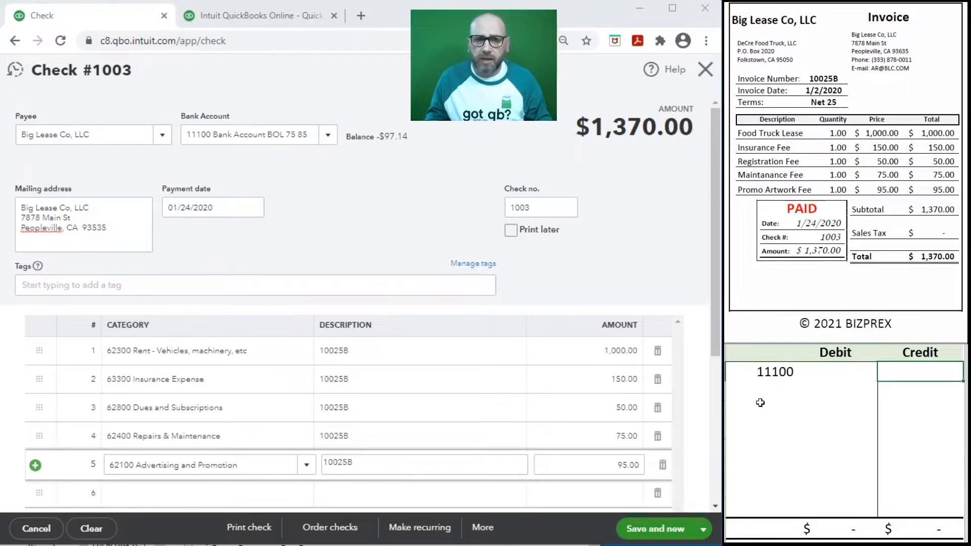
{"action": "type", "text": "1,37"}
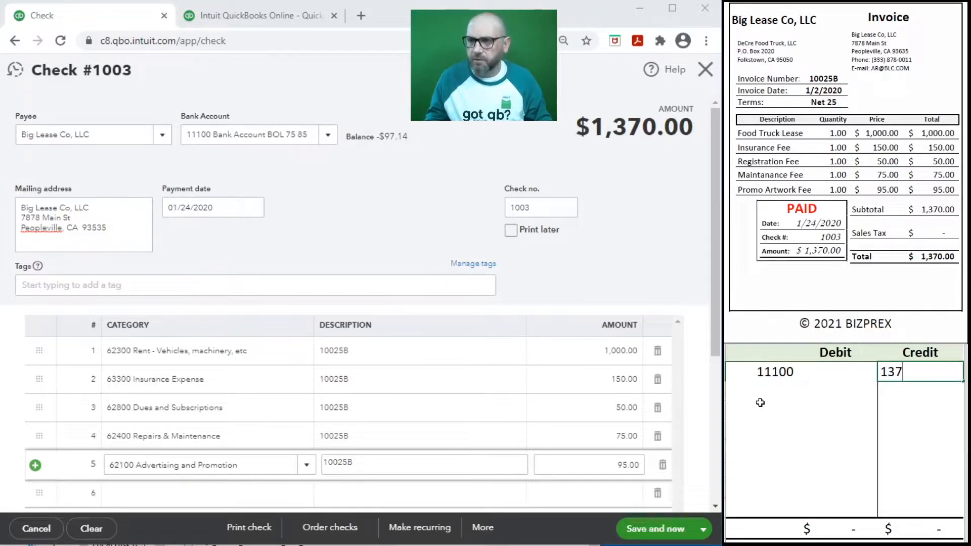
{"action": "type", "text": "0"}
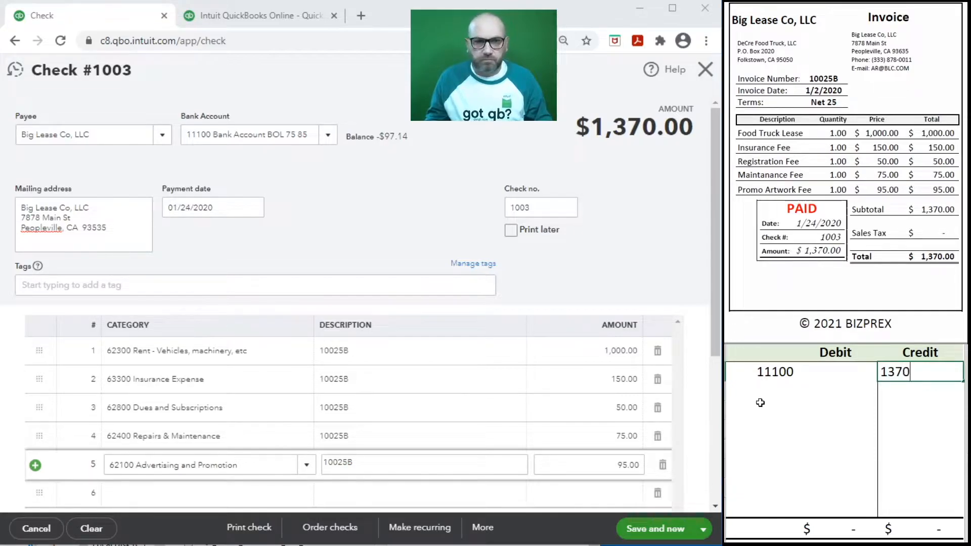
{"action": "key", "text": "Return"}
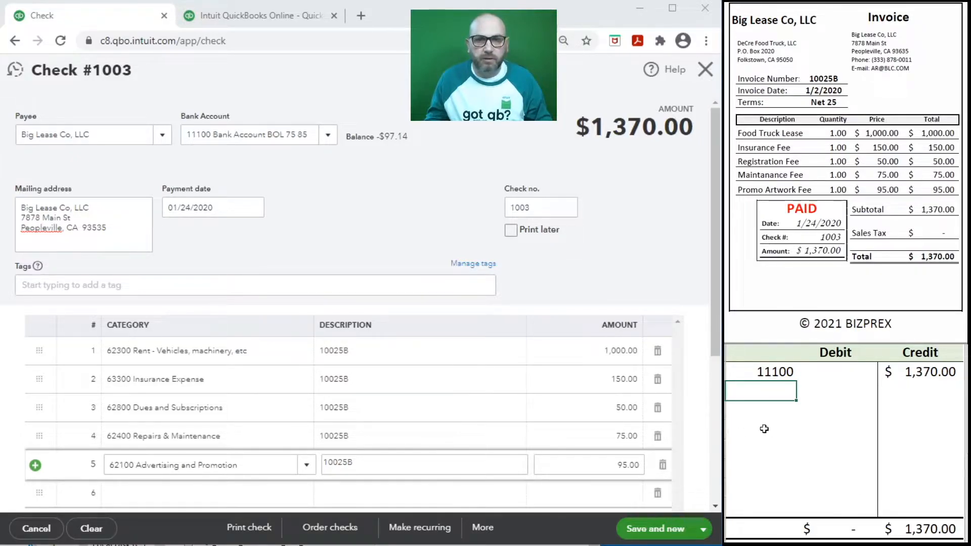
Step: Add debit entries of 1,000.00 for account 62300 and 150.00 for account 63300 to the debit/credit sheet
{"action": "type", "text": "62300"}
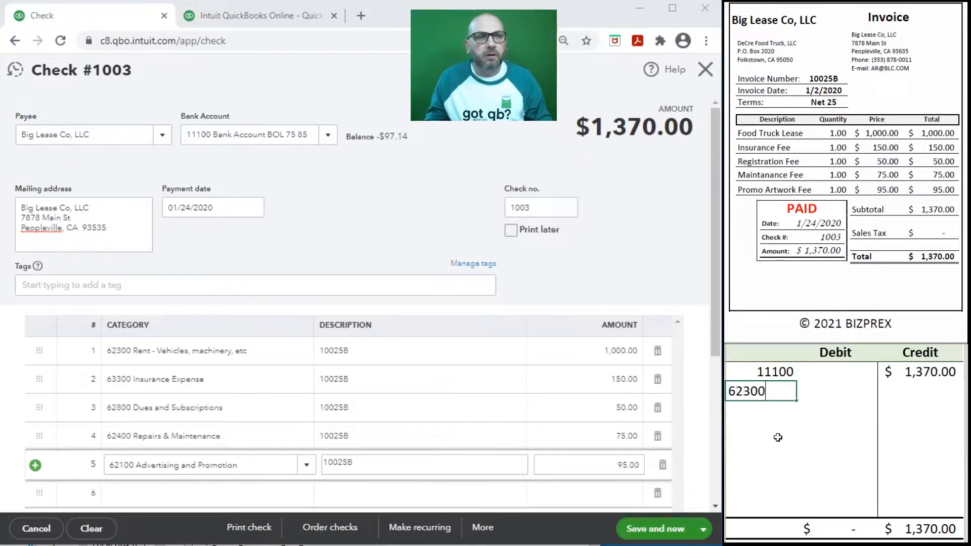
{"action": "key", "text": "Tab"}
{"action": "type", "text": "1,000"}
{"action": "key", "text": "Return"}
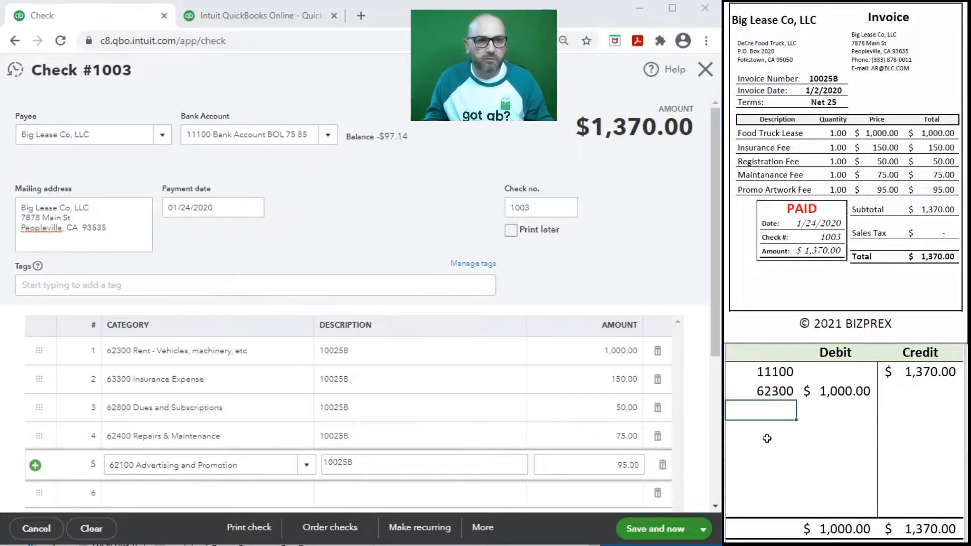
{"action": "type", "text": "6"}
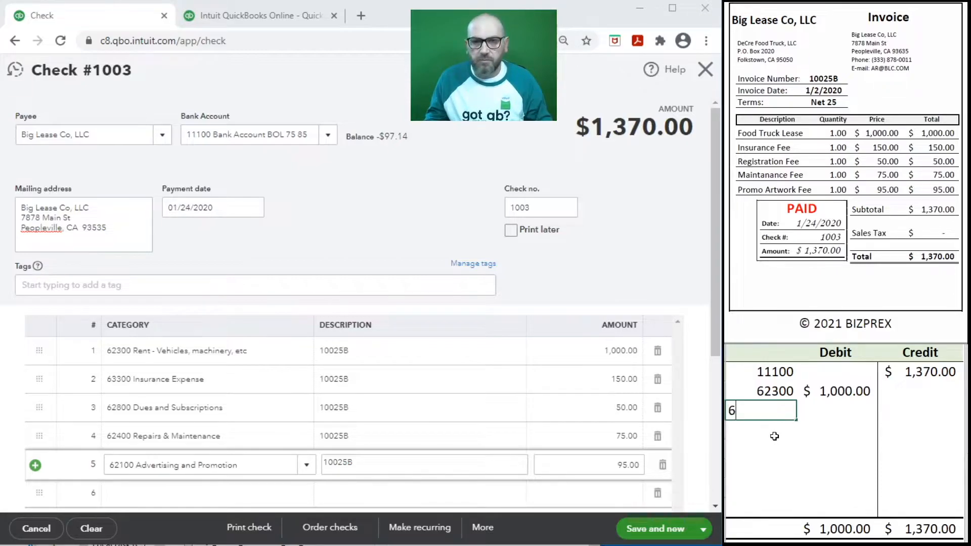
{"action": "type", "text": "3300"}
{"action": "key", "text": "Tab"}
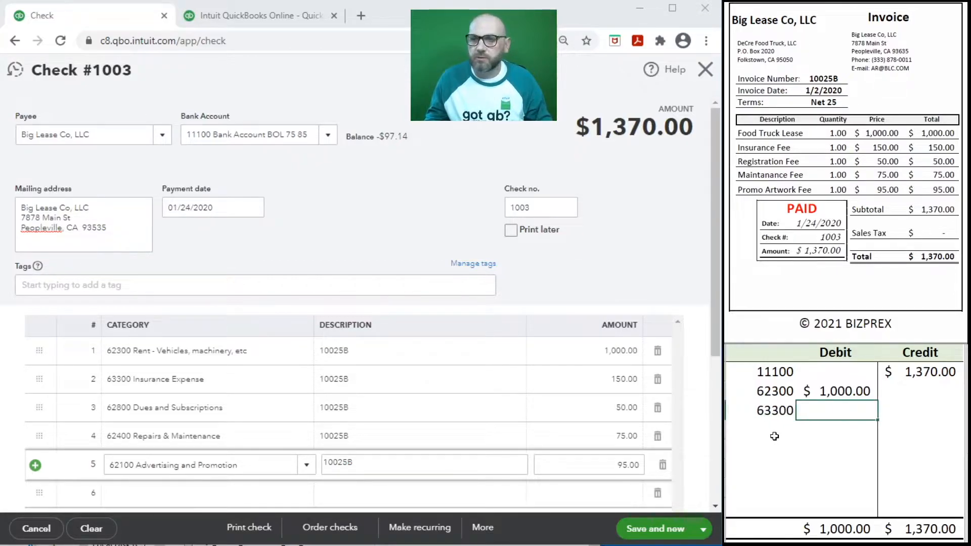
{"action": "type", "text": "150"}
{"action": "key", "text": "Return"}
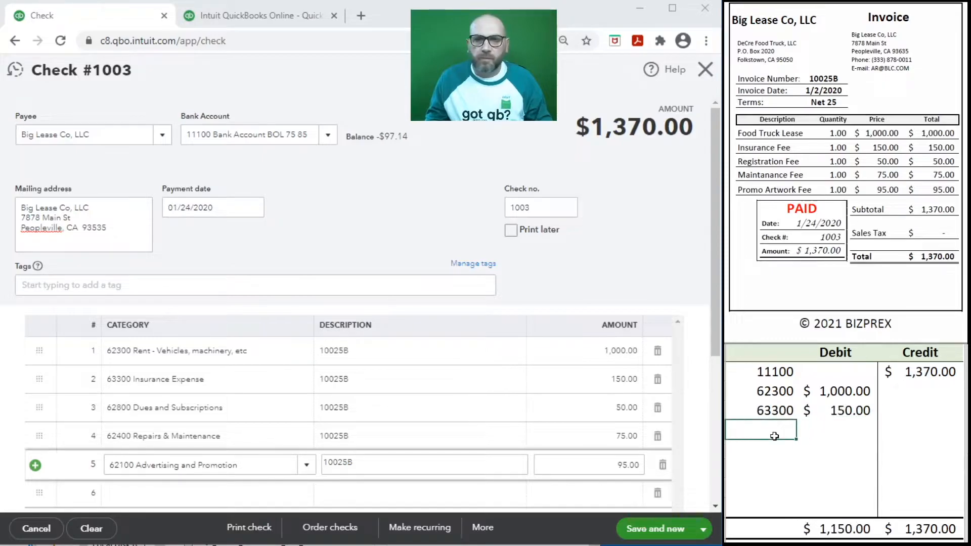
Step: Add debit entries of 50.00 for account 62800 and 75.00 for account 62400 to the debit/credit sheet
{"action": "type", "text": "62800"}
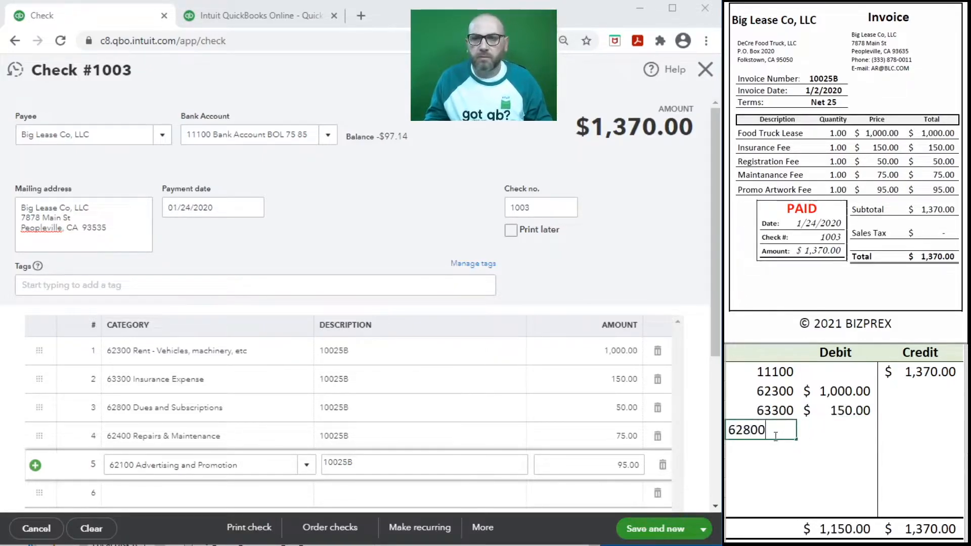
{"action": "key", "text": "Tab"}
{"action": "type", "text": "50"}
{"action": "key", "text": "Return"}
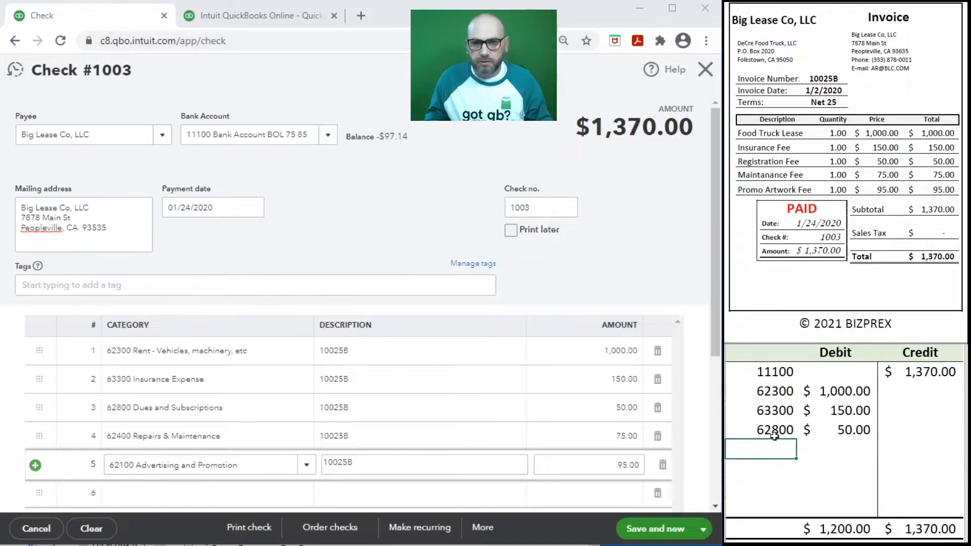
{"action": "type", "text": "62400"}
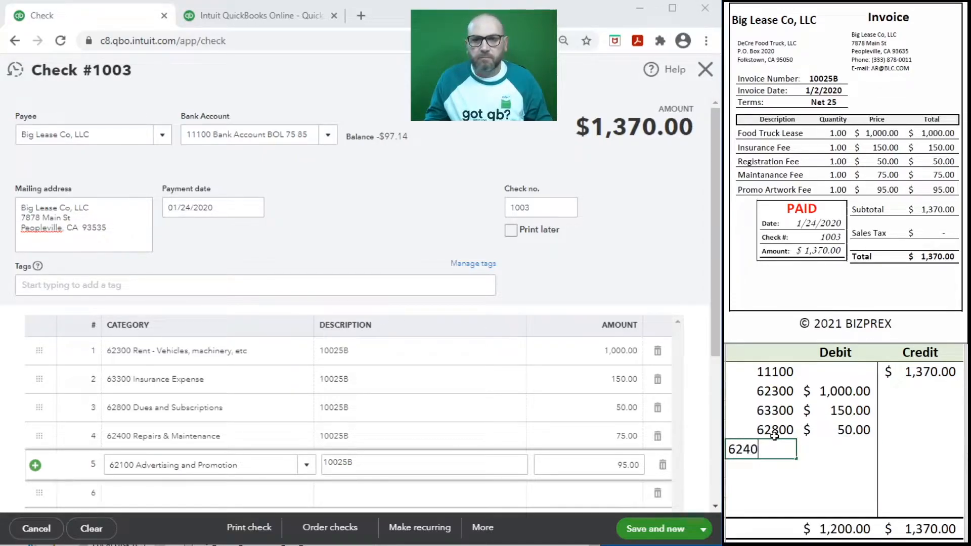
{"action": "key", "text": "Tab"}
{"action": "type", "text": "75"}
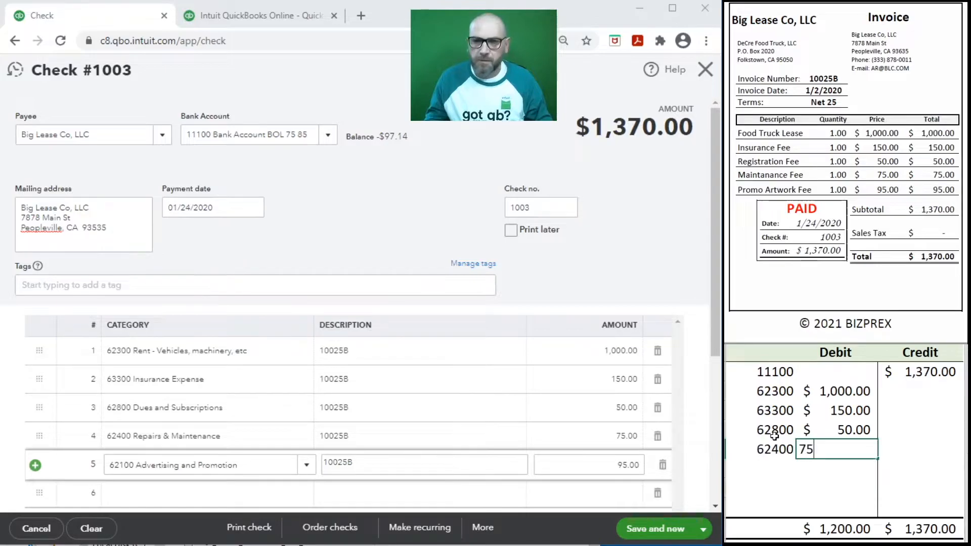
{"action": "key", "text": "Return"}
Step: Add a debit entry of 95.00 for account 62100 to the debit/credit sheet
{"action": "type", "text": "62100"}
{"action": "key", "text": "Tab"}
{"action": "type", "text": "95"}
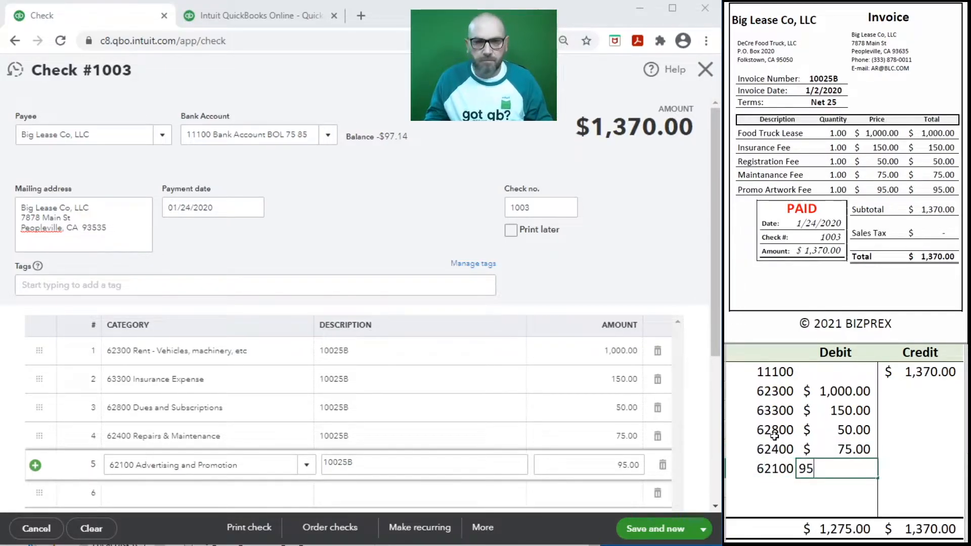
{"action": "key", "text": "Return"}
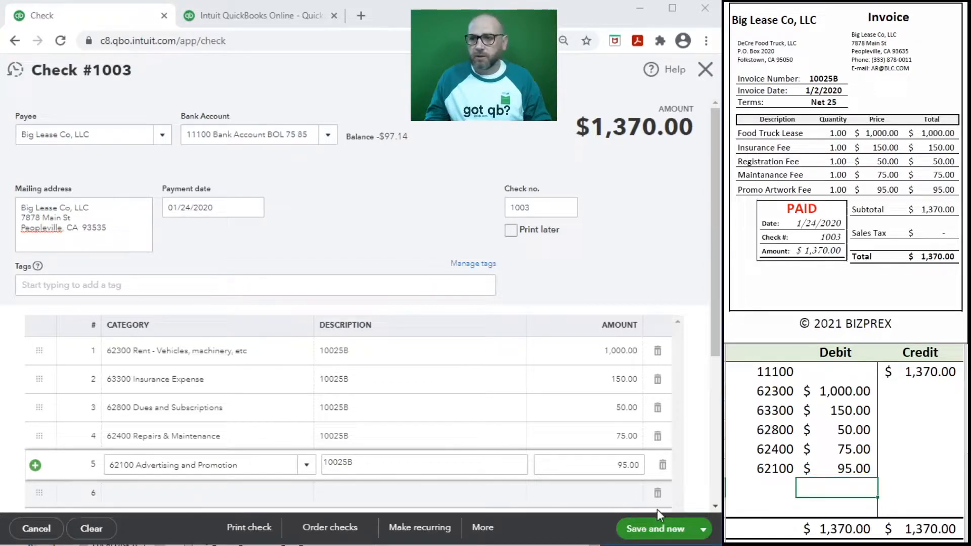
Step: Save the Big Lease Co check and start a new one, and clear its entries from the debit/credit sheet
{"action": "left_click", "coordinate": [653, 531]}
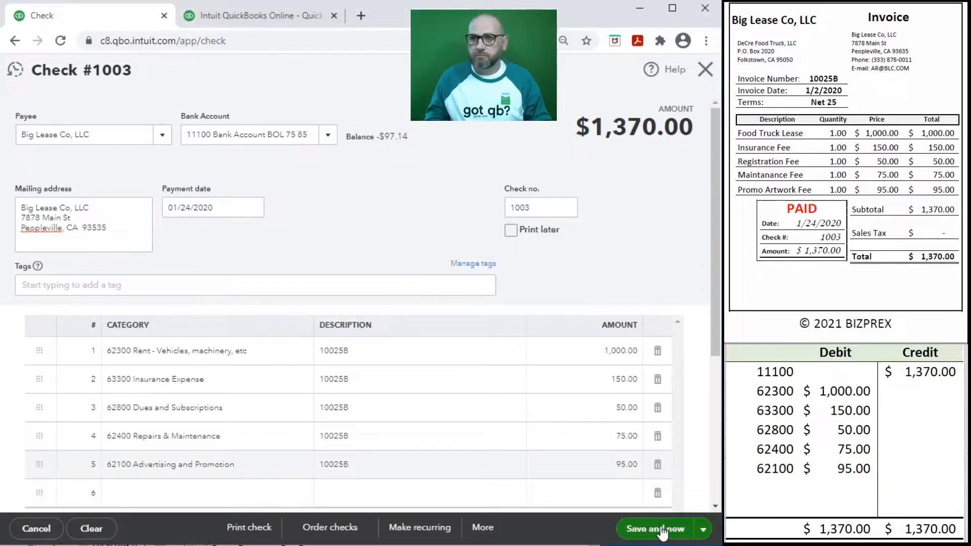
{"action": "left_click_drag", "start_coordinate": [929, 465], "coordinate": [771, 374]}
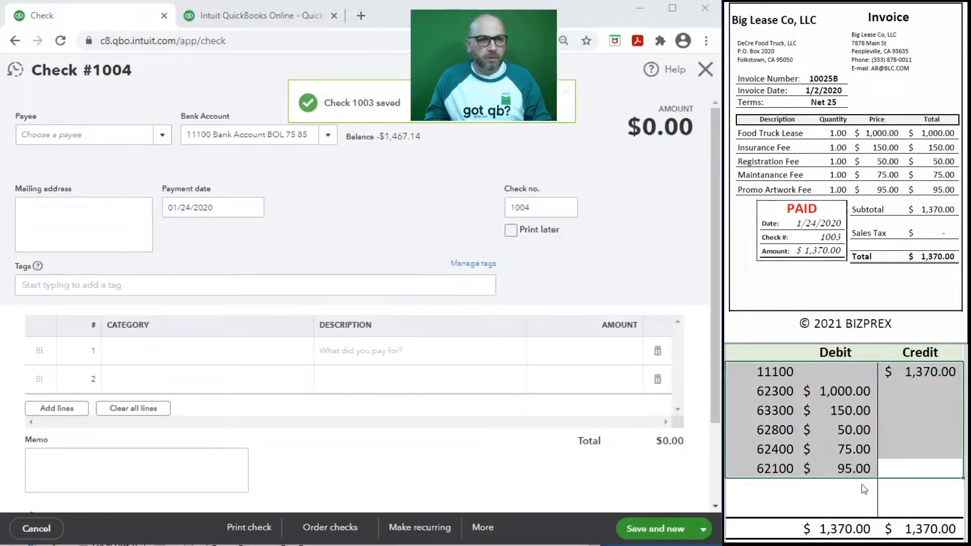
{"action": "key", "text": "Delete"}
Step: Bring up the Utilites 2GO, Inc invoice for the new check
{"action": "scroll", "coordinate": [819, 203], "scroll_direction": "down", "scroll_amount": 5}
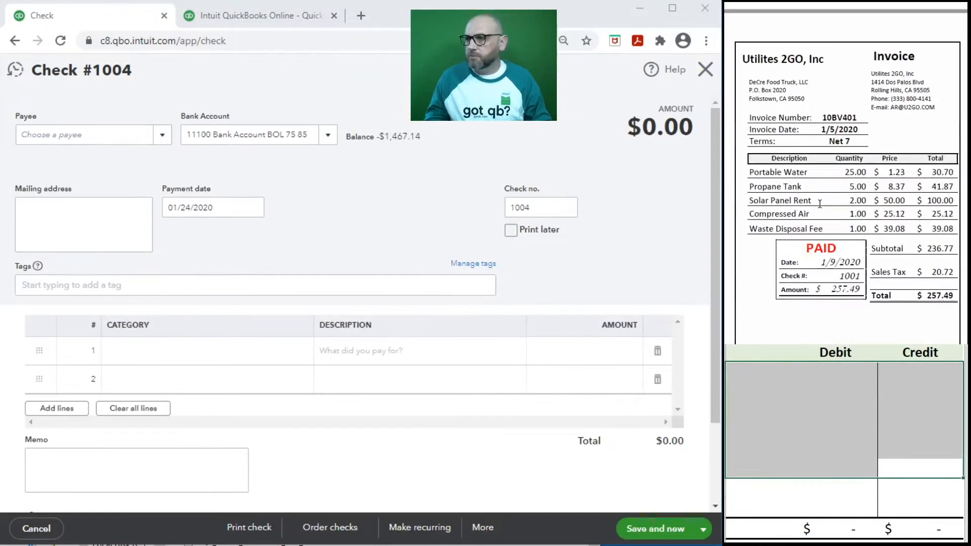
{"action": "scroll", "coordinate": [820, 204], "scroll_direction": "up", "scroll_amount": 2}
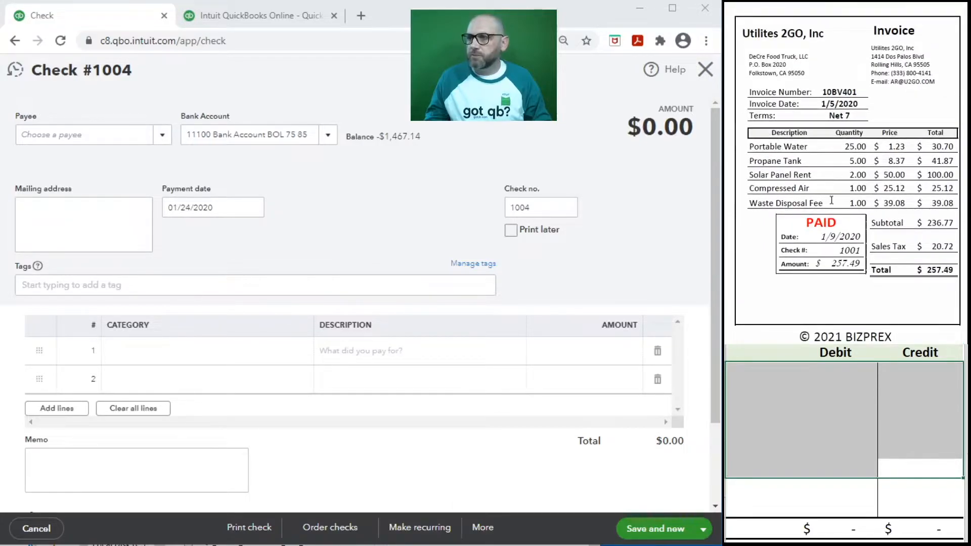
Step: Set the check's payee to Utilities 2GO, Inc, the payment date to 01/09/2020 and the check number to 1001
{"action": "left_click", "coordinate": [64, 132]}
{"action": "type", "text": "ut"}
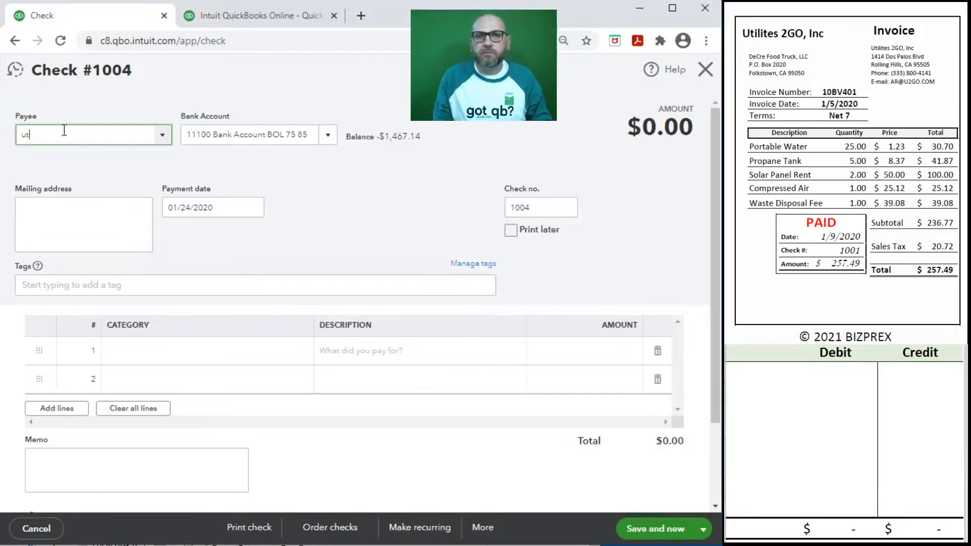
{"action": "key", "text": "Tab"}
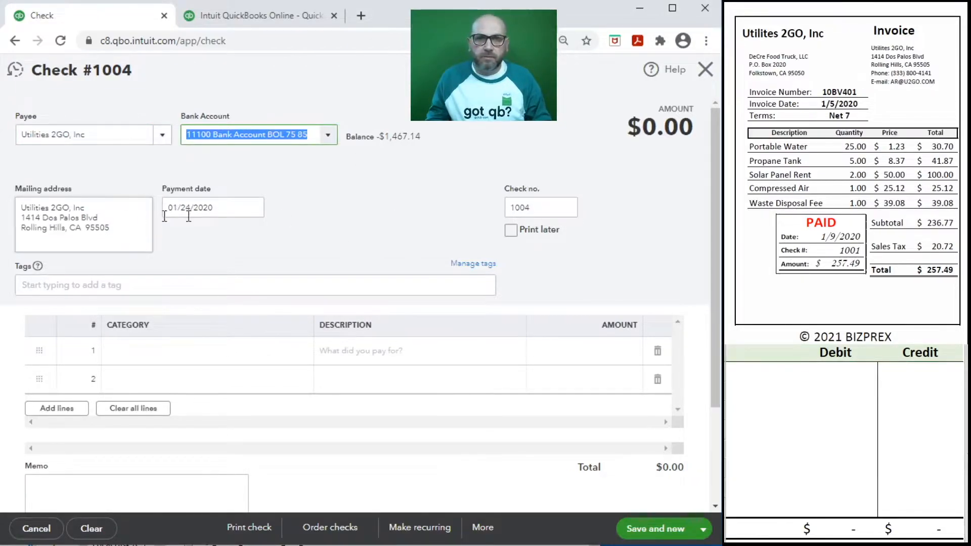
{"action": "left_click", "coordinate": [223, 208]}
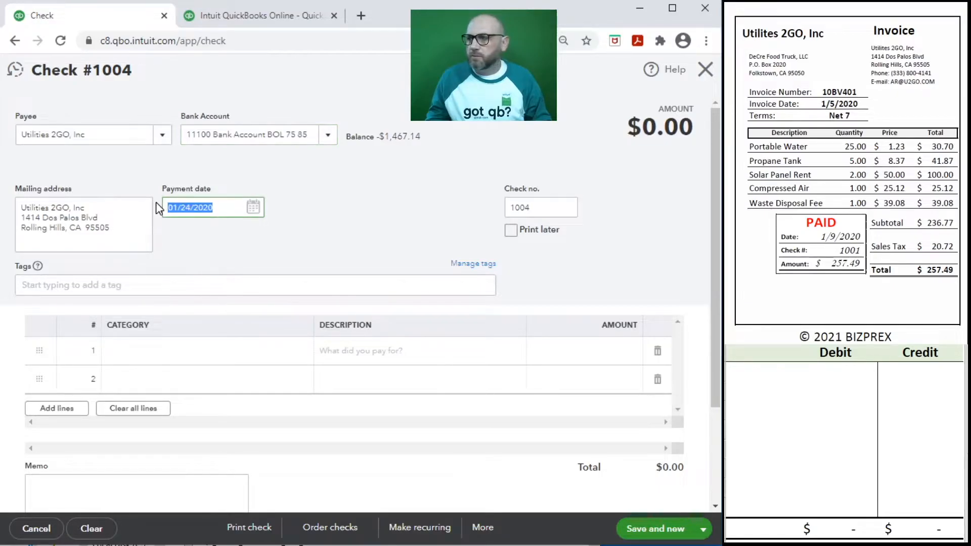
{"action": "type", "text": "1/9/"}
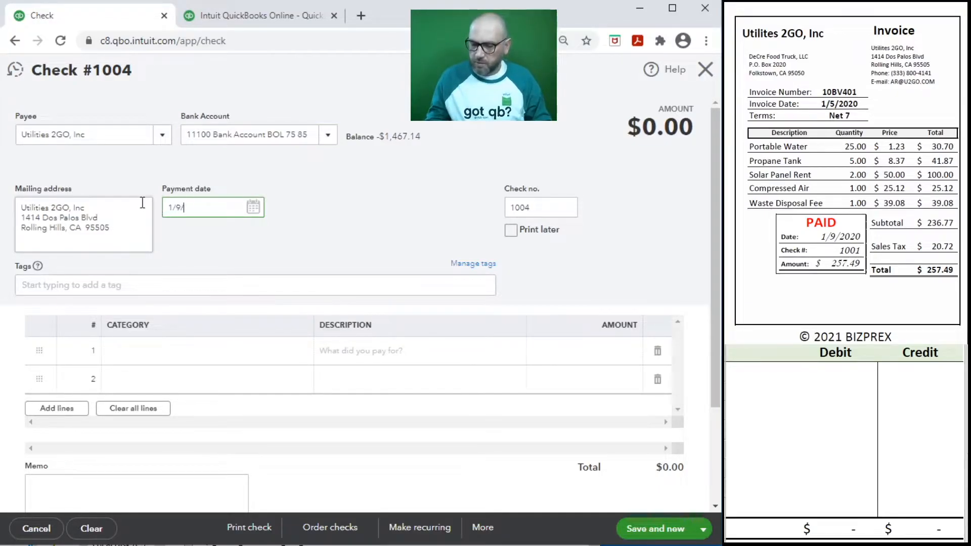
{"action": "key", "text": "Tab"}
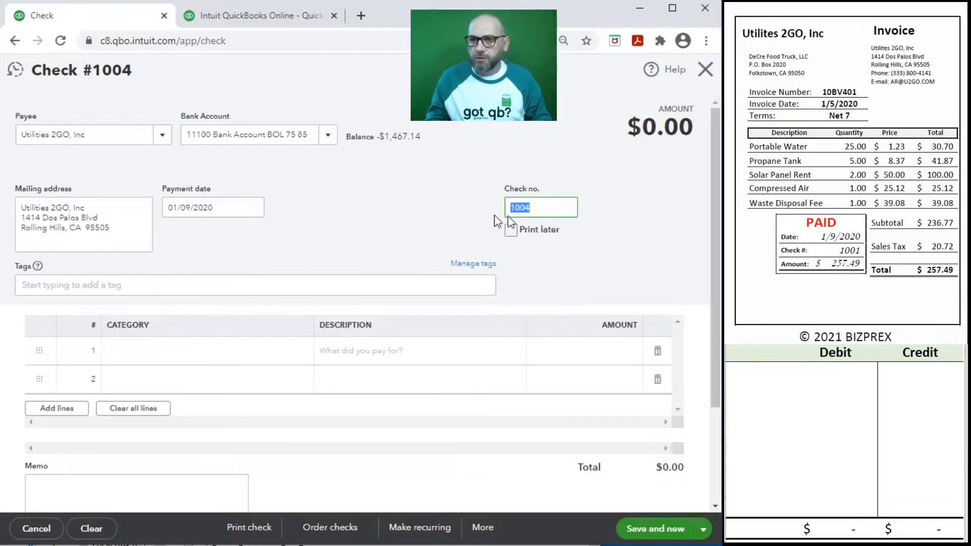
{"action": "type", "text": "1"}
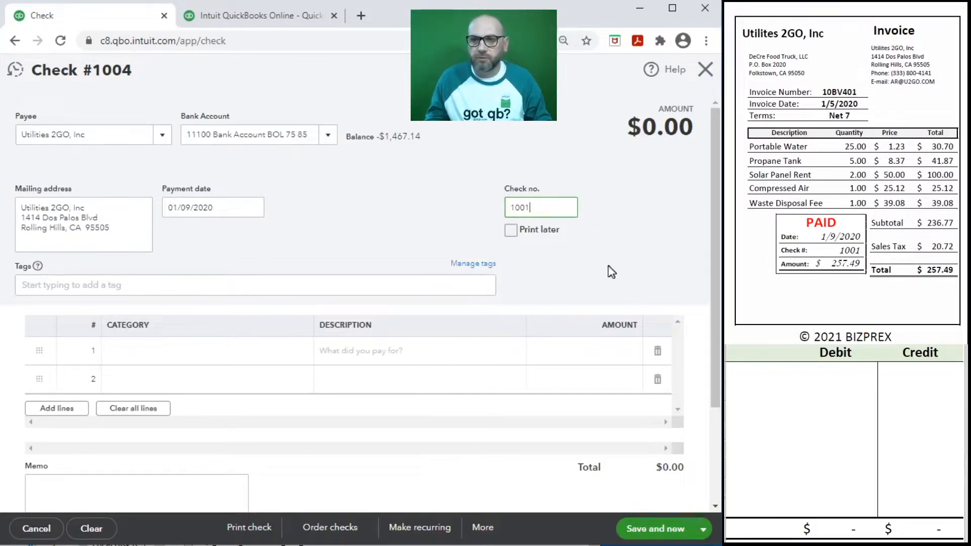
Step: Fill the check's first line with category 63100 Utilities, description 10BV401 and amount 257.49
{"action": "left_click", "coordinate": [153, 349]}
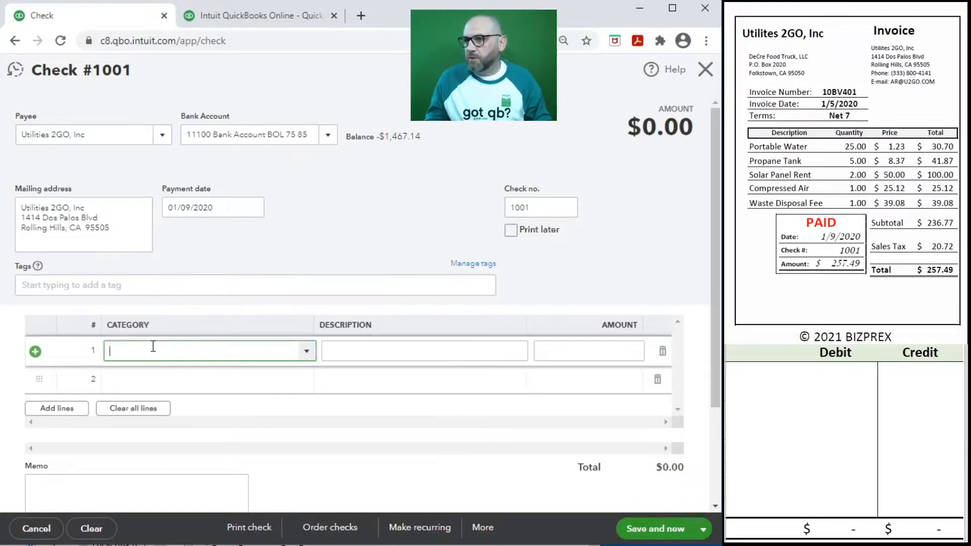
{"action": "type", "text": "ut"}
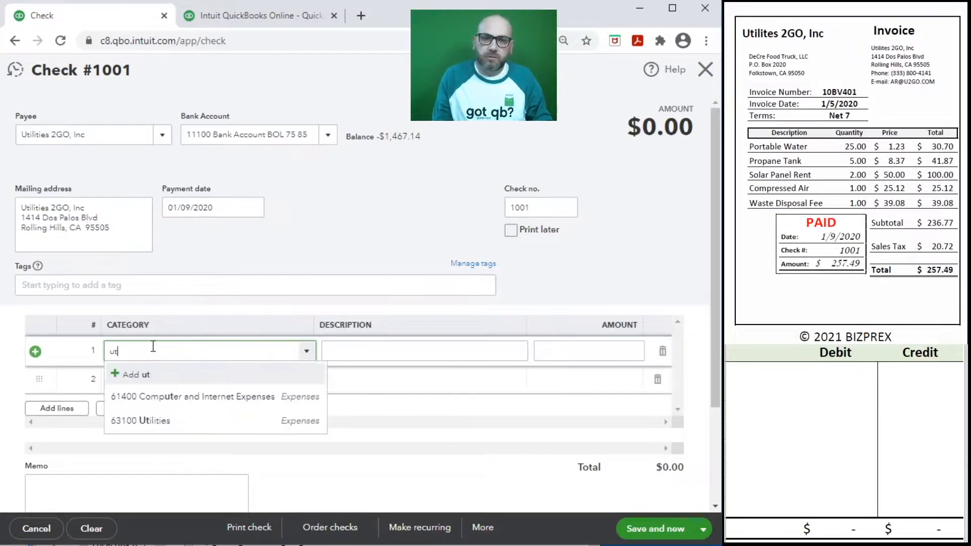
{"action": "left_click", "coordinate": [207, 421]}
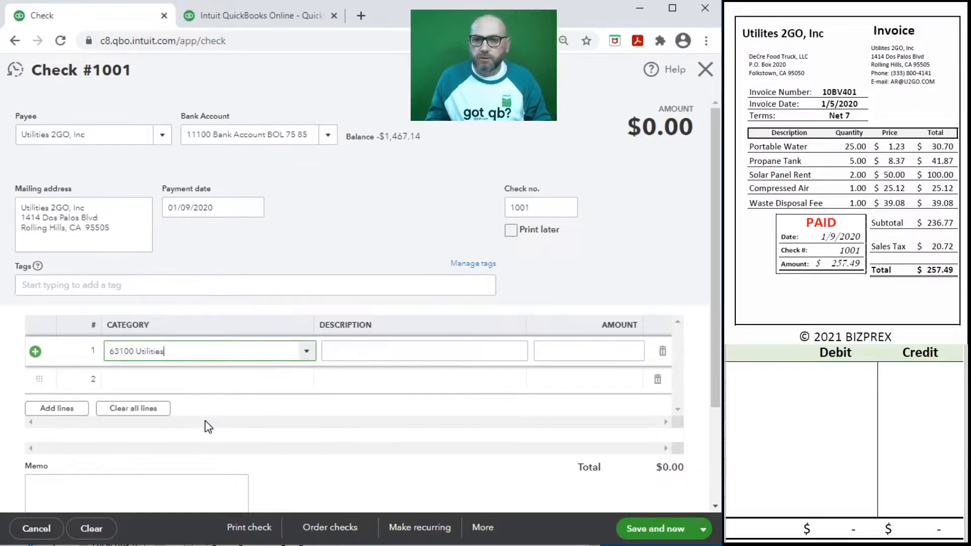
{"action": "left_click", "coordinate": [372, 352]}
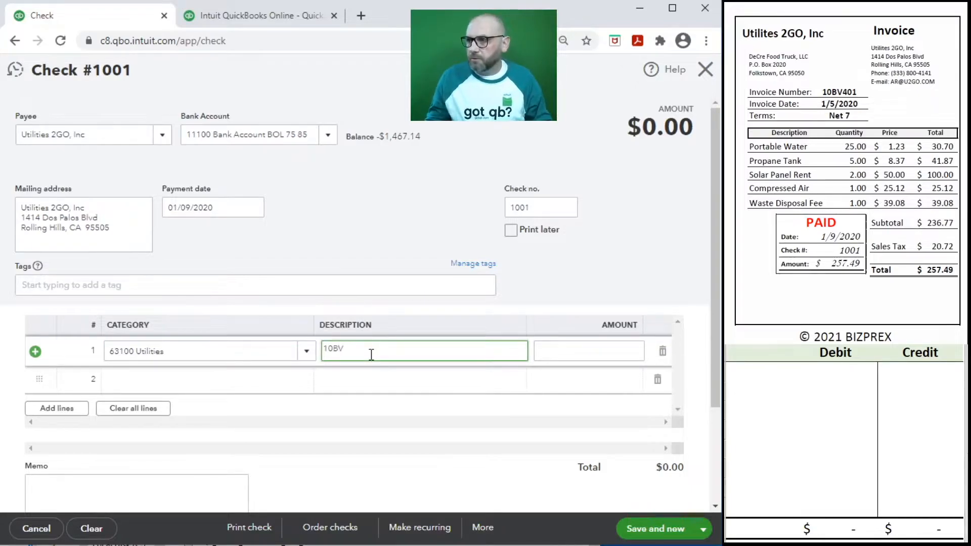
{"action": "key", "text": "Tab"}
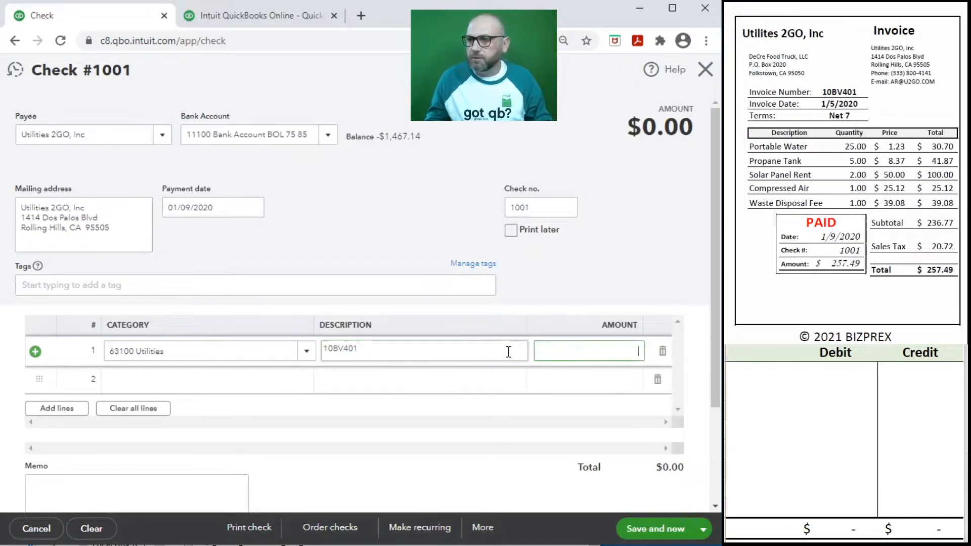
{"action": "type", "text": "257.49"}
{"action": "key", "text": "Tab"}
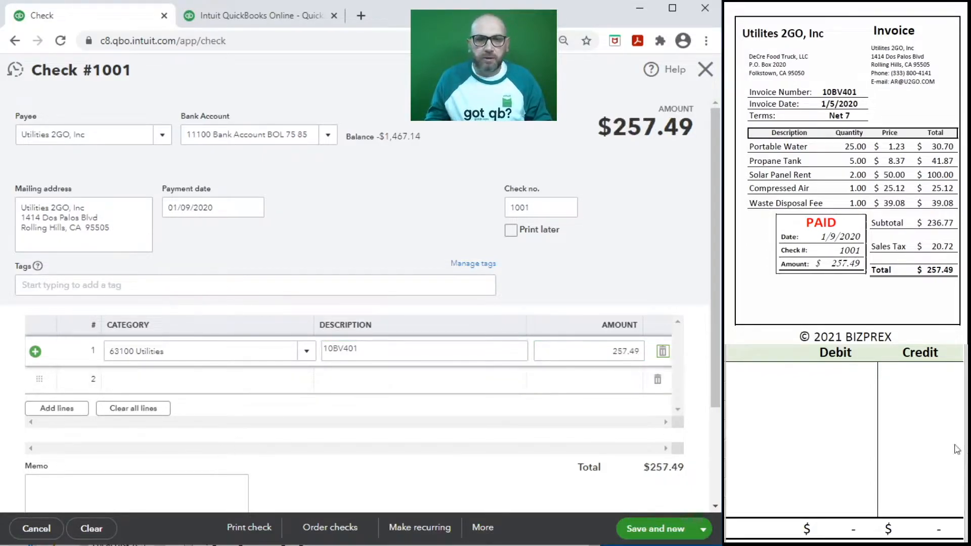
Step: Add a credit entry of 257.49 for account 11100 to the debit/credit sheet
{"action": "left_click", "coordinate": [771, 387]}
{"action": "left_click", "coordinate": [769, 372]}
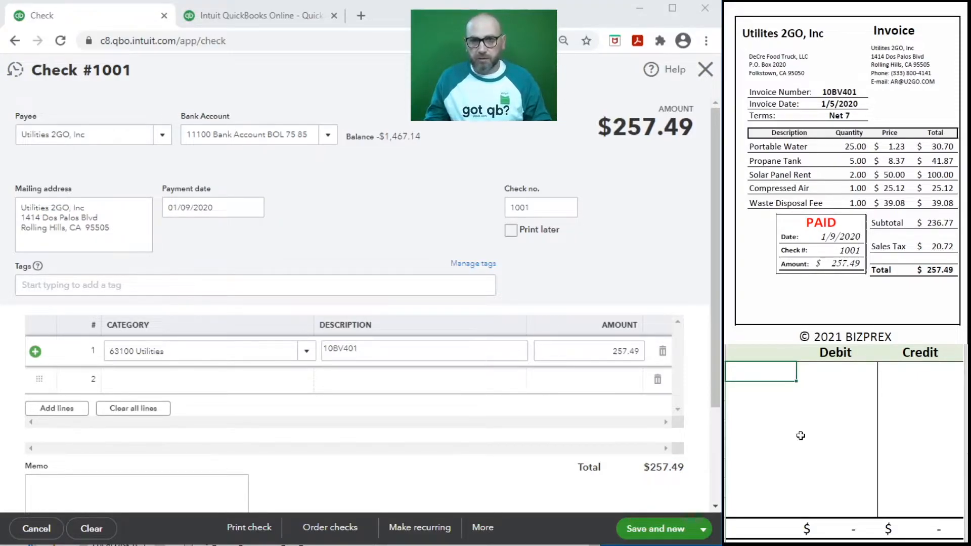
{"action": "type", "text": "1100"}
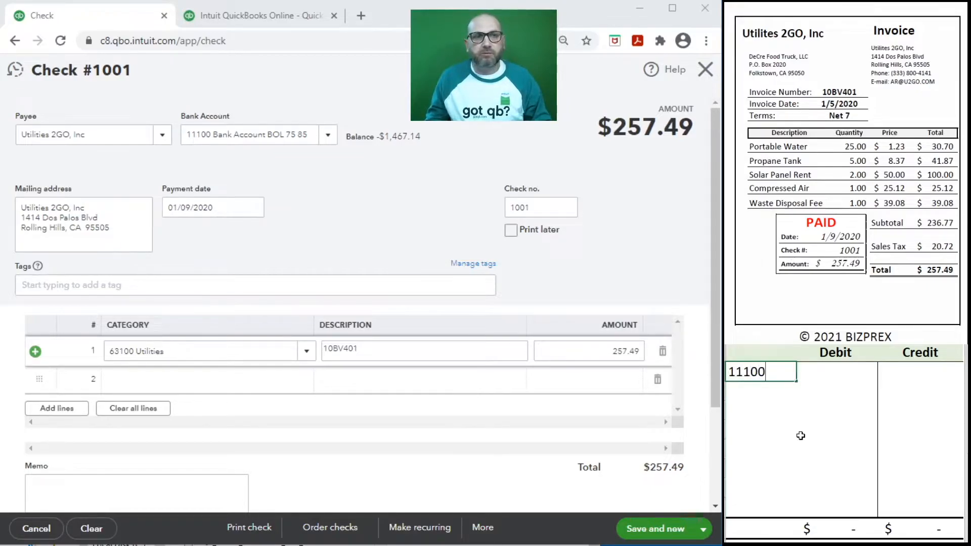
{"action": "key", "text": "Tab"}
{"action": "key", "text": "Tab"}
{"action": "type", "text": "257.49"}
{"action": "key", "text": "Return"}
Step: Add a debit entry of 257.49 for account 63100 to the debit/credit sheet
{"action": "left_click", "coordinate": [768, 394]}
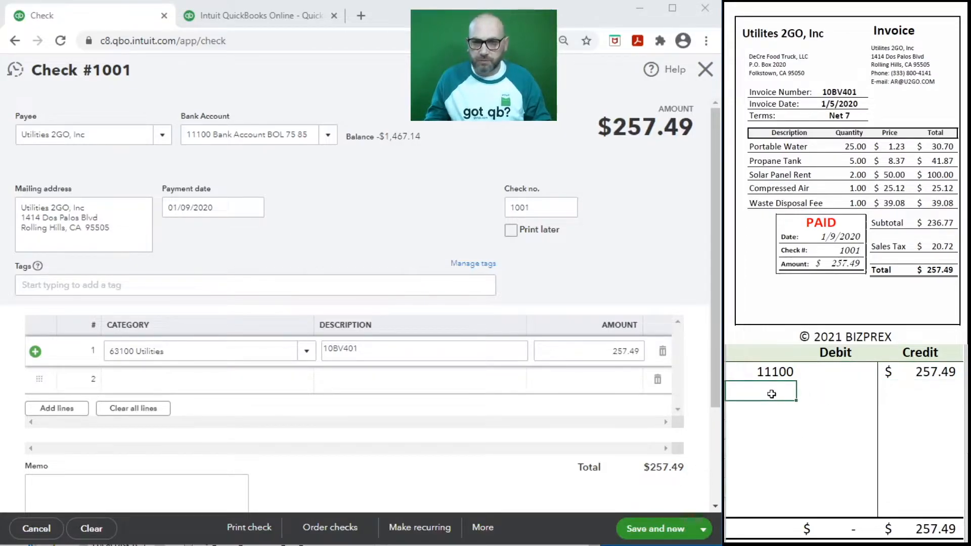
{"action": "type", "text": "63100"}
{"action": "key", "text": "Tab"}
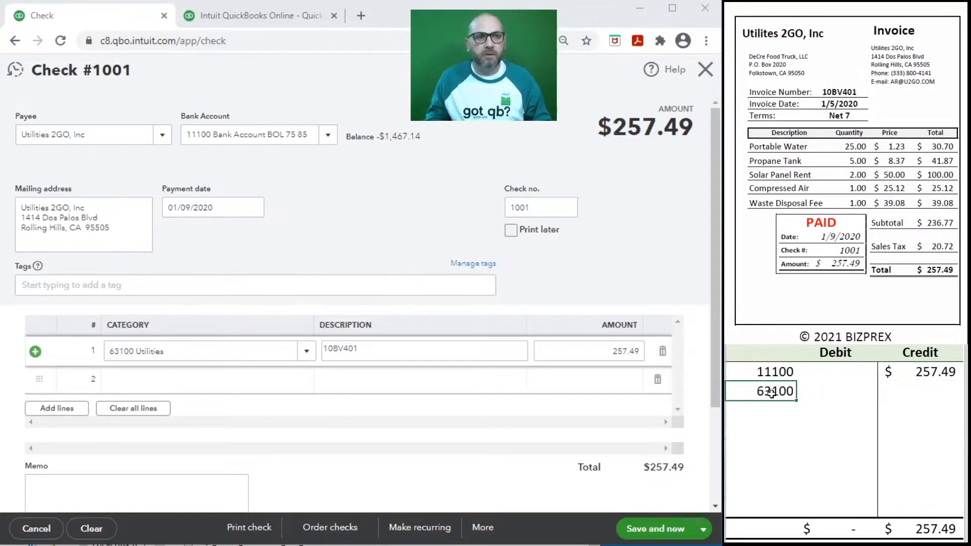
{"action": "type", "text": "257.49"}
{"action": "key", "text": "Return"}
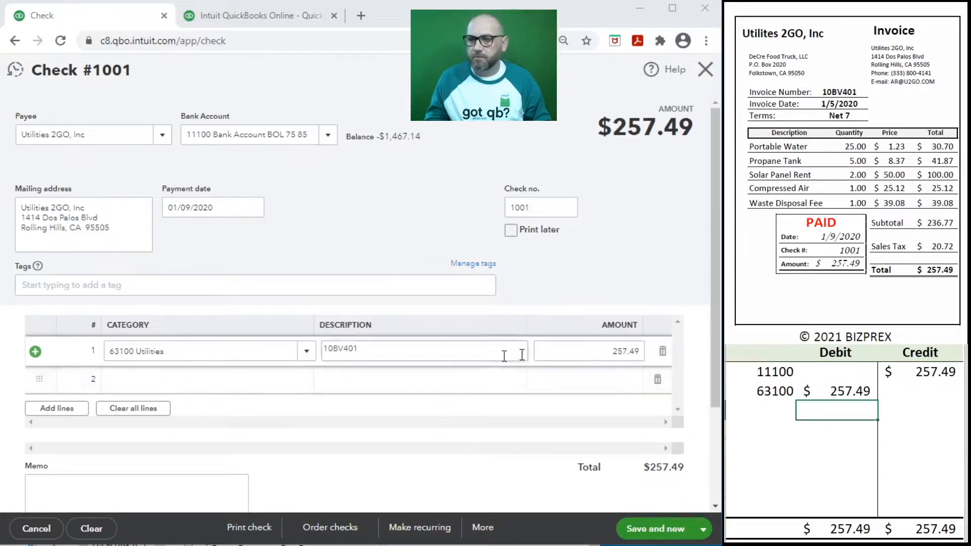
Step: Save the Utilities 2GO, Inc check and close the check form
{"action": "scroll", "coordinate": [768, 216], "scroll_direction": "down", "scroll_amount": 1}
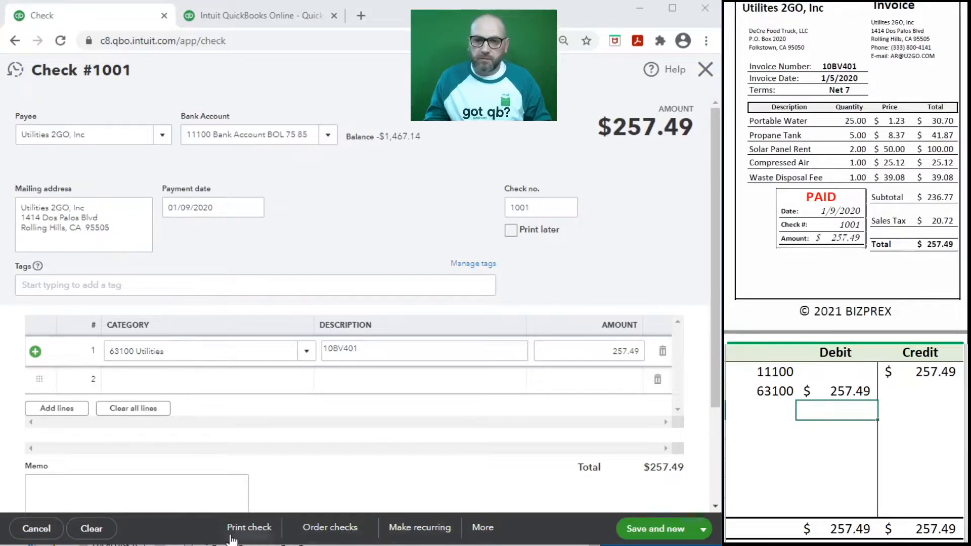
{"action": "left_click", "coordinate": [482, 527]}
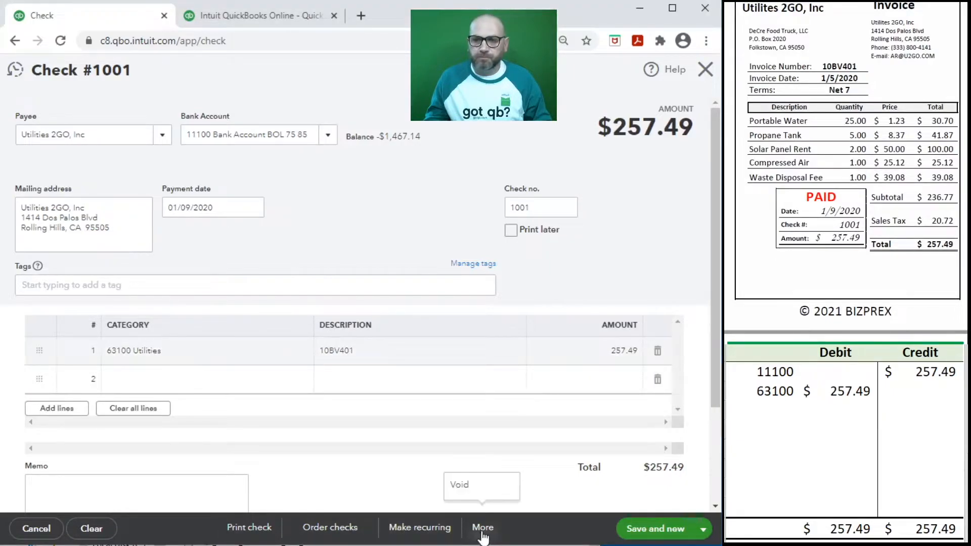
{"action": "left_click", "coordinate": [646, 528]}
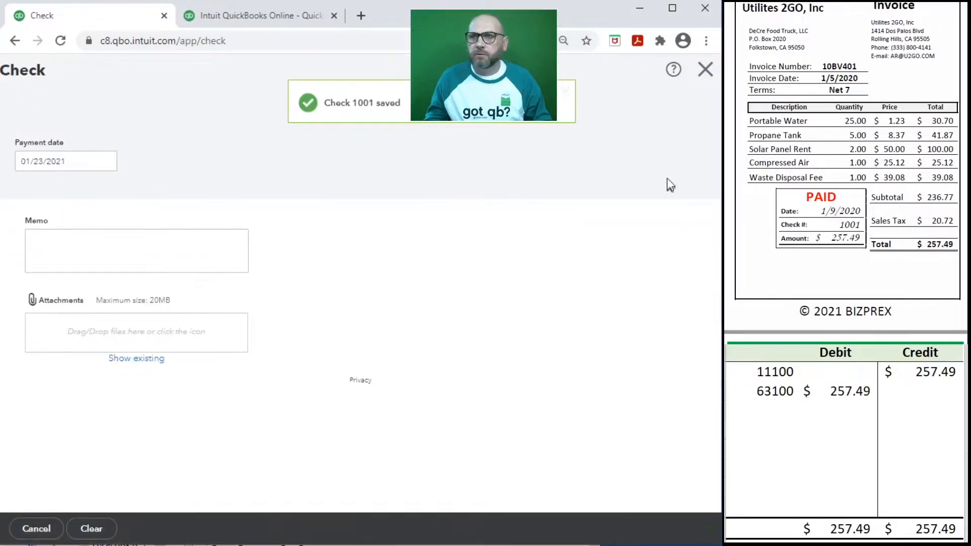
{"action": "left_click", "coordinate": [706, 74]}
Step: Clear the entries from the debit/credit sheet and bring up the Gas Station on Main St sale receipt
{"action": "left_click_drag", "start_coordinate": [890, 391], "coordinate": [778, 378]}
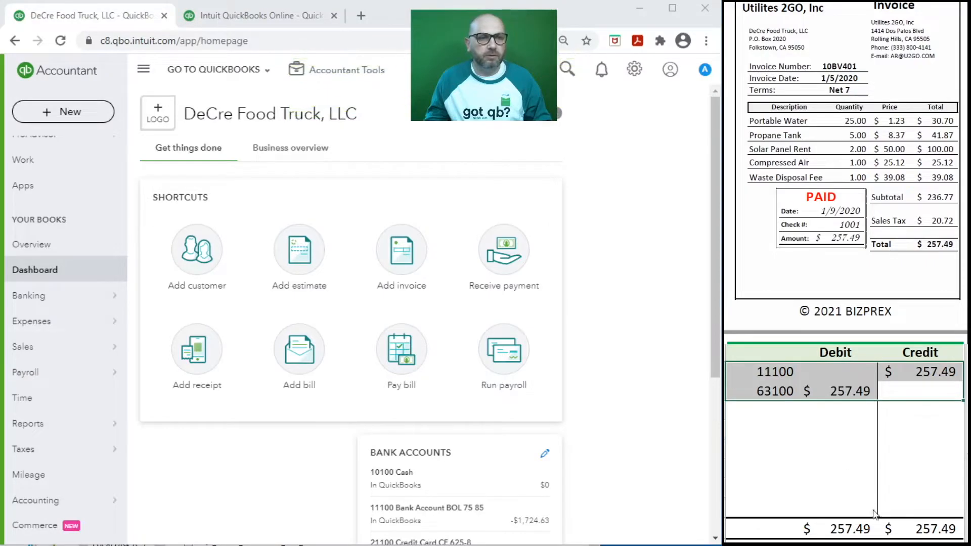
{"action": "key", "text": "Delete"}
{"action": "scroll", "coordinate": [782, 185], "scroll_direction": "down", "scroll_amount": 5}
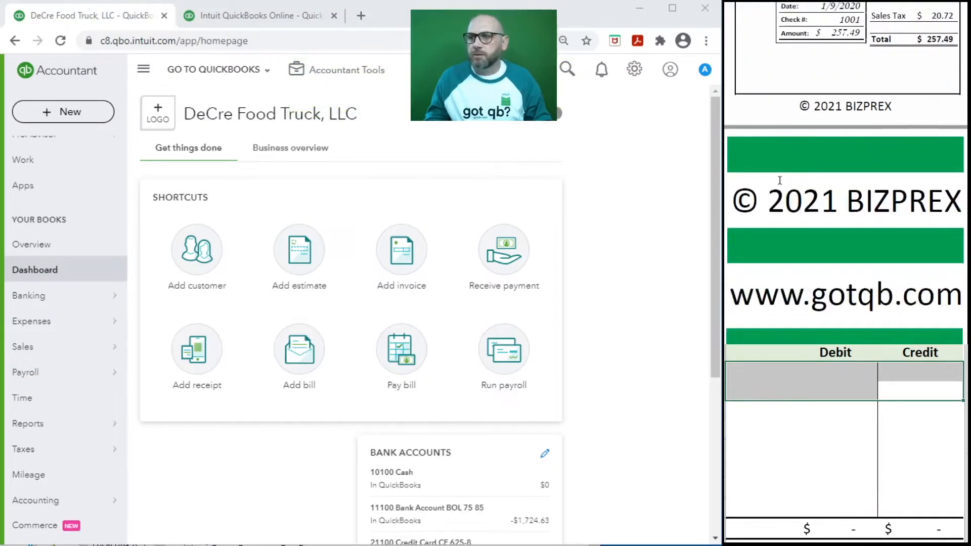
{"action": "scroll", "coordinate": [781, 184], "scroll_direction": "down", "scroll_amount": 3}
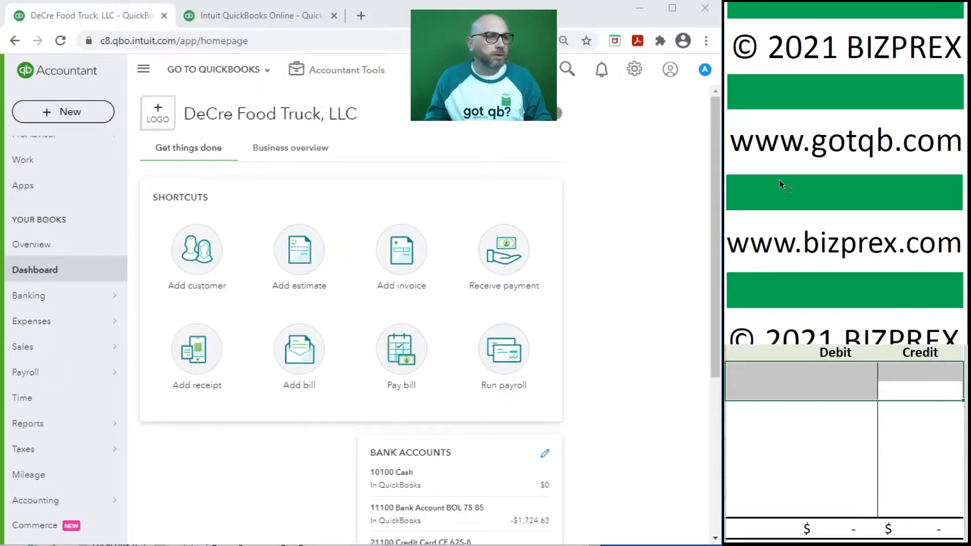
{"action": "scroll", "coordinate": [779, 183], "scroll_direction": "down", "scroll_amount": 1}
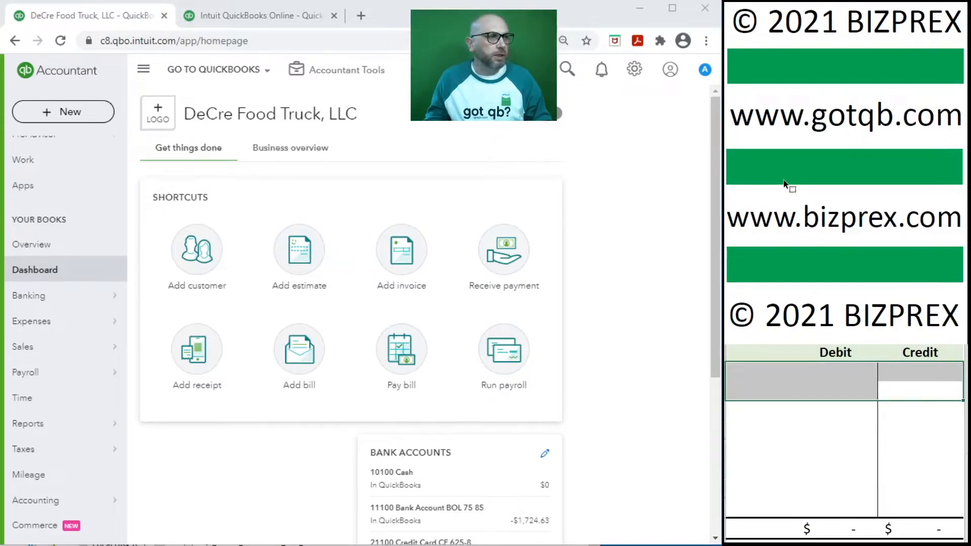
{"action": "scroll", "coordinate": [784, 180], "scroll_direction": "down", "scroll_amount": 15}
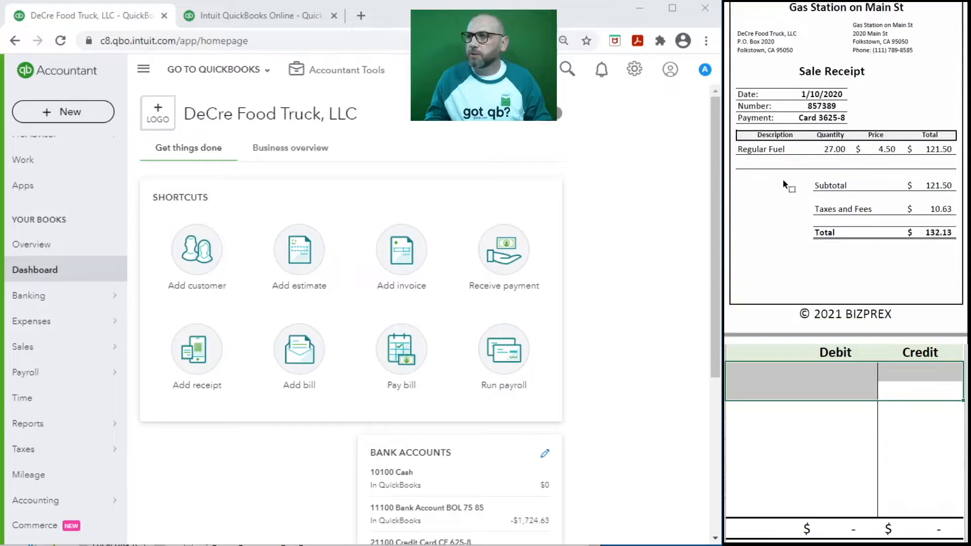
{"action": "scroll", "coordinate": [782, 178], "scroll_direction": "up", "scroll_amount": 1}
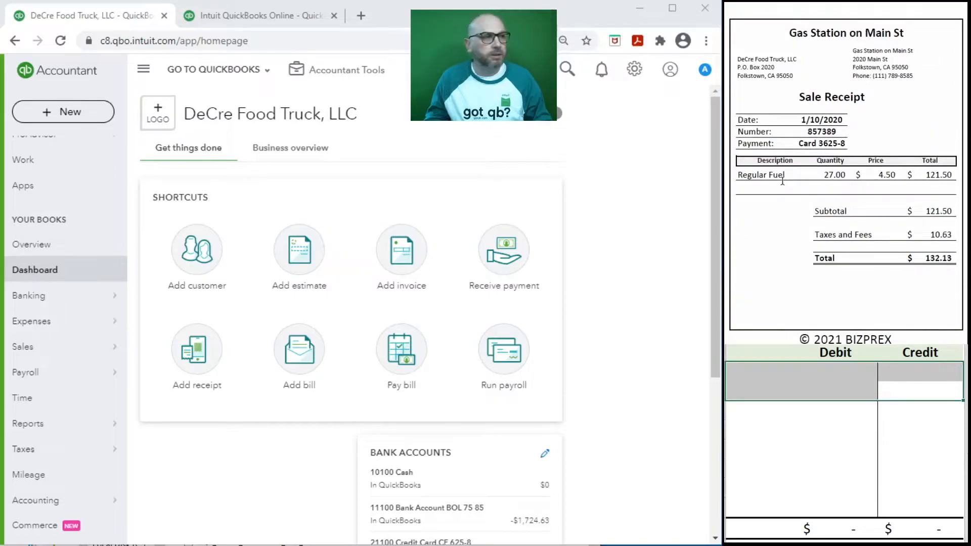
Step: Start a new expense with Gas Station on Main St as payee, keeping 21100 Credit Card CF 625-8 as payment account
{"action": "left_click", "coordinate": [75, 112]}
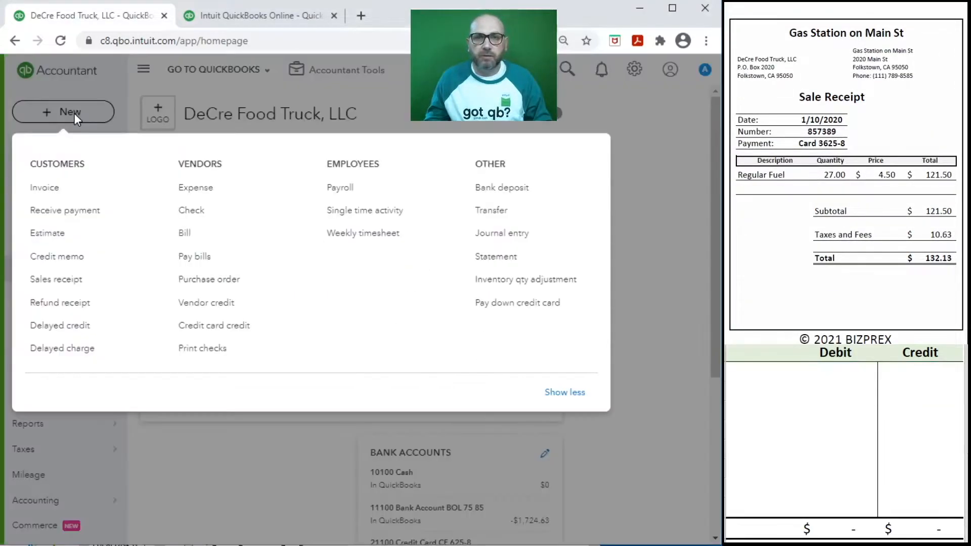
{"action": "left_click", "coordinate": [195, 188]}
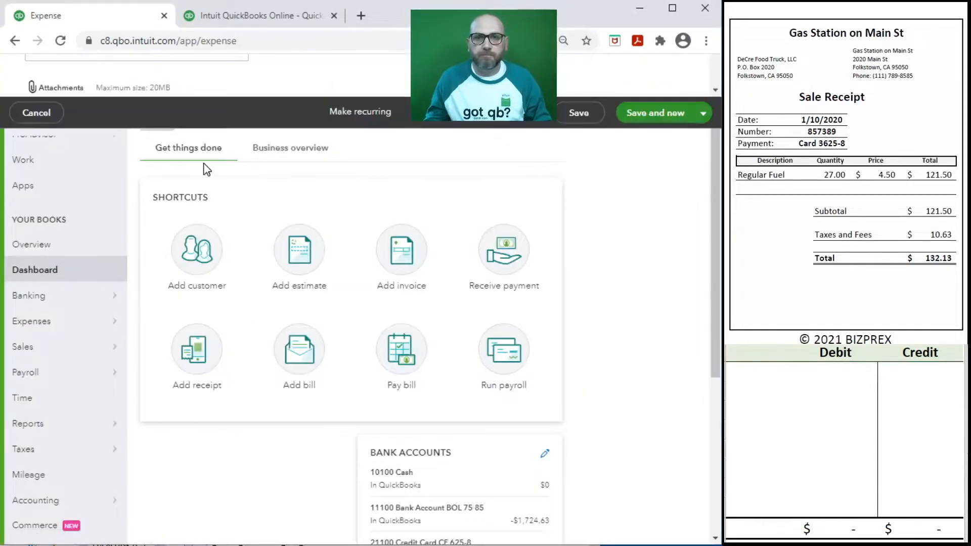
{"action": "type", "text": "gas"}
{"action": "key", "text": "Tab"}
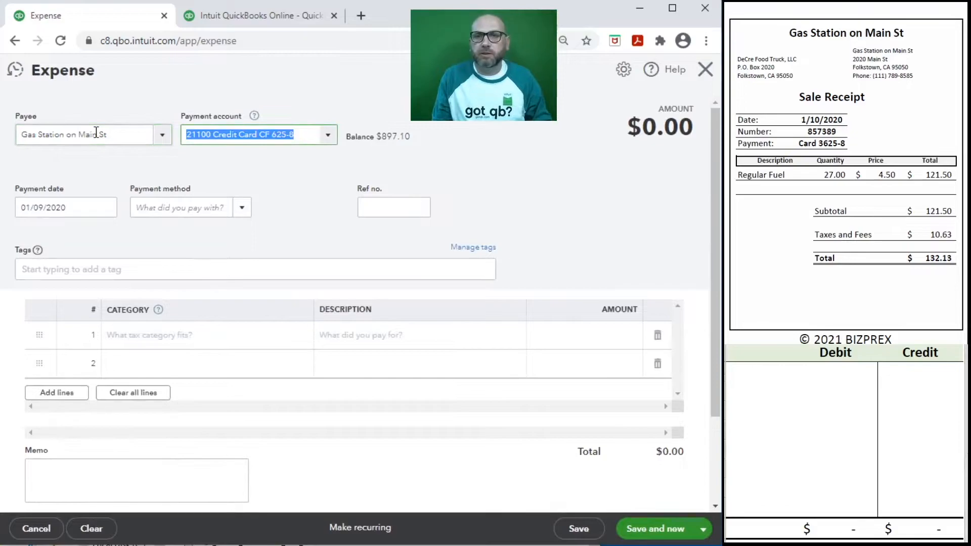
{"action": "key", "text": "Tab"}
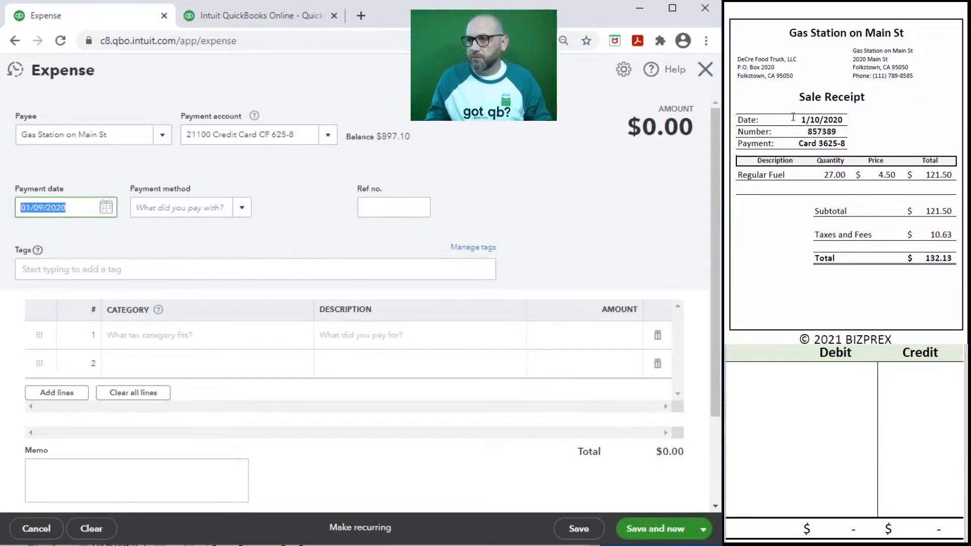
Step: Set the expense's payment date to 01/10/2020, the payment method to Credit Card and the reference number to 857389
{"action": "type", "text": "1"}
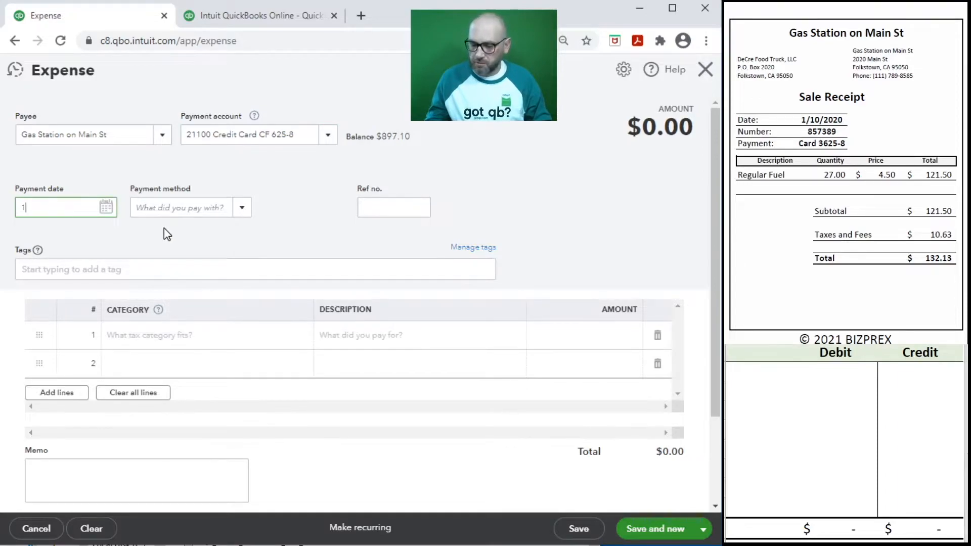
{"action": "type", "text": "/10/2020"}
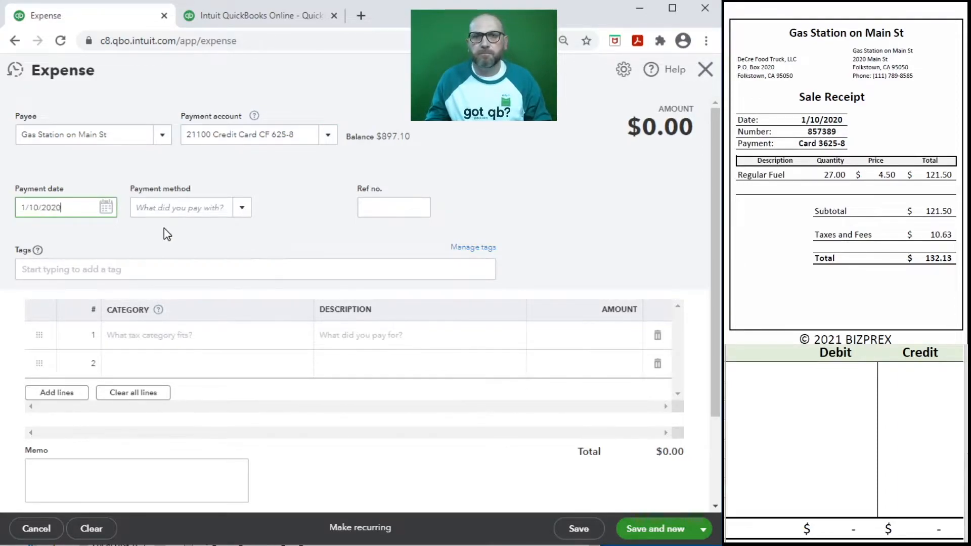
{"action": "key", "text": "Tab"}
{"action": "type", "text": "cr"}
{"action": "key", "text": "Tab"}
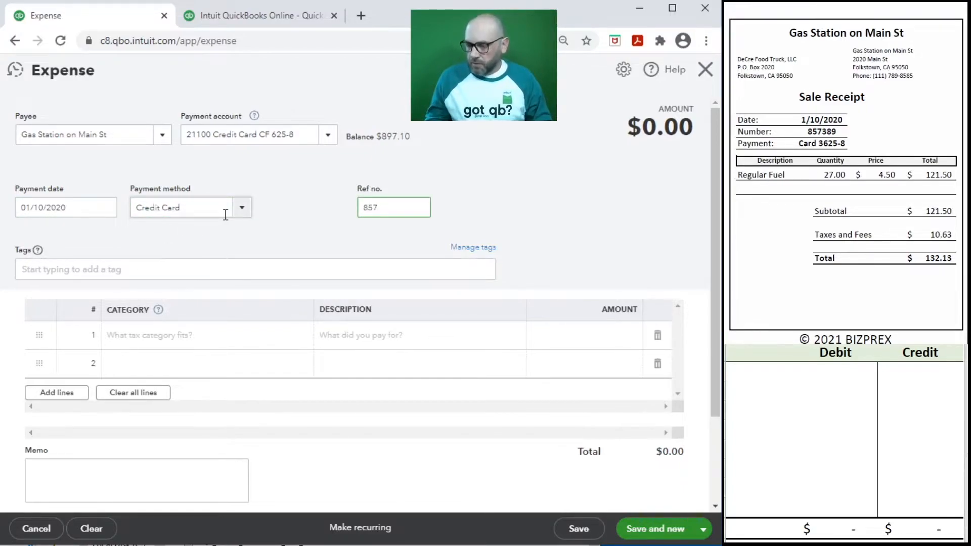
{"action": "key", "text": "Tab"}
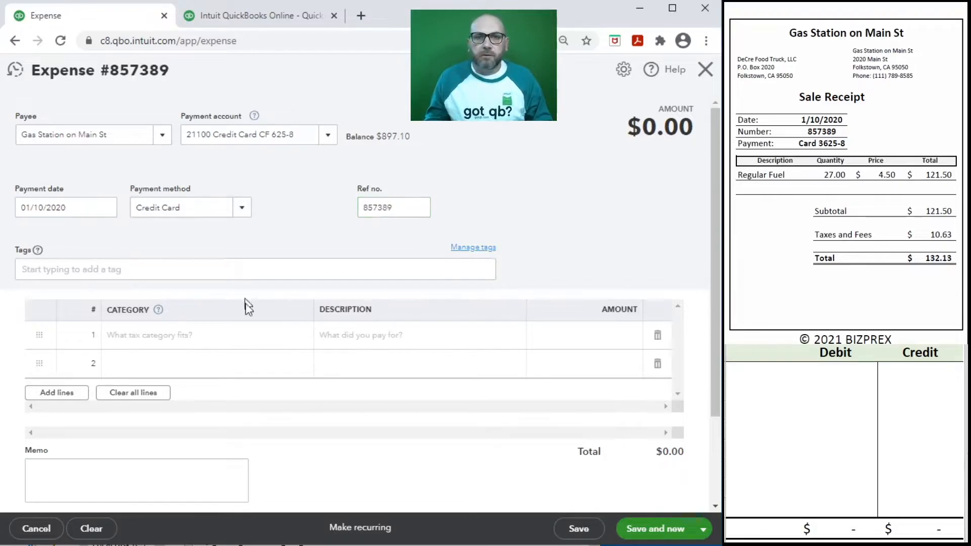
Step: Fill the first expense line with category 63200 Truck Expense - Fuel, the reference number 857389 as description and amount 132.13
{"action": "left_click", "coordinate": [198, 335]}
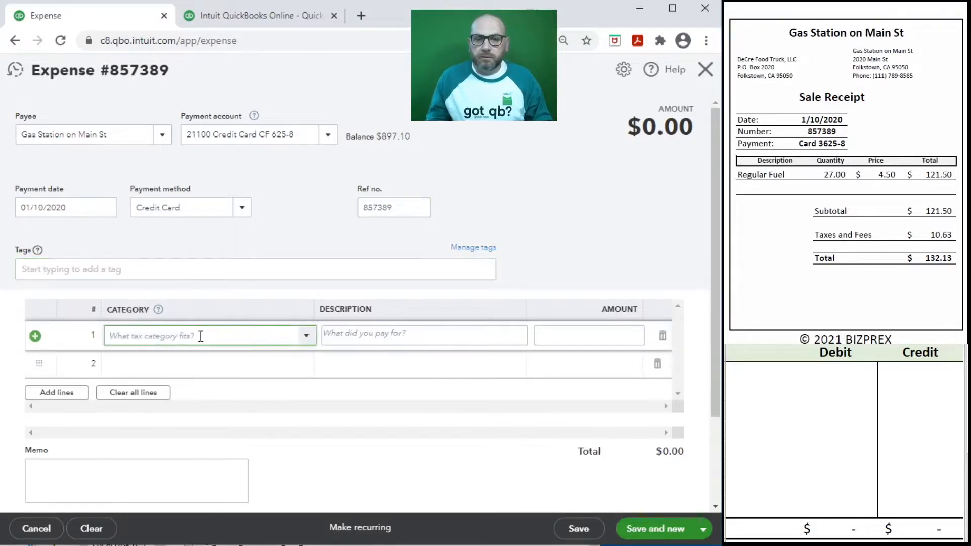
{"action": "type", "text": "fu"}
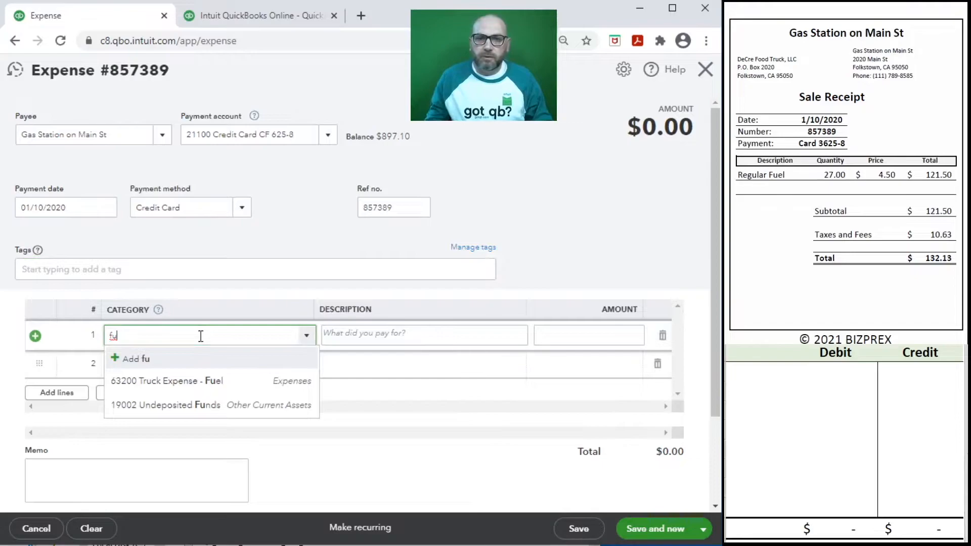
{"action": "left_click", "coordinate": [236, 385]}
{"action": "left_click", "coordinate": [419, 334]}
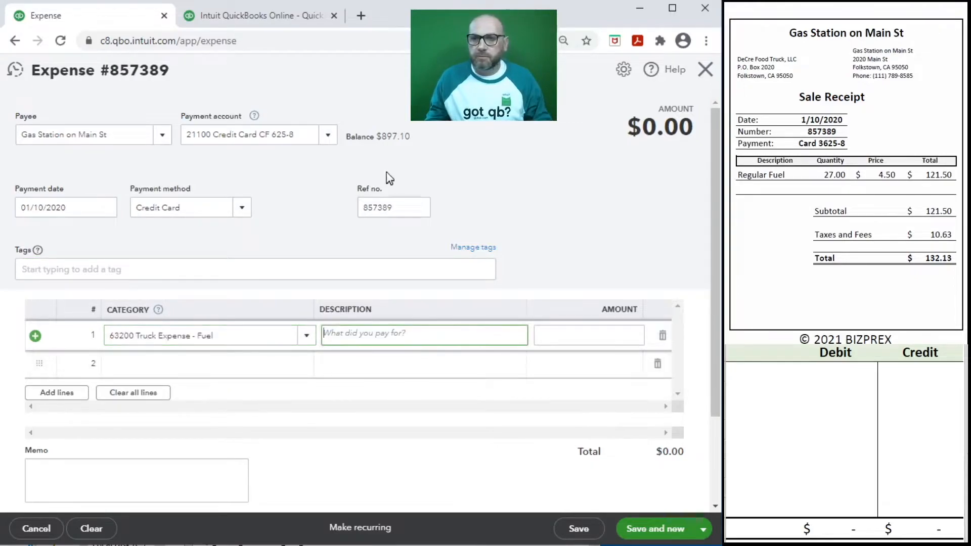
{"action": "left_click", "coordinate": [402, 210]}
{"action": "key", "text": "ctrl+c"}
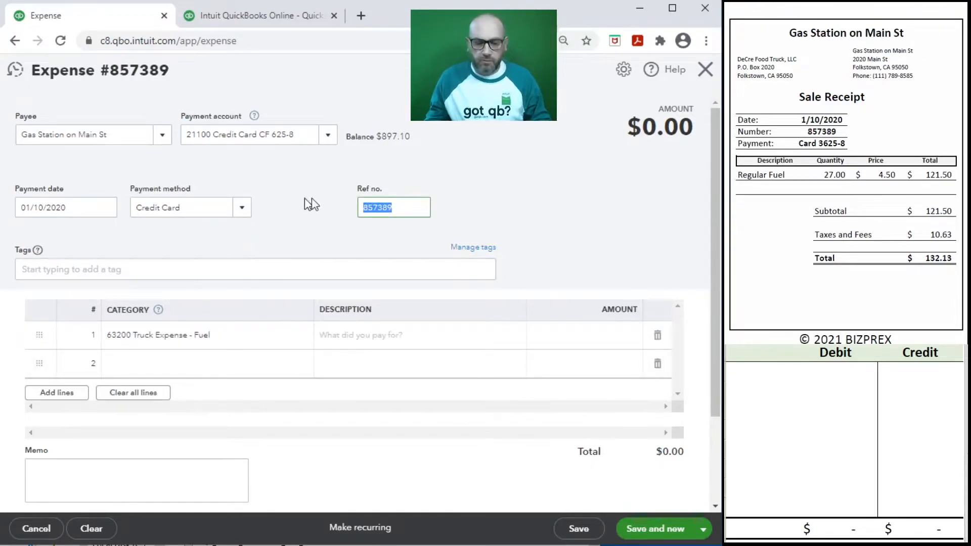
{"action": "left_click", "coordinate": [397, 342]}
{"action": "key", "text": "ctrl+v"}
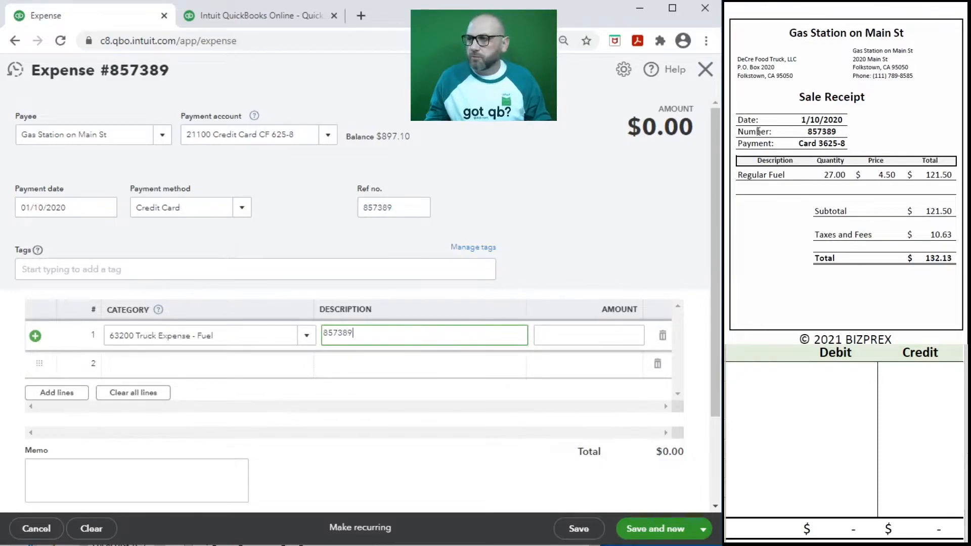
{"action": "left_click", "coordinate": [603, 336]}
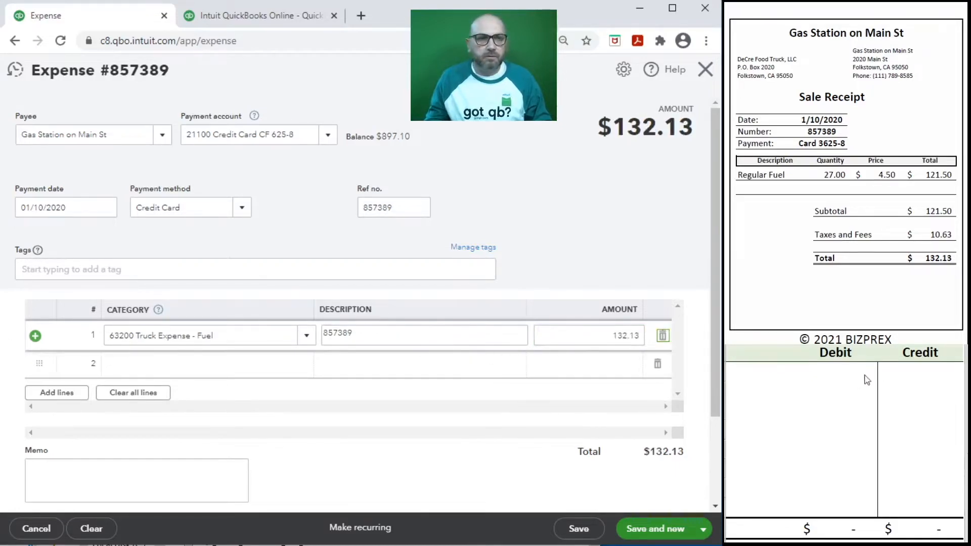
Step: Record a 132.13 debit to account 63200 and a 132.13 credit to account 21100 in the debit/credit sheet
{"action": "left_click", "coordinate": [781, 381]}
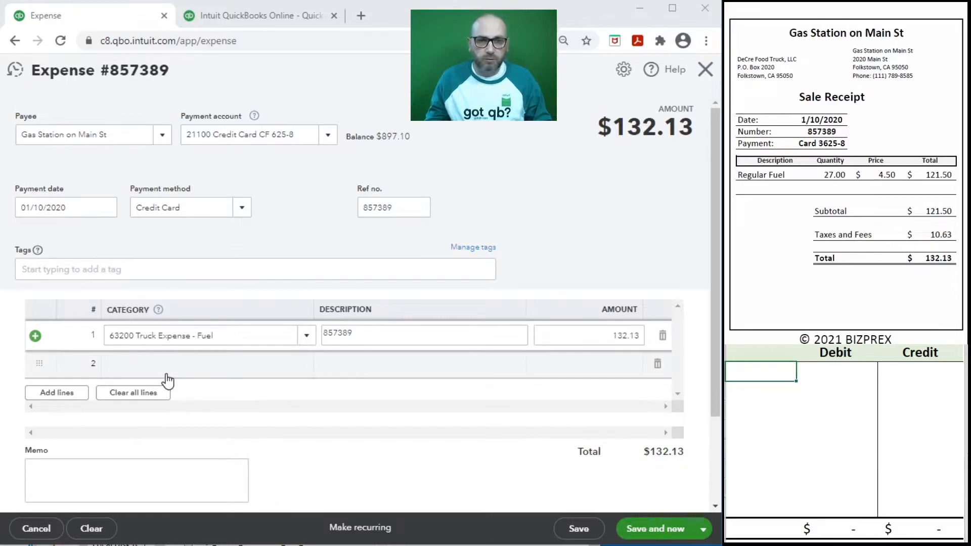
{"action": "type", "text": "632"}
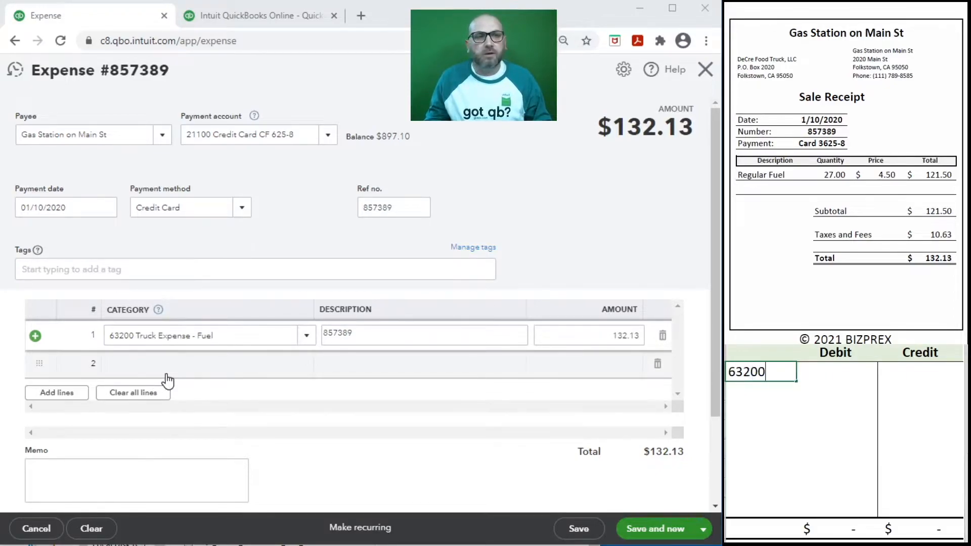
{"action": "type", "text": "00"}
{"action": "key", "text": "Tab"}
{"action": "type", "text": "132.13"}
{"action": "key", "text": "Return"}
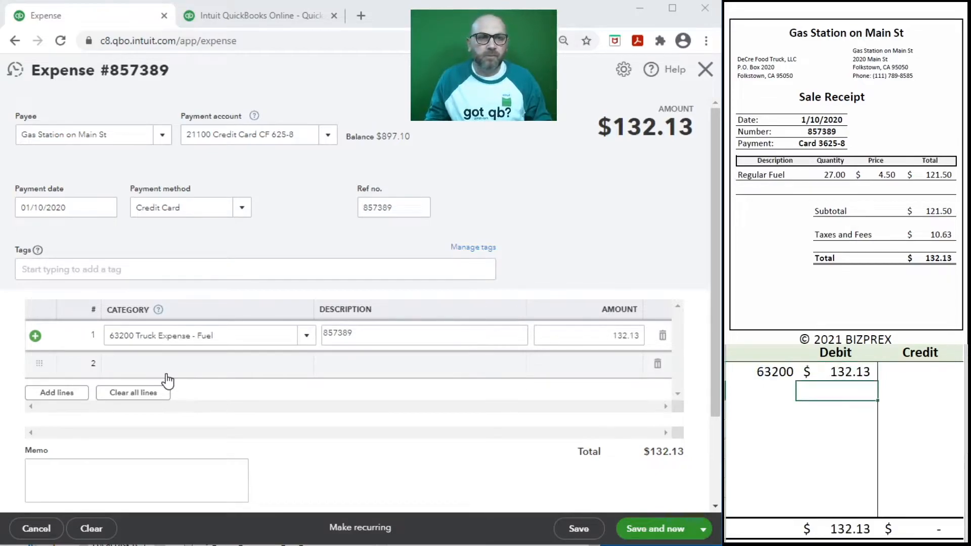
{"action": "left_click", "coordinate": [768, 394]}
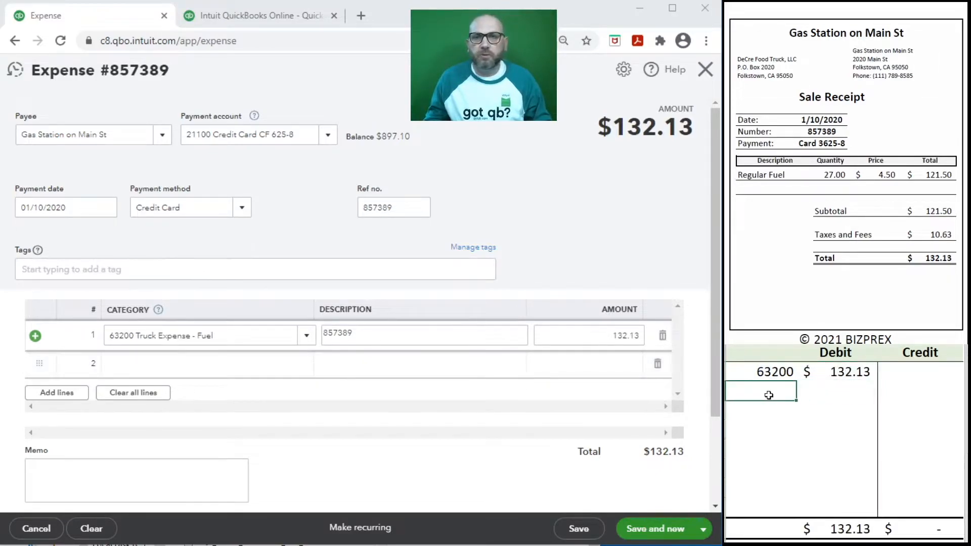
{"action": "type", "text": "21100"}
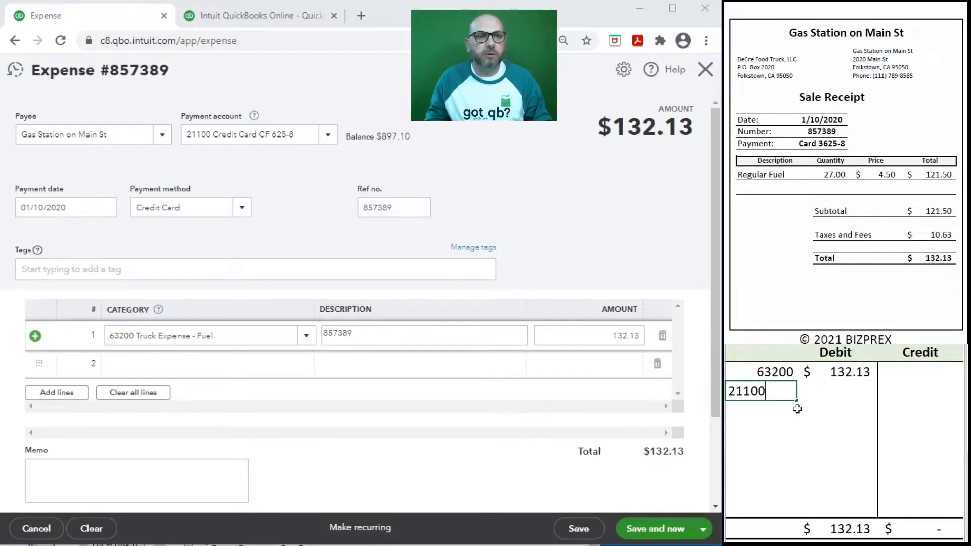
{"action": "key", "text": "Tab"}
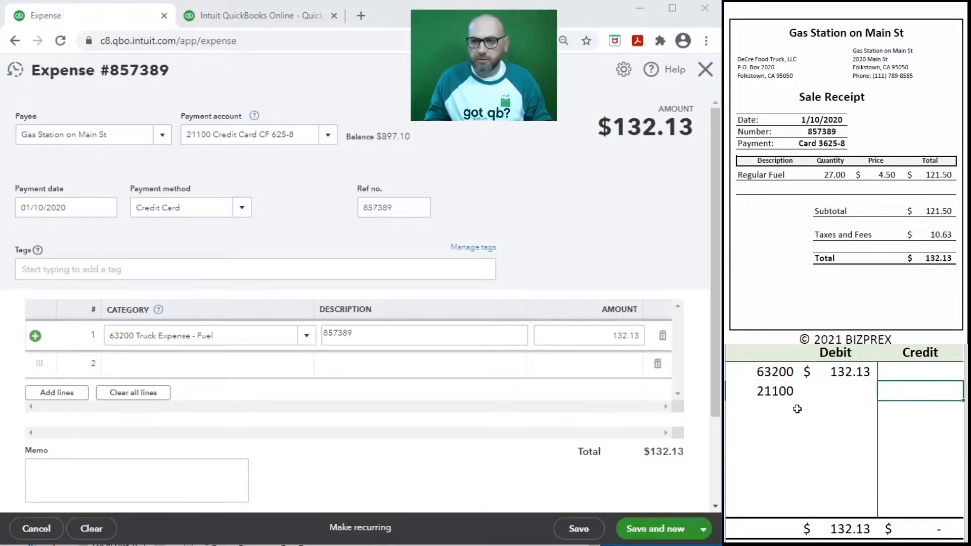
{"action": "type", "text": "132.13"}
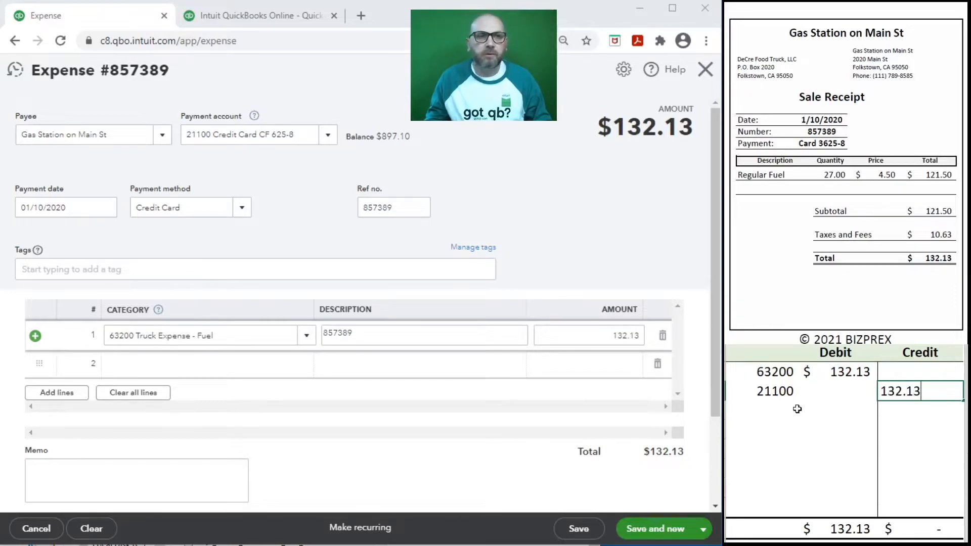
{"action": "key", "text": "Return"}
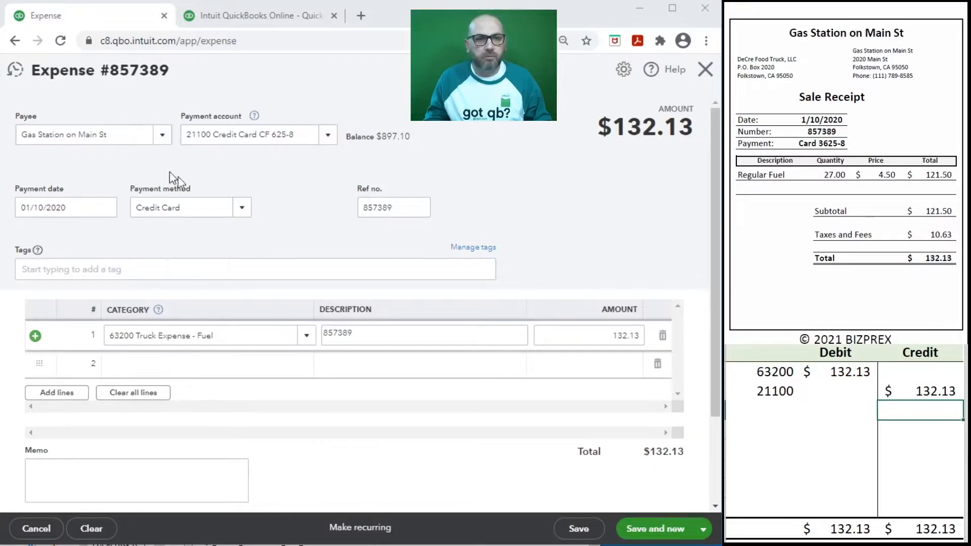
Step: Save expense 857389 with a new blank expense started, and clear its entries from the debit/credit sheet
{"action": "left_click", "coordinate": [644, 529]}
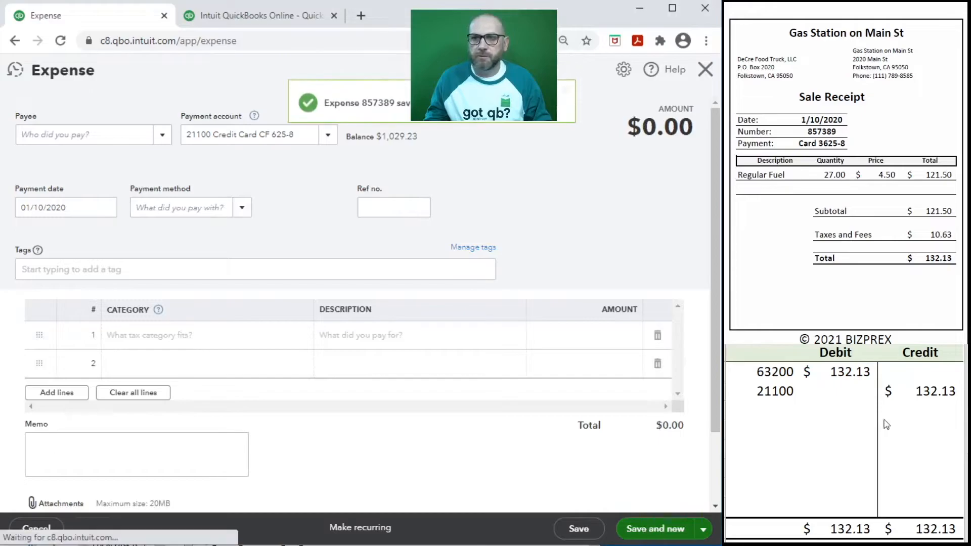
{"action": "left_click_drag", "start_coordinate": [918, 391], "coordinate": [772, 382]}
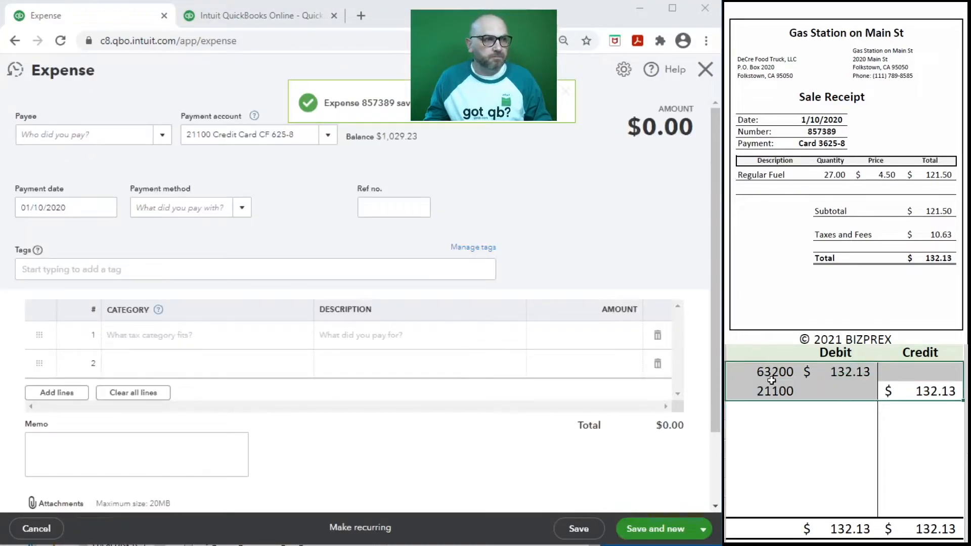
{"action": "key", "text": "Delete"}
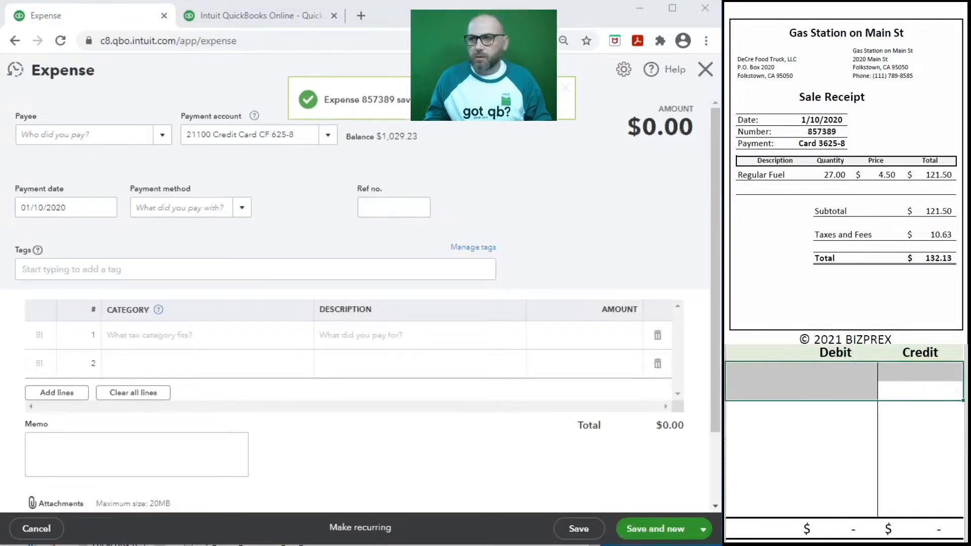
Step: Bring up the 1/25/2020 gas station sale receipt and choose Gas Station on Main St as the new expense's payee
{"action": "scroll", "coordinate": [875, 182], "scroll_direction": "down", "scroll_amount": 6}
{"action": "scroll", "coordinate": [874, 183], "scroll_direction": "down", "scroll_amount": 2}
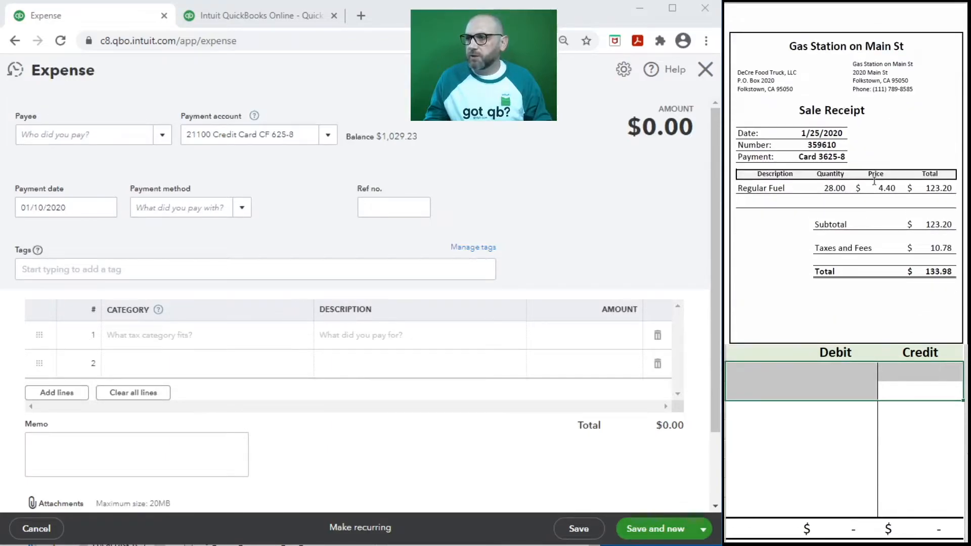
{"action": "left_click", "coordinate": [77, 134]}
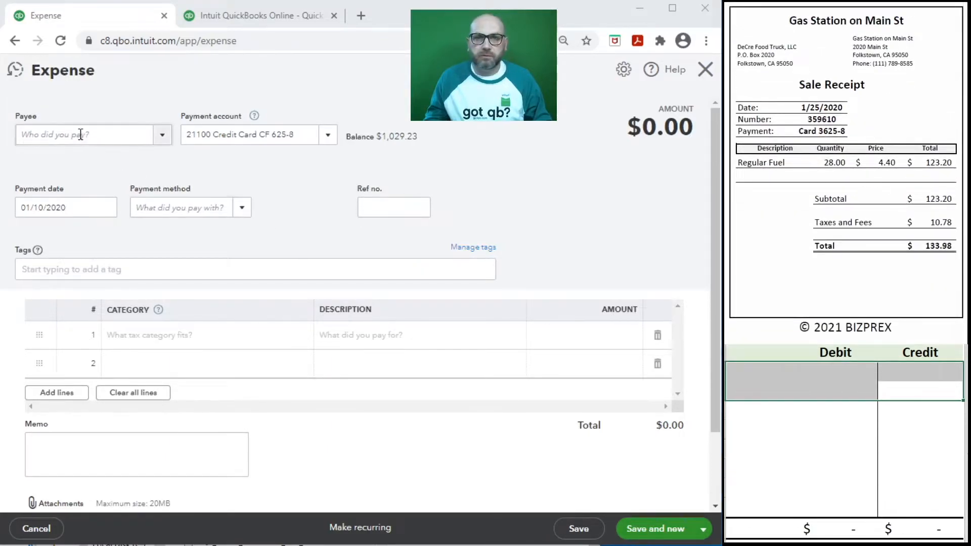
{"action": "type", "text": "gas Station on Main St"}
{"action": "left_click", "coordinate": [73, 177]}
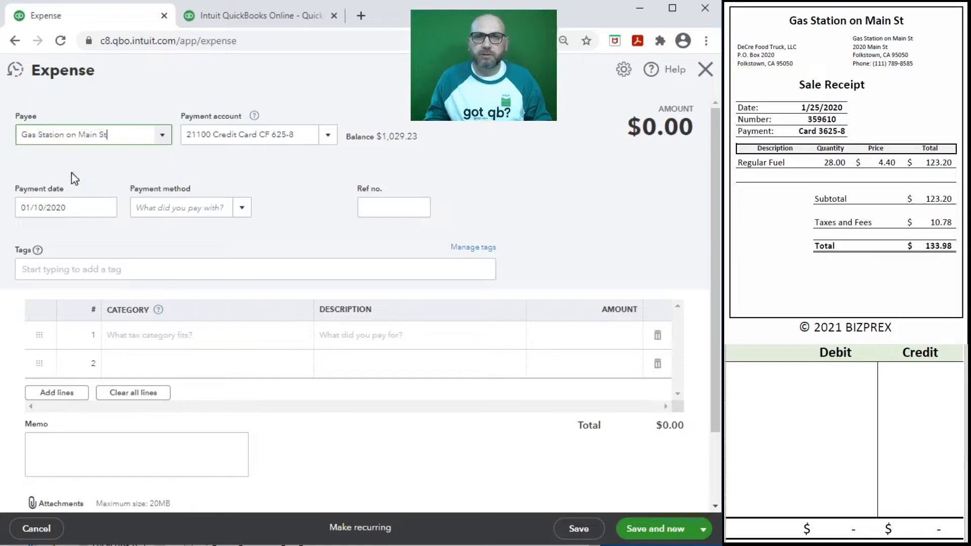
Step: Set the expense's payment date to 01/25/2020, the payment method to Credit Card and the reference number to 359610
{"action": "left_click", "coordinate": [92, 210]}
{"action": "type", "text": "1/"}
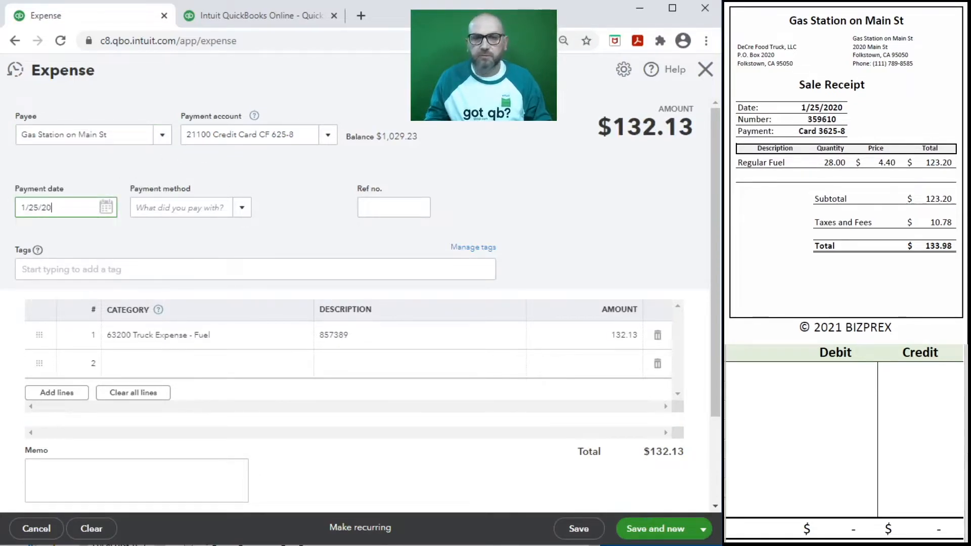
{"action": "key", "text": "Tab"}
{"action": "type", "text": "cre"}
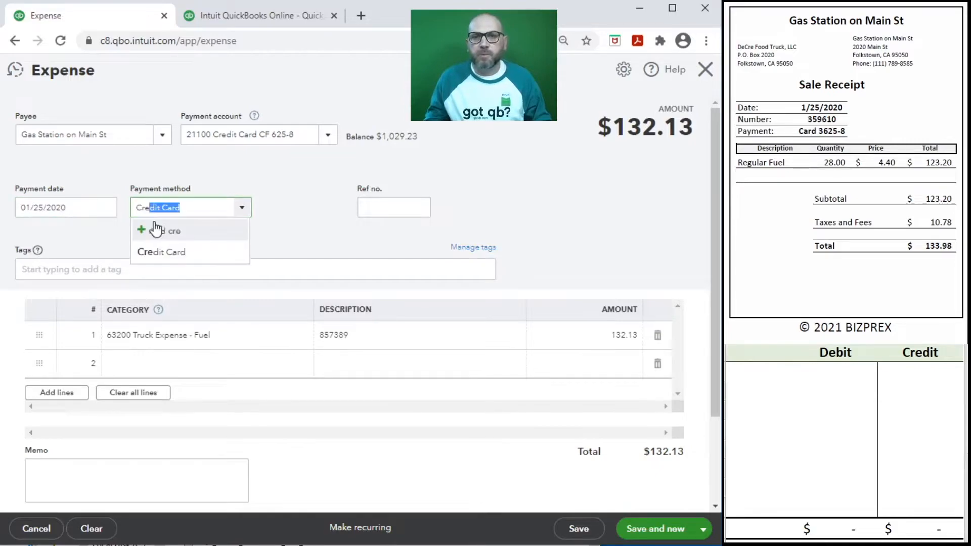
{"action": "left_click", "coordinate": [230, 253]}
{"action": "left_click", "coordinate": [407, 207]}
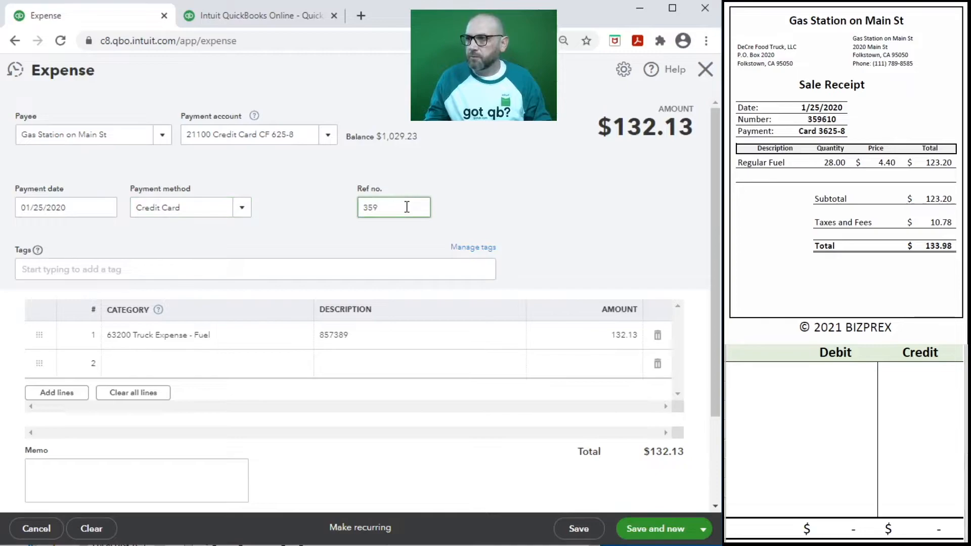
{"action": "type", "text": "359610"}
{"action": "key", "text": "Tab"}
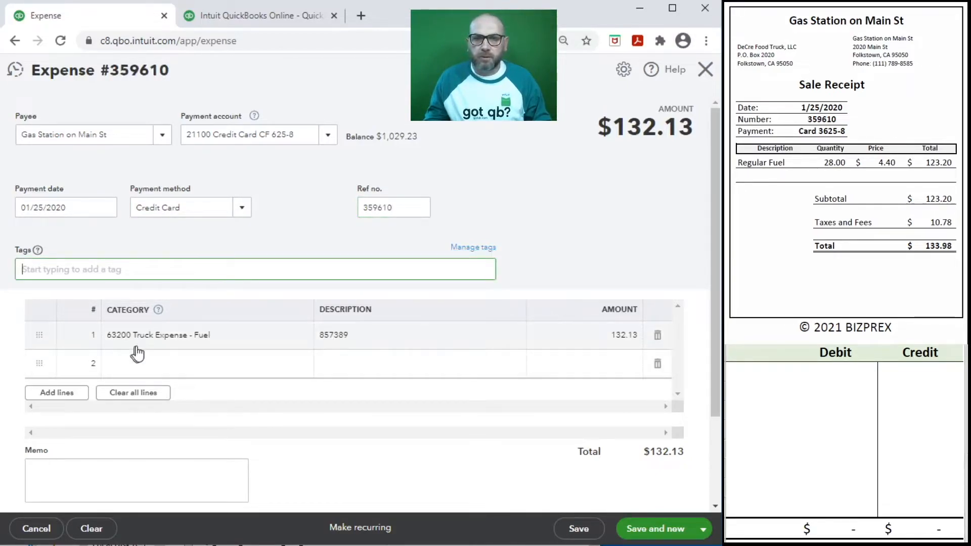
Step: Replace the fuel line's description with the reference number 359610 and set its amount to 133.98
{"action": "left_click", "coordinate": [414, 207]}
{"action": "left_click_drag", "start_coordinate": [414, 207], "coordinate": [314, 215]}
{"action": "key", "text": "ctrl+c"}
{"action": "left_click", "coordinate": [351, 336]}
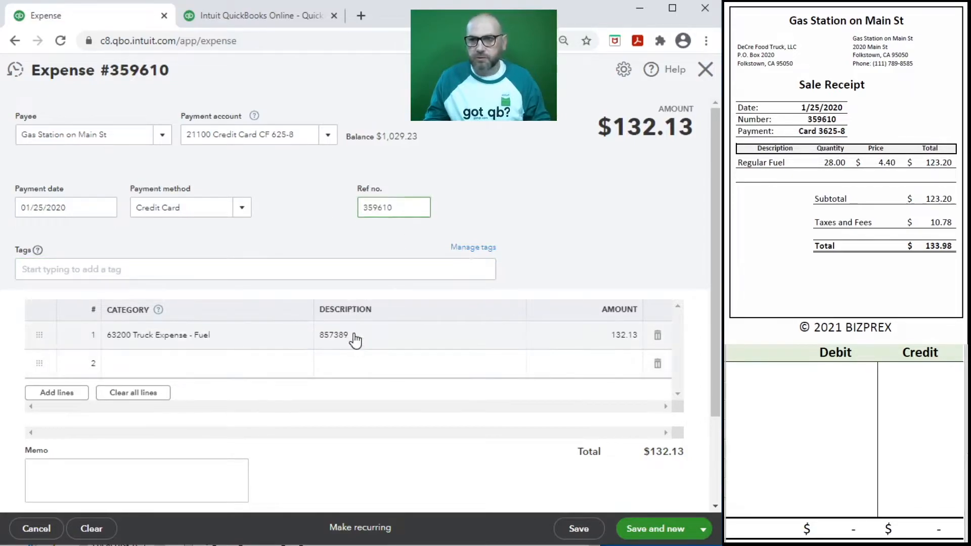
{"action": "key", "text": "ctrl+v"}
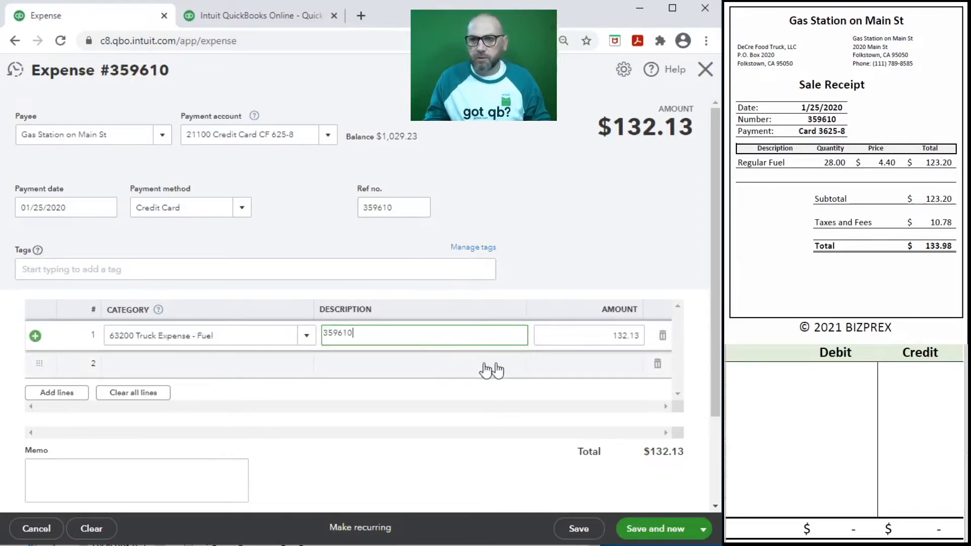
{"action": "left_click", "coordinate": [598, 337]}
{"action": "type", "text": "1"}
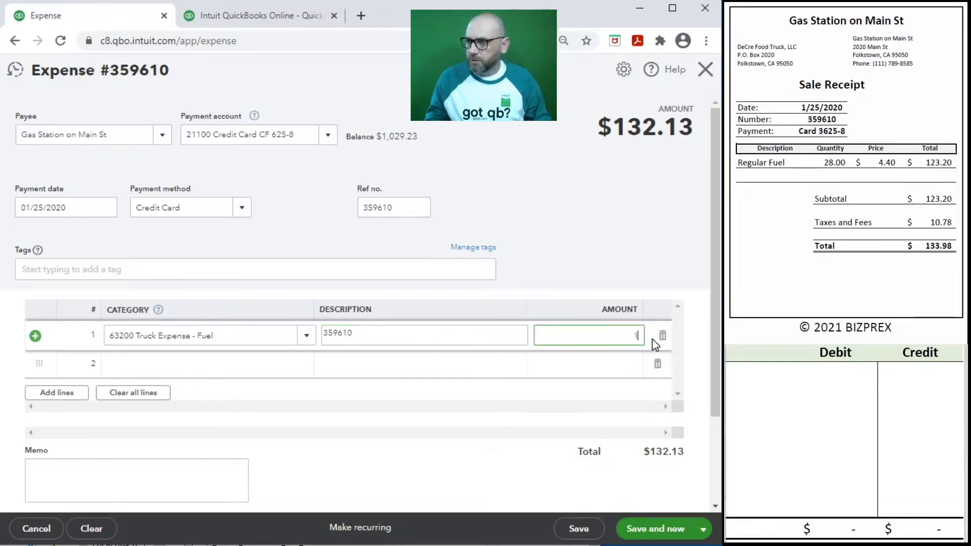
{"action": "type", "text": "33.98"}
{"action": "key", "text": "Tab"}
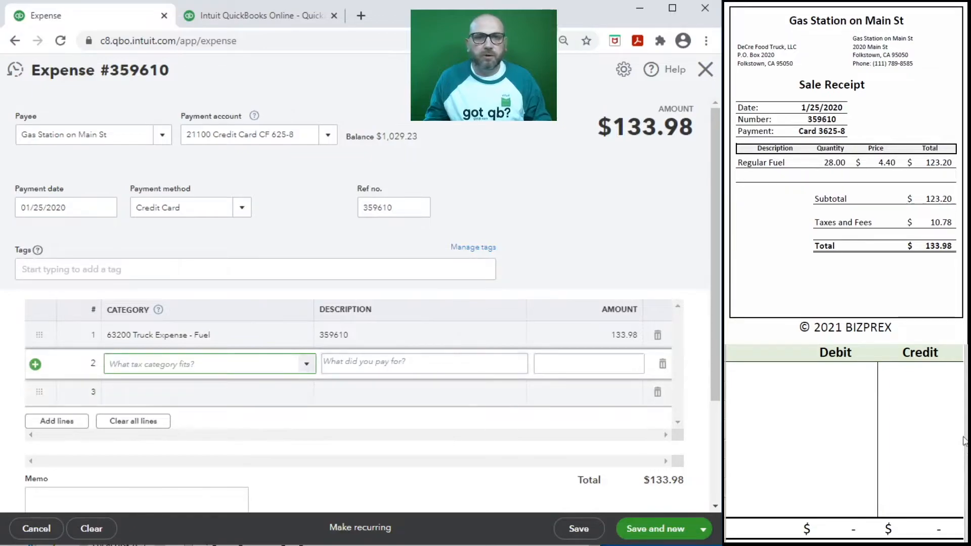
Step: Record a 133.98 debit to account 63200 and a 133.98 credit to account 21100 in the debit/credit sheet
{"action": "left_click", "coordinate": [816, 393]}
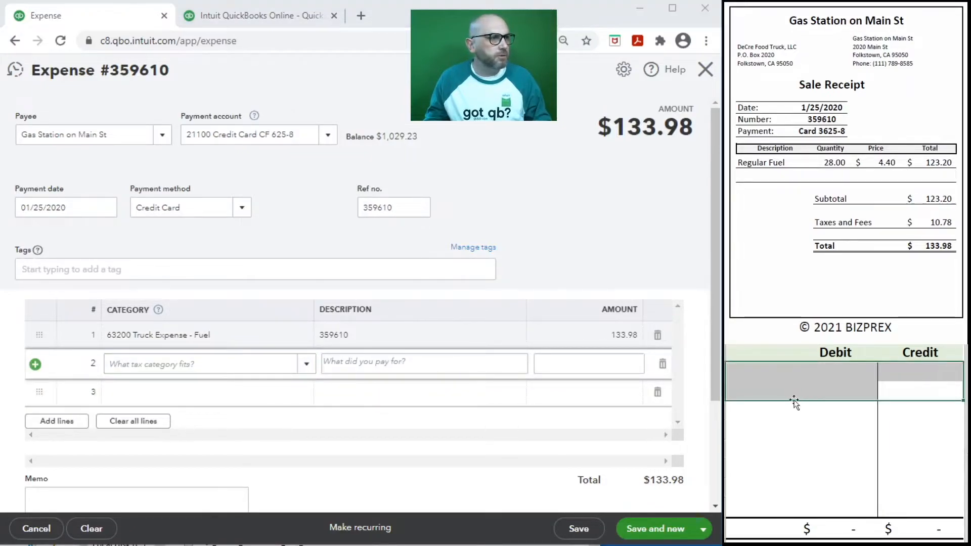
{"action": "left_click", "coordinate": [753, 375]}
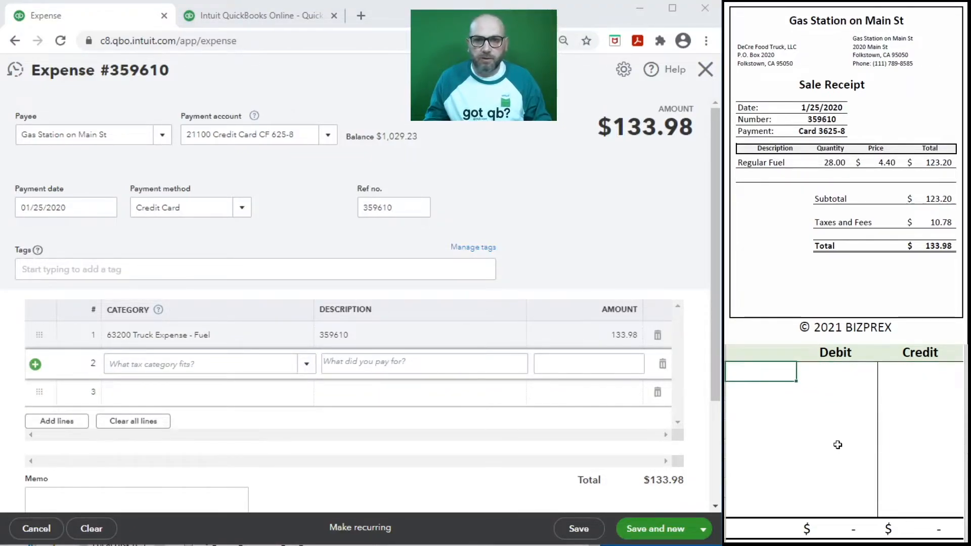
{"action": "type", "text": "63200"}
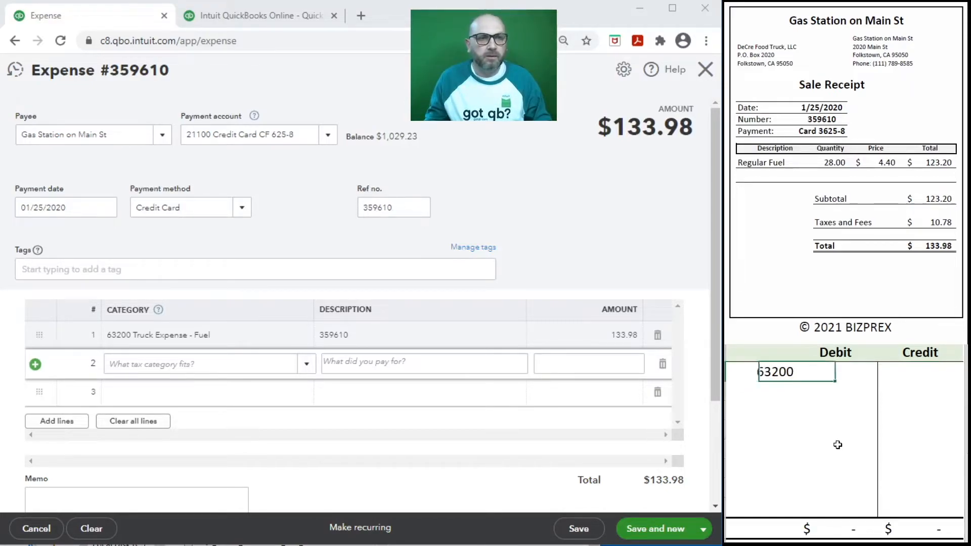
{"action": "key", "text": "Tab"}
{"action": "type", "text": "133.98"}
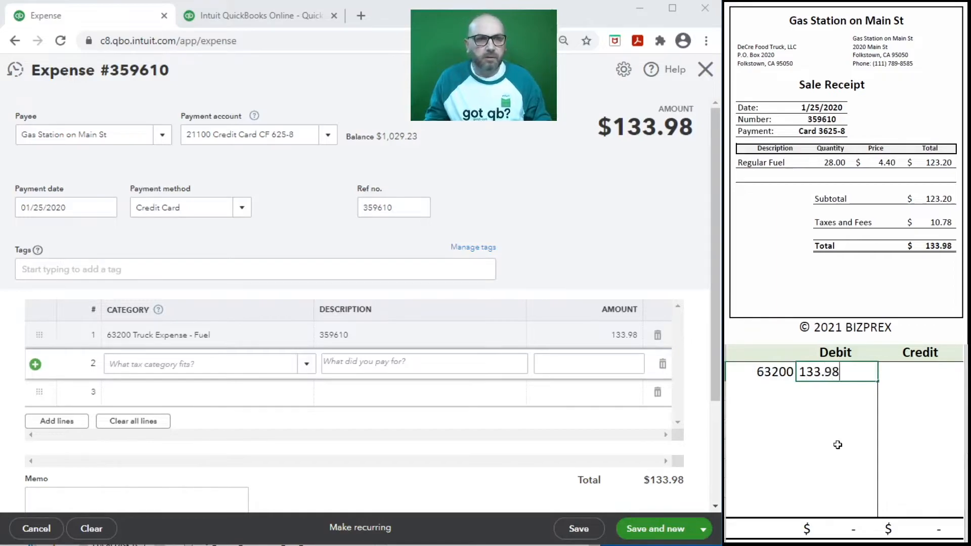
{"action": "key", "text": "Return"}
{"action": "type", "text": "21100"}
{"action": "key", "text": "Tab"}
{"action": "type", "text": "133.98"}
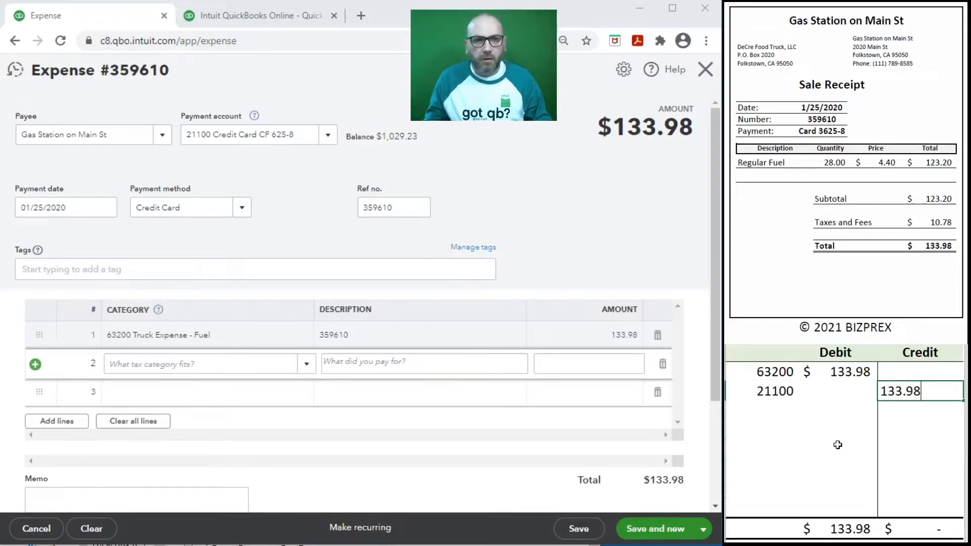
{"action": "key", "text": "Return"}
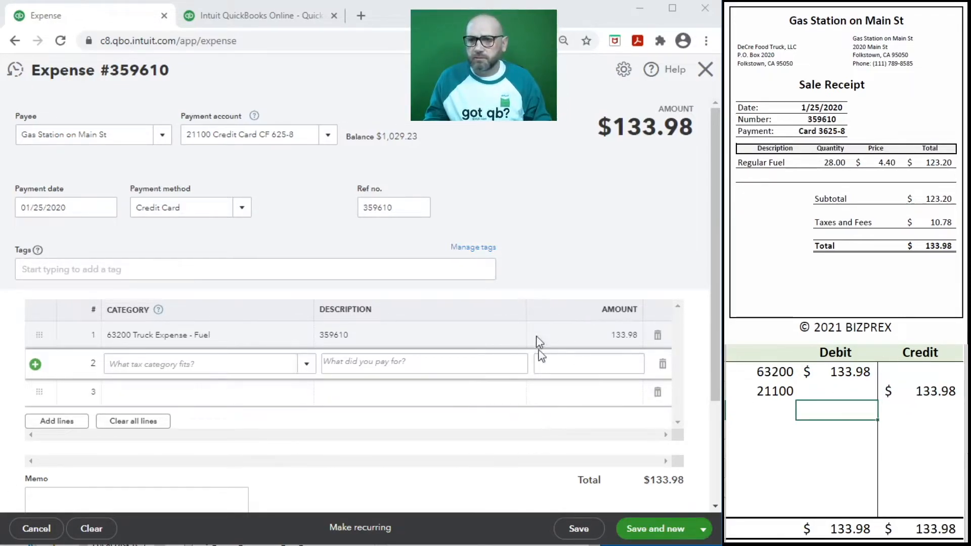
Step: Save the gas station expense, start a new one and clear the entries from the debit/credit sheet
{"action": "left_click", "coordinate": [652, 529]}
{"action": "left_click_drag", "start_coordinate": [925, 393], "coordinate": [762, 372]}
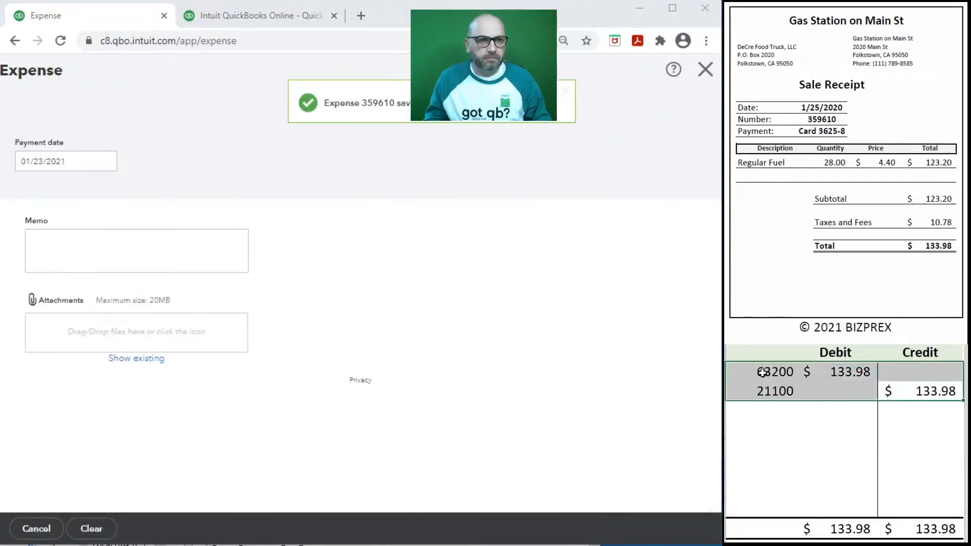
{"action": "key", "text": "Delete"}
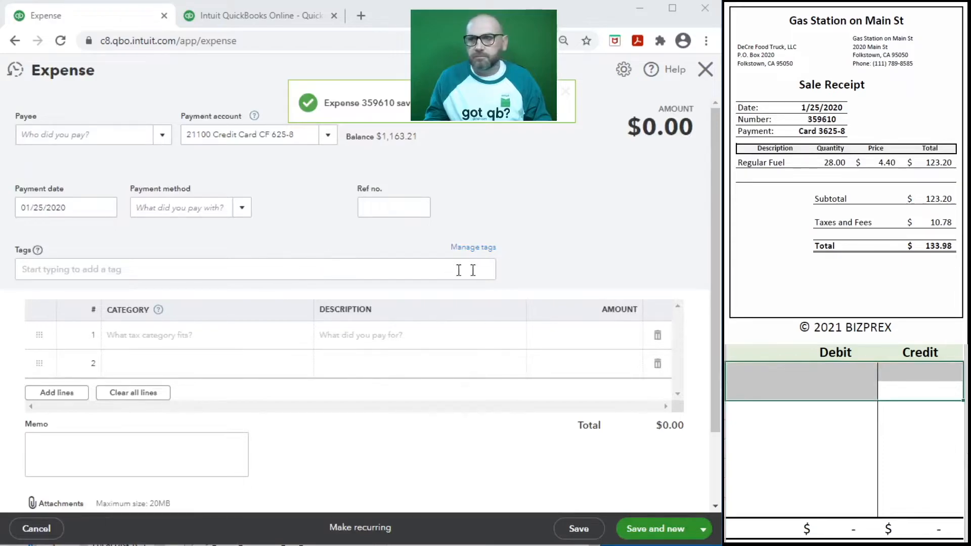
Step: Bring up the 1/15/2020 Online Market order receipt and choose Online Market as the new expense's payee
{"action": "scroll", "coordinate": [841, 237], "scroll_direction": "down", "scroll_amount": 8}
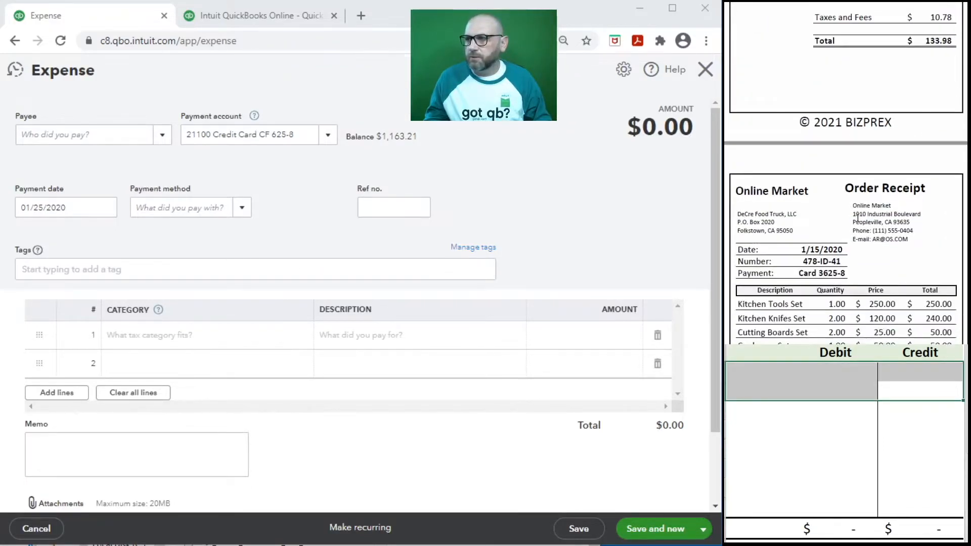
{"action": "scroll", "coordinate": [858, 218], "scroll_direction": "down", "scroll_amount": 4}
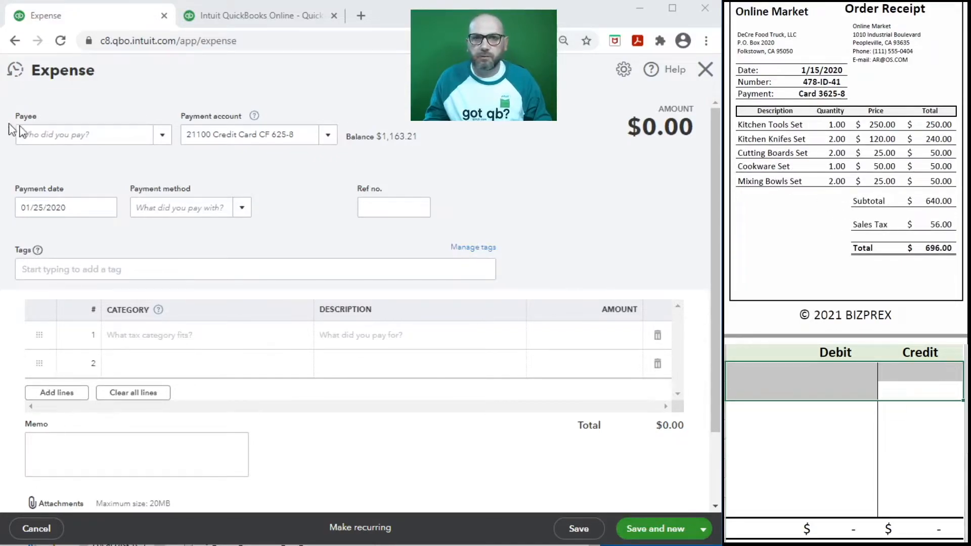
{"action": "left_click", "coordinate": [62, 135]}
{"action": "type", "text": "onl"}
{"action": "key", "text": "Tab"}
Step: Set the expense's payment date to 01/15/2020, the payment method to Credit Card and the reference number to 478-ID-41
{"action": "key", "text": "Tab"}
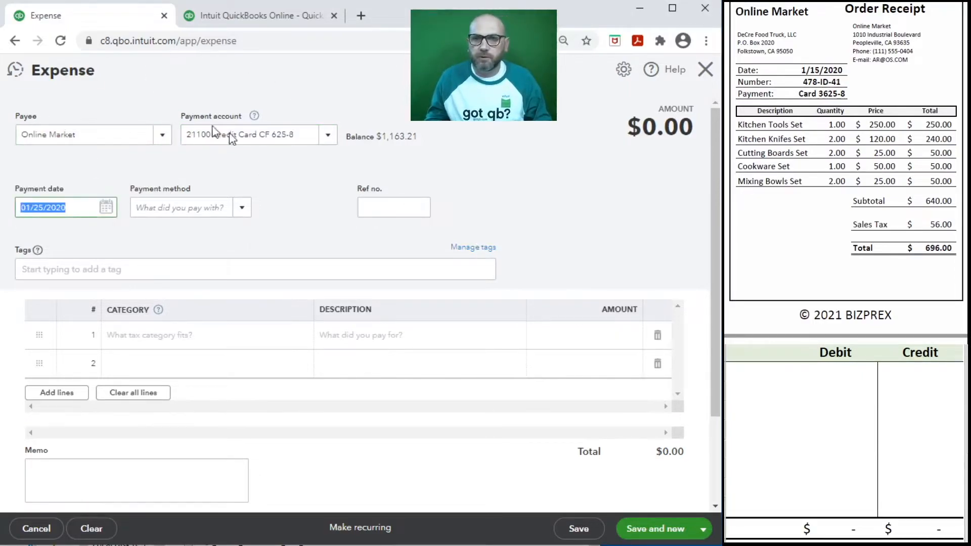
{"action": "type", "text": "1"}
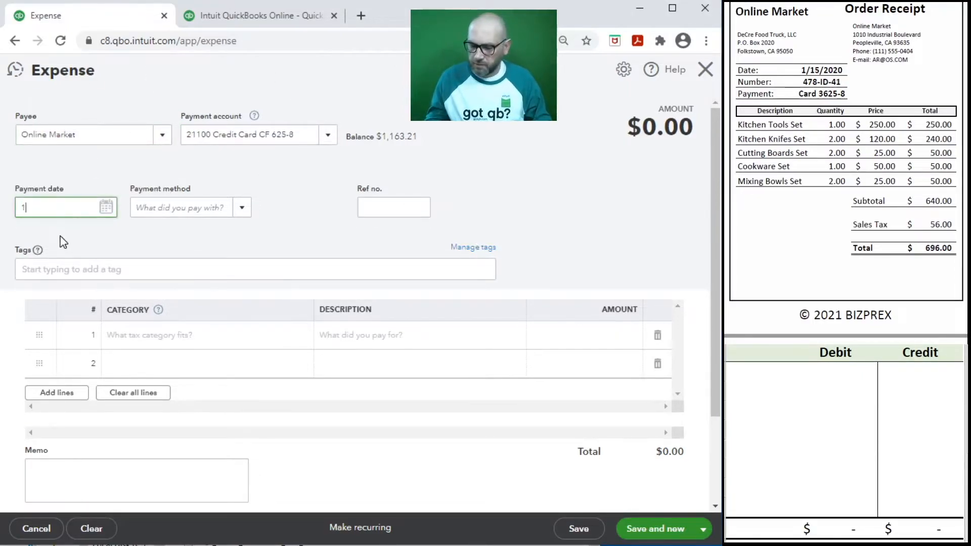
{"action": "type", "text": "/15/2020"}
{"action": "key", "text": "Tab"}
{"action": "type", "text": "cre"}
{"action": "left_click", "coordinate": [223, 253]}
{"action": "left_click", "coordinate": [383, 209]}
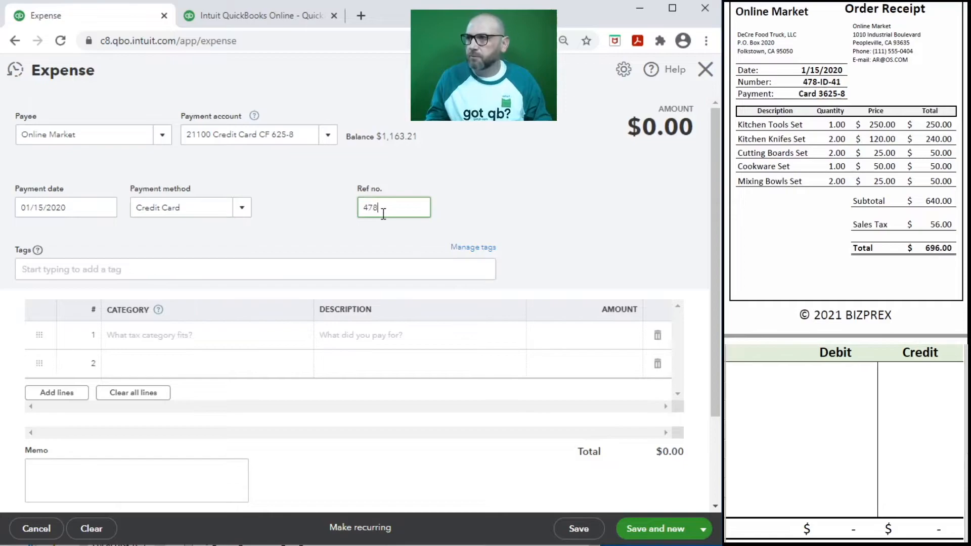
{"action": "type", "text": "478-ID-4"}
{"action": "key", "text": "Tab"}
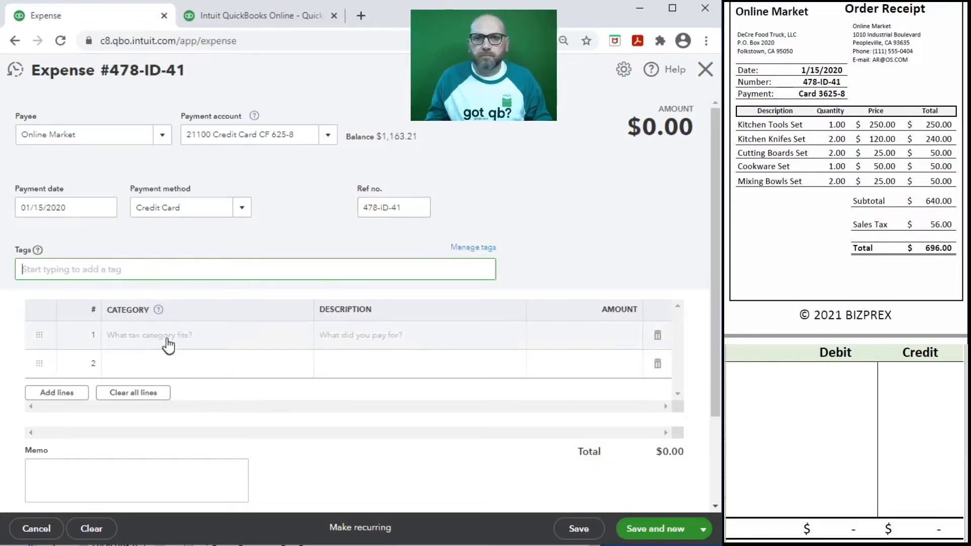
Step: Fill the first expense line with category 62500 Tools, description 478-ID-41 and amount 696.00
{"action": "left_click", "coordinate": [172, 334]}
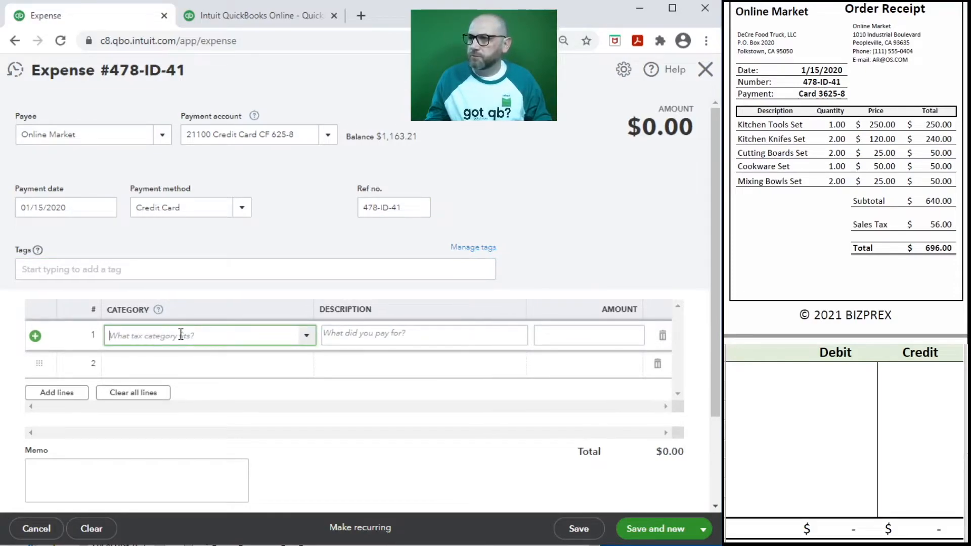
{"action": "type", "text": "to"}
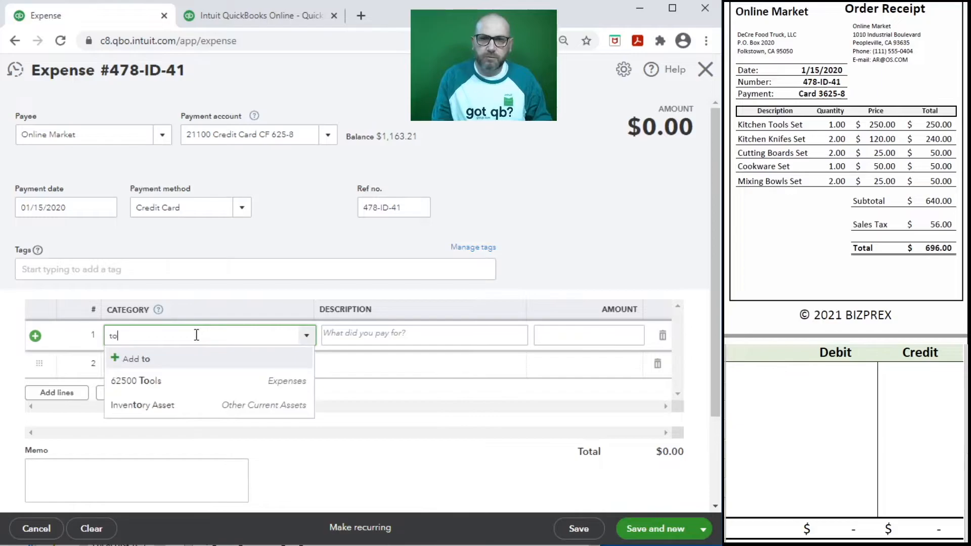
{"action": "left_click", "coordinate": [207, 382]}
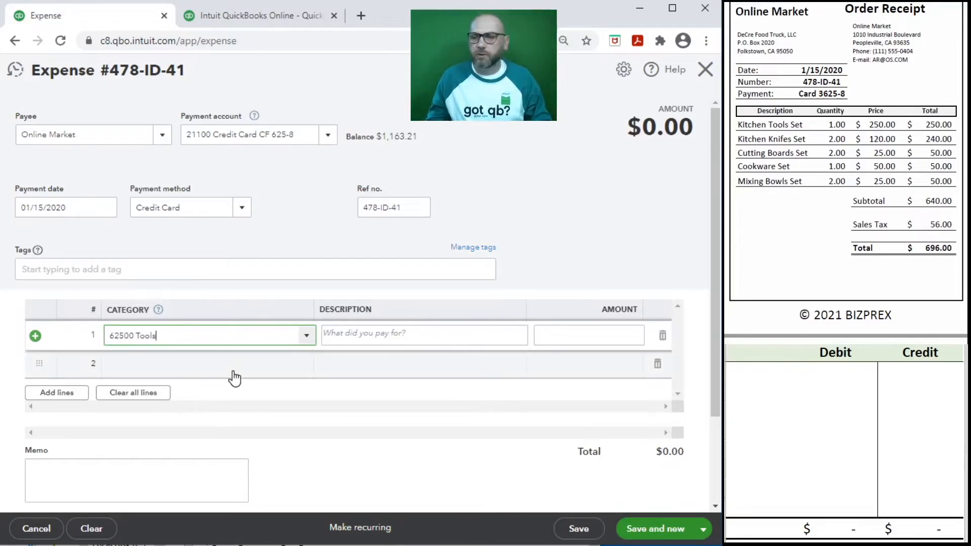
{"action": "left_click", "coordinate": [398, 333]}
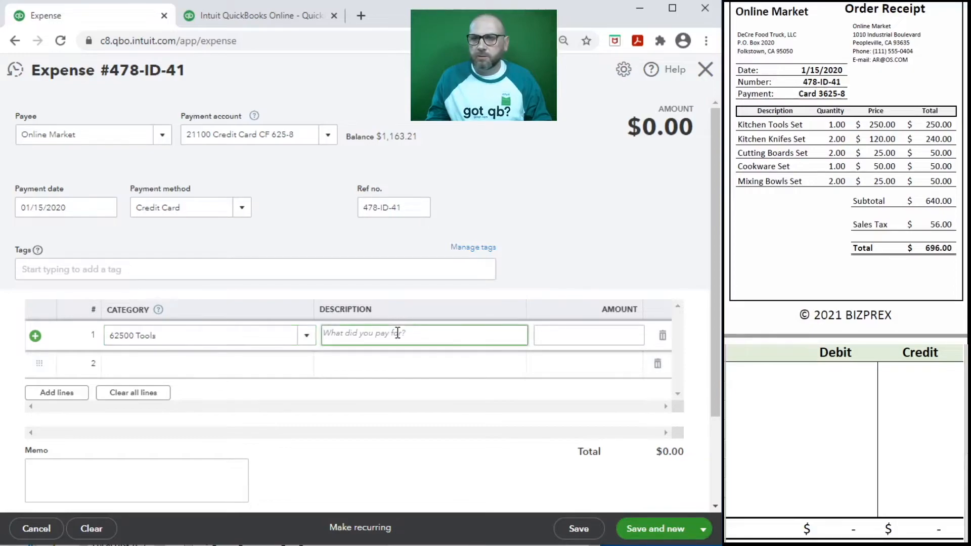
{"action": "type", "text": "478-ID-41"}
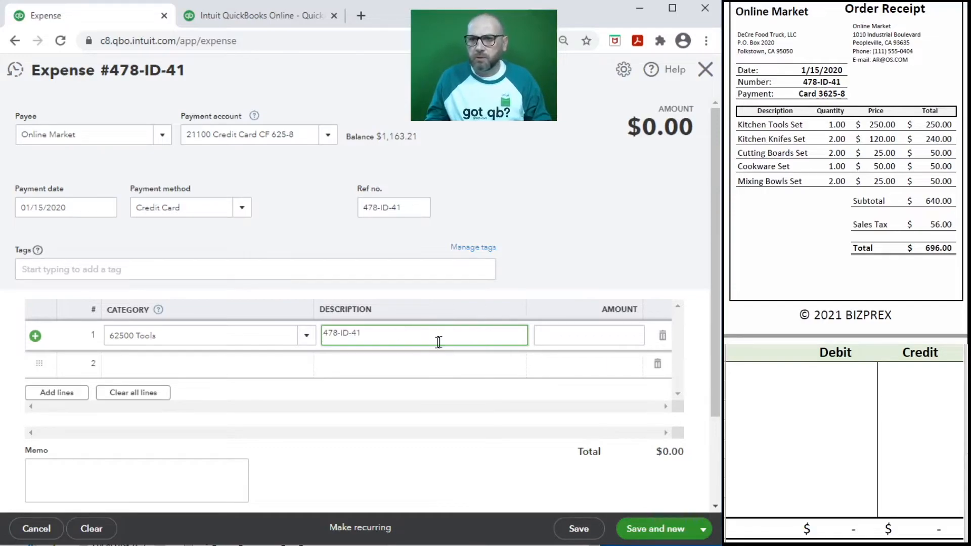
{"action": "key", "text": "Tab"}
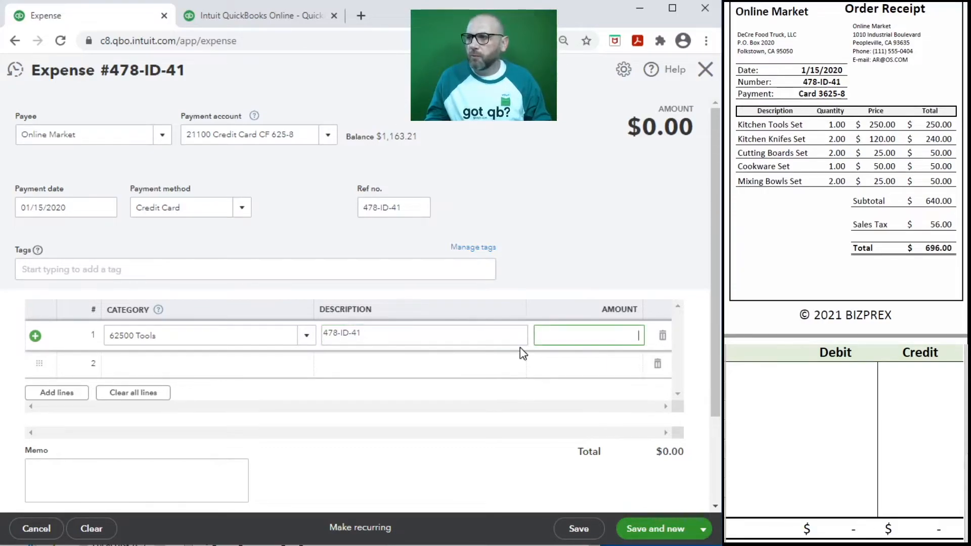
{"action": "type", "text": "696"}
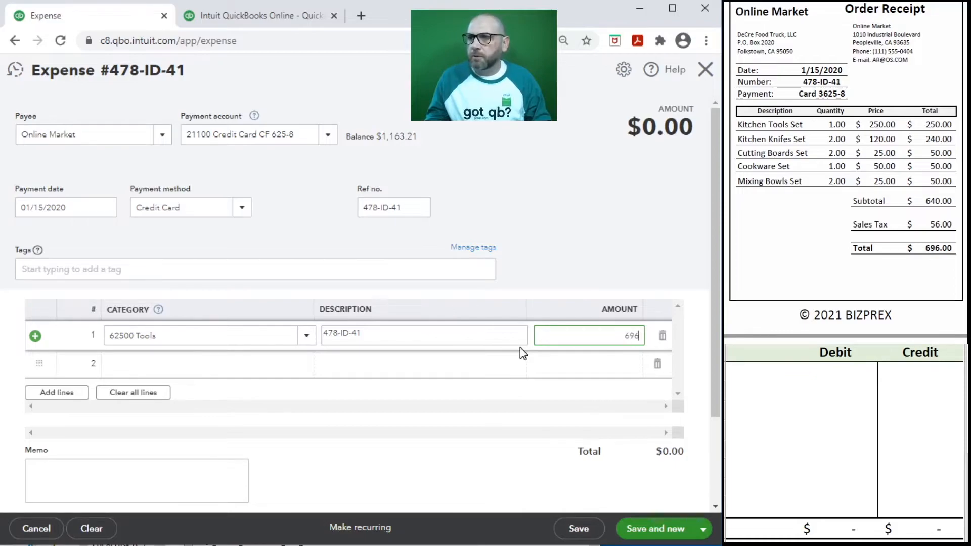
{"action": "key", "text": "Tab"}
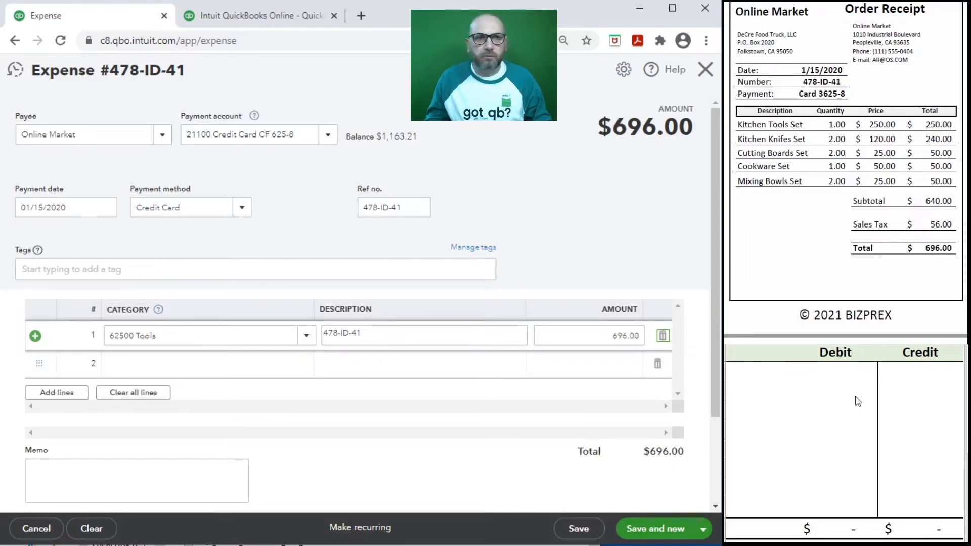
Step: Record a 696.00 debit to account 62500 and a 696.00 credit to account 21100 in the debit/credit sheet
{"action": "left_click", "coordinate": [778, 374]}
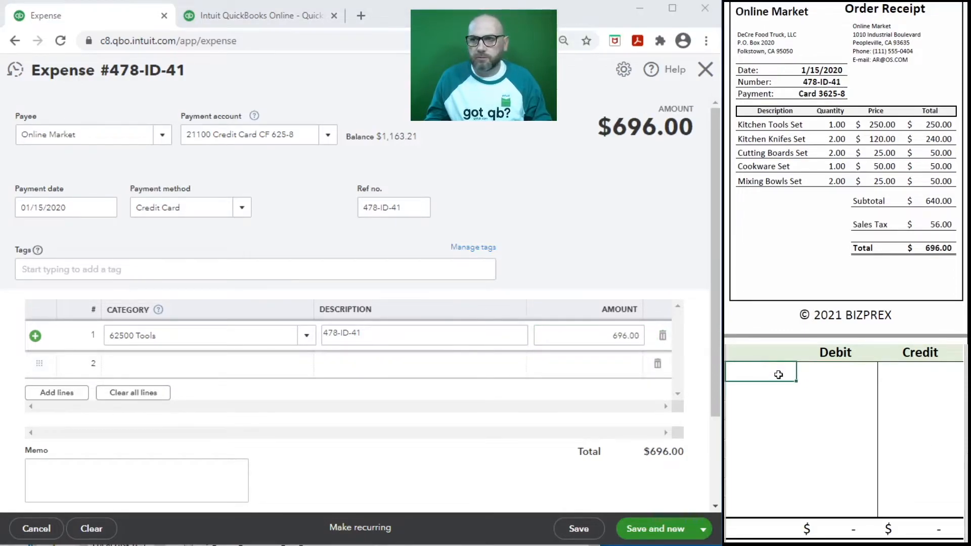
{"action": "type", "text": "62500"}
{"action": "key", "text": "Tab"}
{"action": "type", "text": "696"}
{"action": "key", "text": "Return"}
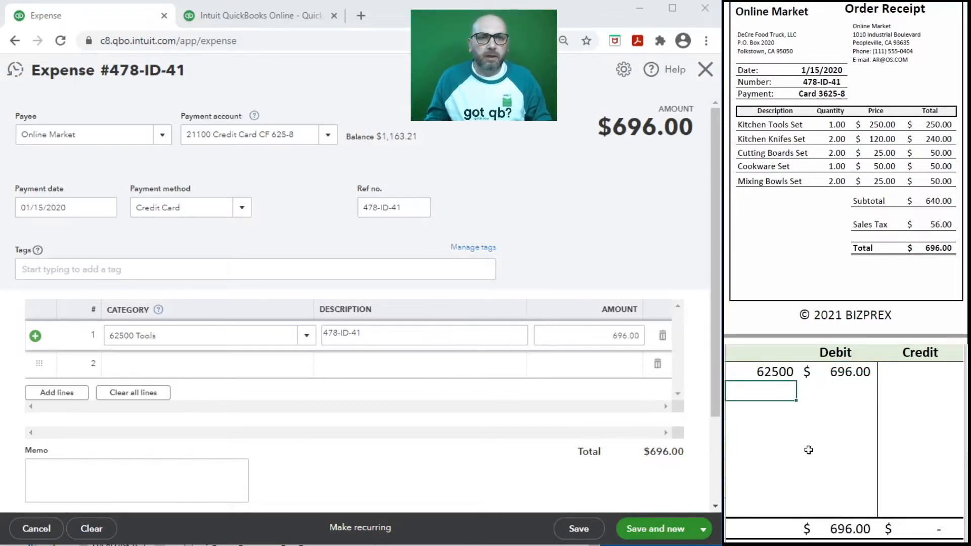
{"action": "type", "text": "21"}
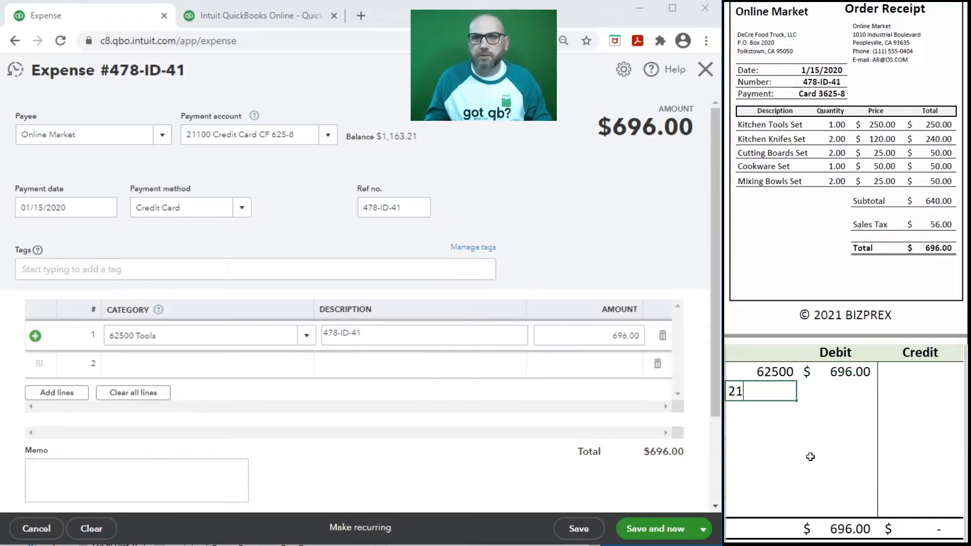
{"action": "type", "text": "100"}
{"action": "key", "text": "Tab"}
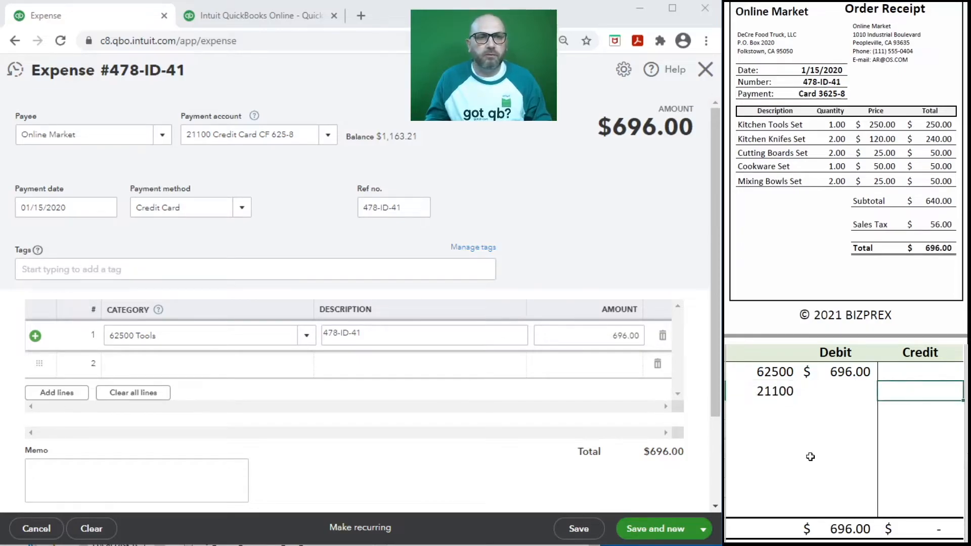
{"action": "type", "text": "696"}
{"action": "key", "text": "Return"}
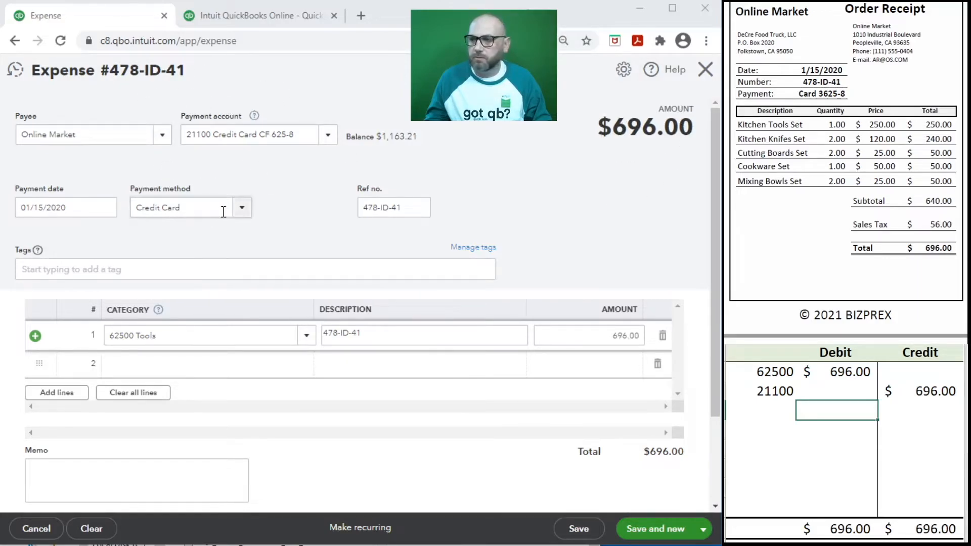
Step: Save the Online Market expense and clear its entries from the debit/credit sheet
{"action": "left_click", "coordinate": [646, 529]}
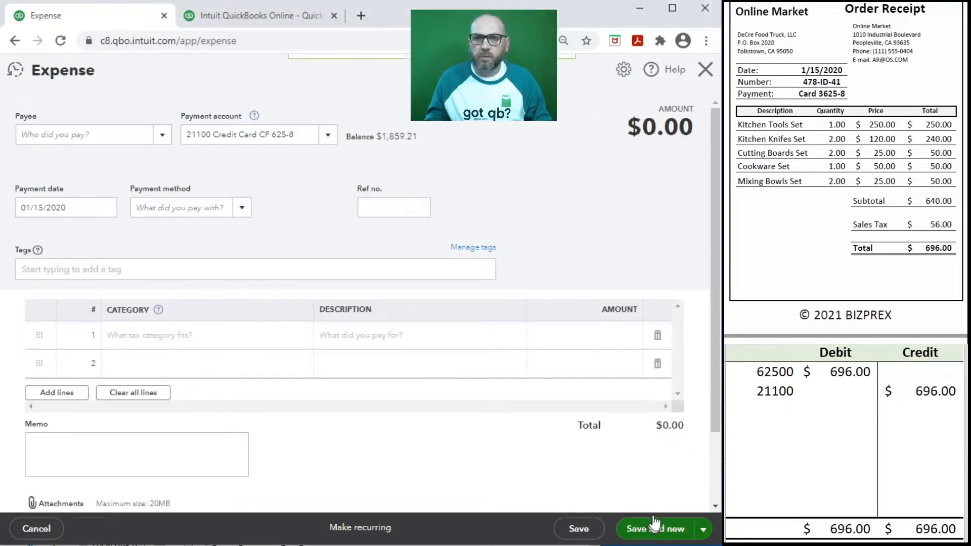
{"action": "left_click_drag", "start_coordinate": [909, 412], "coordinate": [763, 371]}
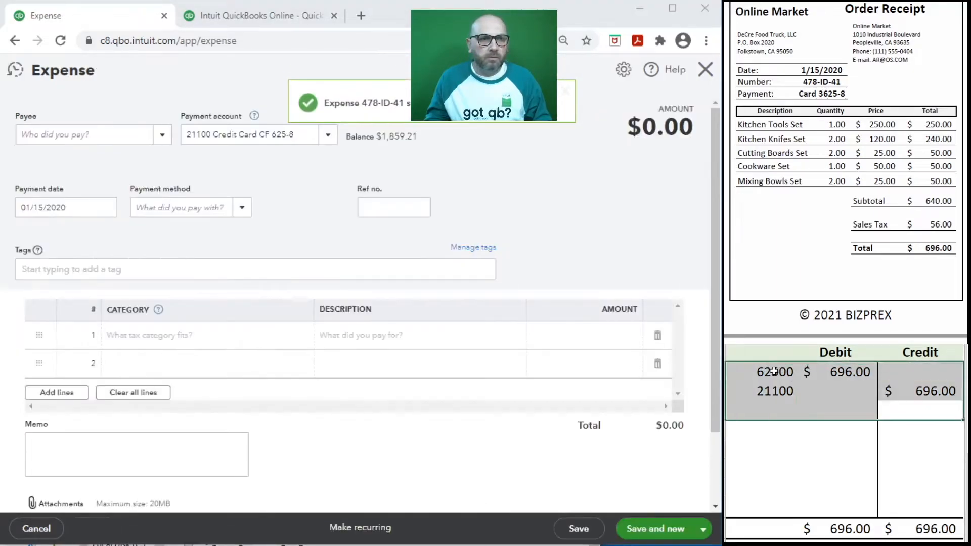
{"action": "key", "text": "Delete"}
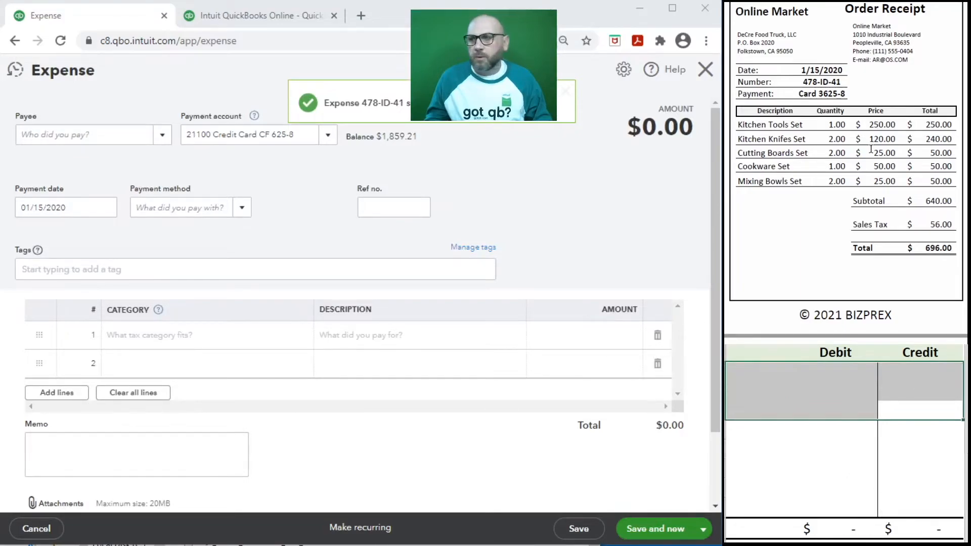
Step: Bring up the 1/30/2020 Online Market return receipt and start a credit card credit with Online Market as payee
{"action": "scroll", "coordinate": [726, 139], "scroll_direction": "down", "scroll_amount": 10}
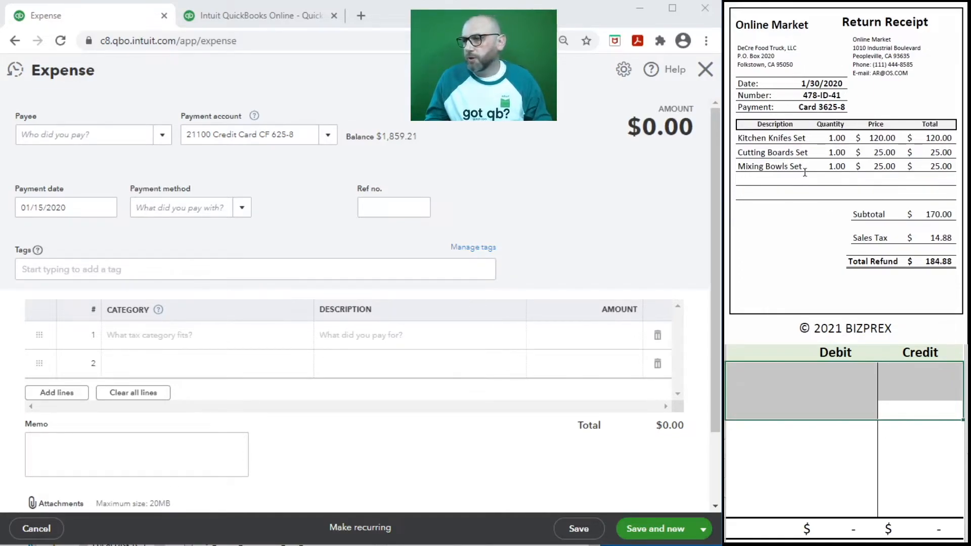
{"action": "left_click", "coordinate": [705, 69]}
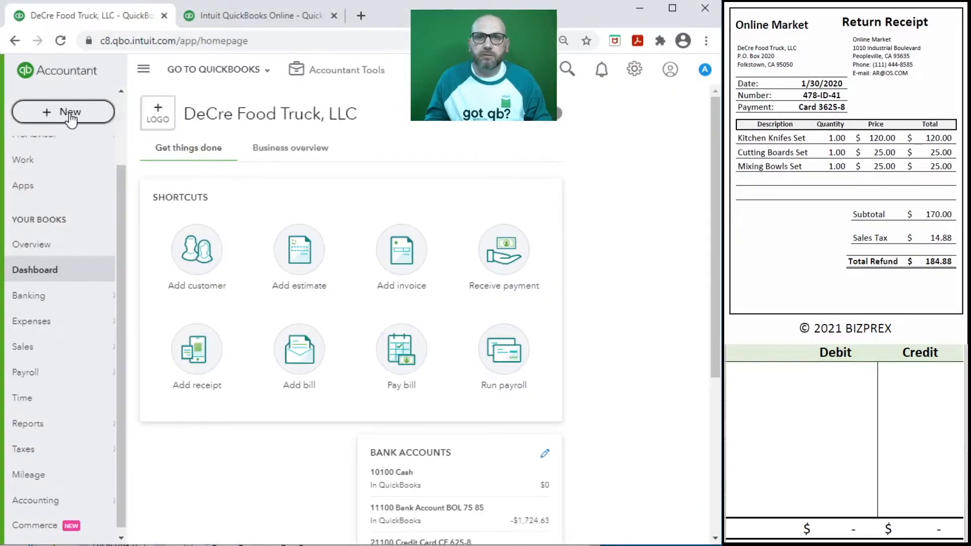
{"action": "left_click", "coordinate": [70, 112]}
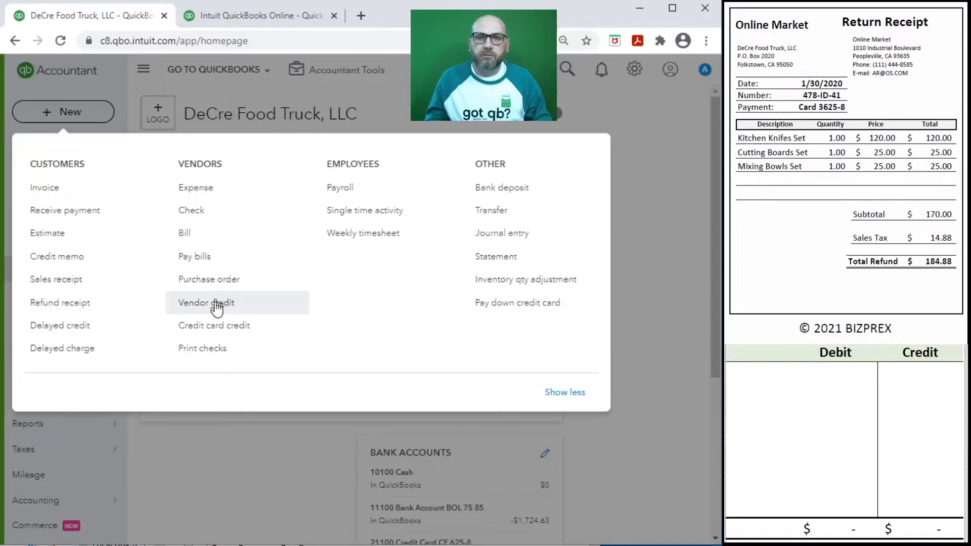
{"action": "left_click", "coordinate": [225, 334]}
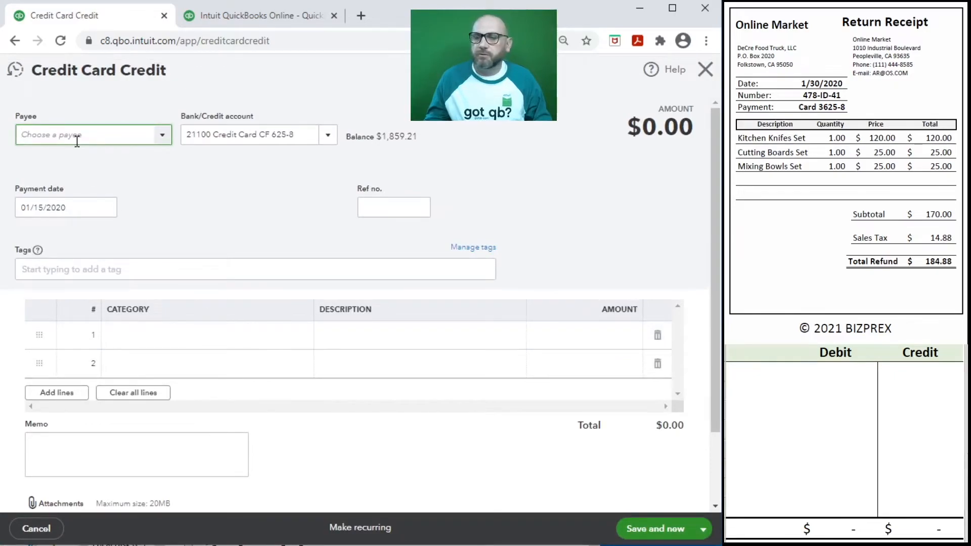
{"action": "type", "text": "onl"}
{"action": "key", "text": "Tab"}
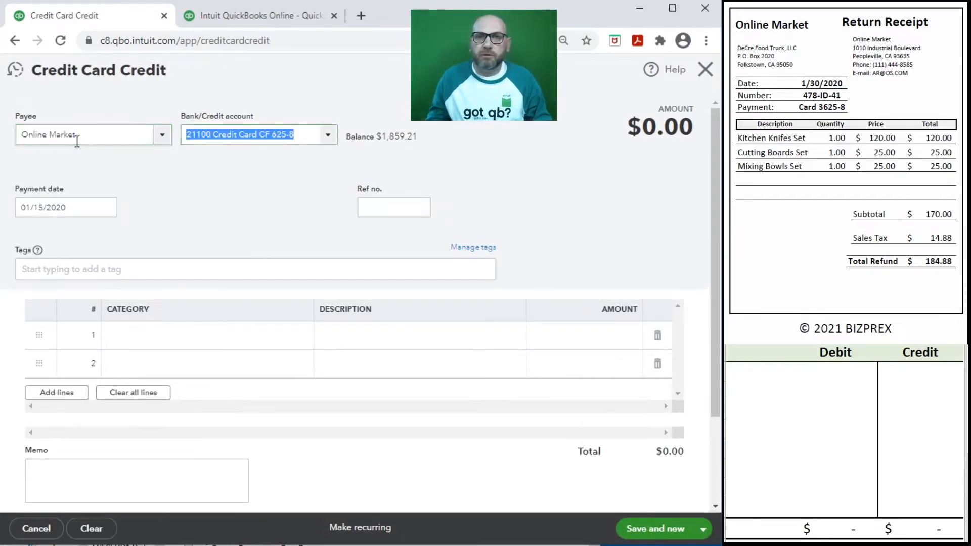
Step: Set the credit card credit's payment date to 01/30/2020 and its reference number to 478-ID-41
{"action": "left_click", "coordinate": [77, 210]}
{"action": "type", "text": "1"}
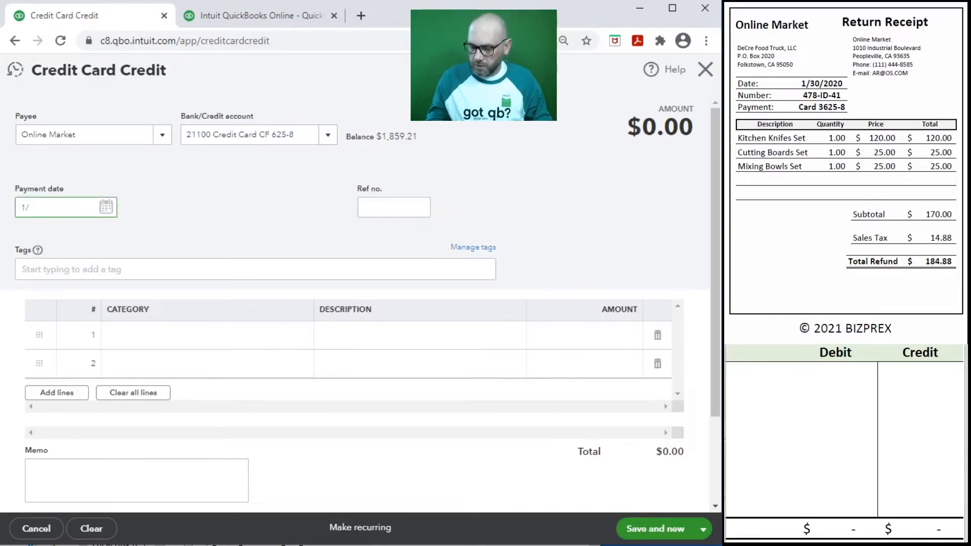
{"action": "type", "text": "/30/2020"}
{"action": "key", "text": "Tab"}
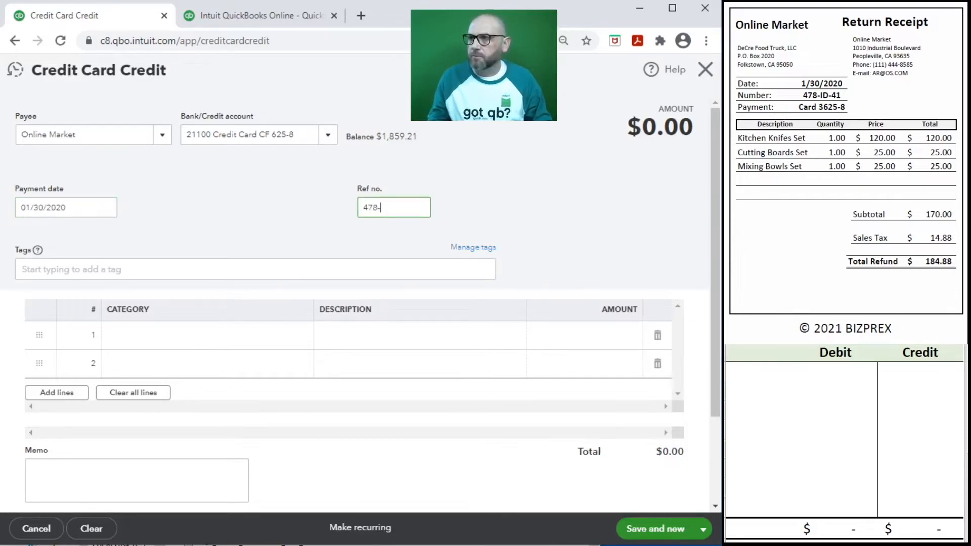
{"action": "type", "text": "478-ID-41"}
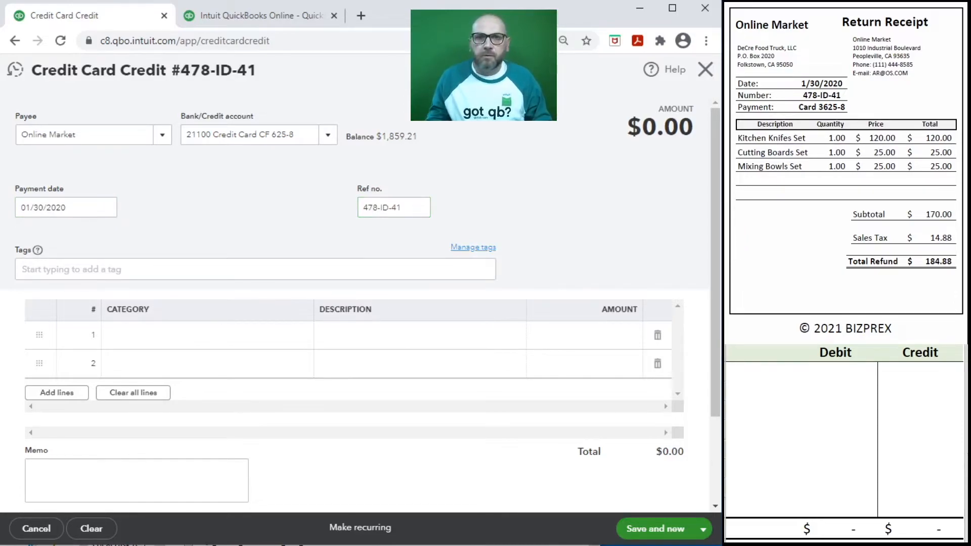
Step: Assign the first line of the credit card credit to the 62500 Tools category
{"action": "left_click", "coordinate": [192, 340]}
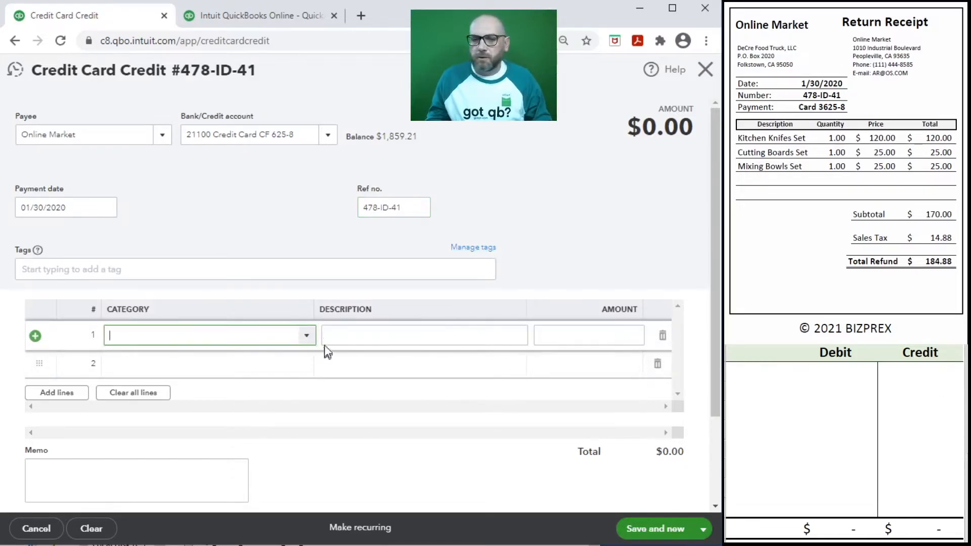
{"action": "left_click", "coordinate": [306, 336]}
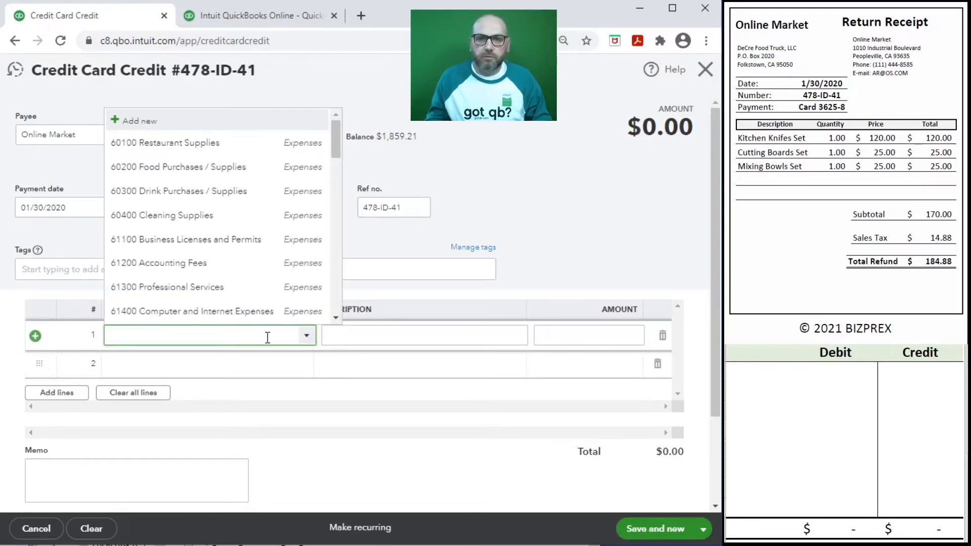
{"action": "type", "text": "tools"}
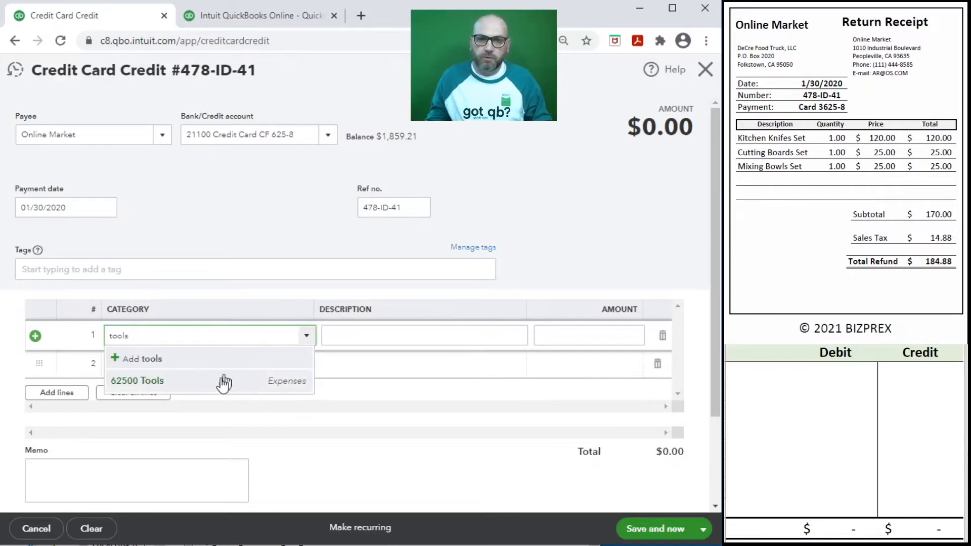
{"action": "left_click", "coordinate": [220, 382]}
Step: Copy reference number 478-ID-41 into the first line's description and set the line's amount to 184.88
{"action": "left_click_drag", "start_coordinate": [424, 207], "coordinate": [338, 200]}
{"action": "key", "text": "ctrl+c"}
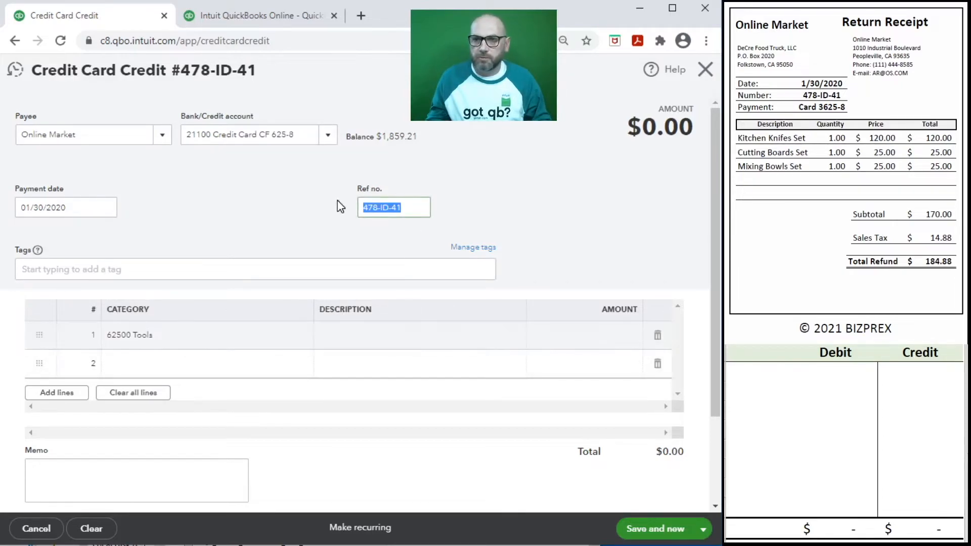
{"action": "left_click", "coordinate": [393, 335]}
{"action": "key", "text": "ctrl+v"}
{"action": "left_click", "coordinate": [575, 335]}
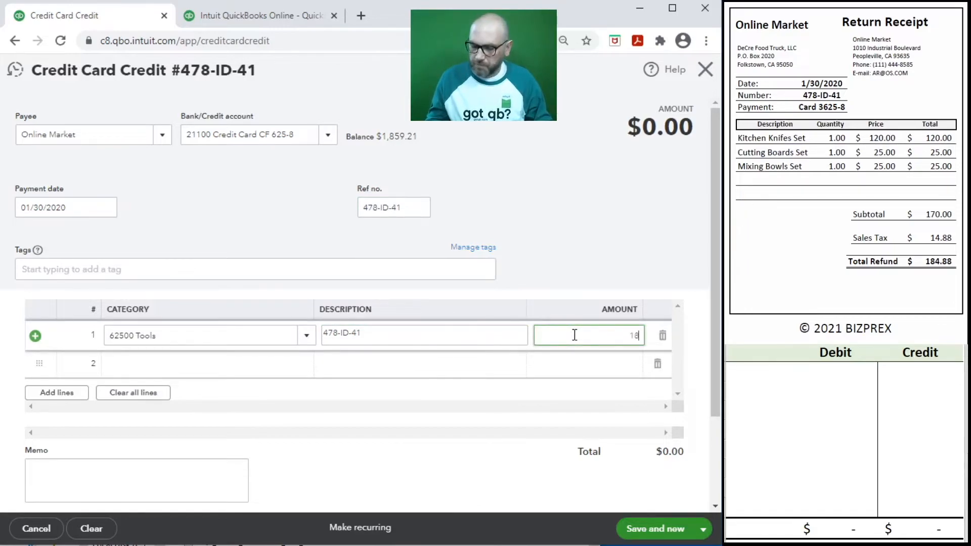
{"action": "type", "text": "184.88"}
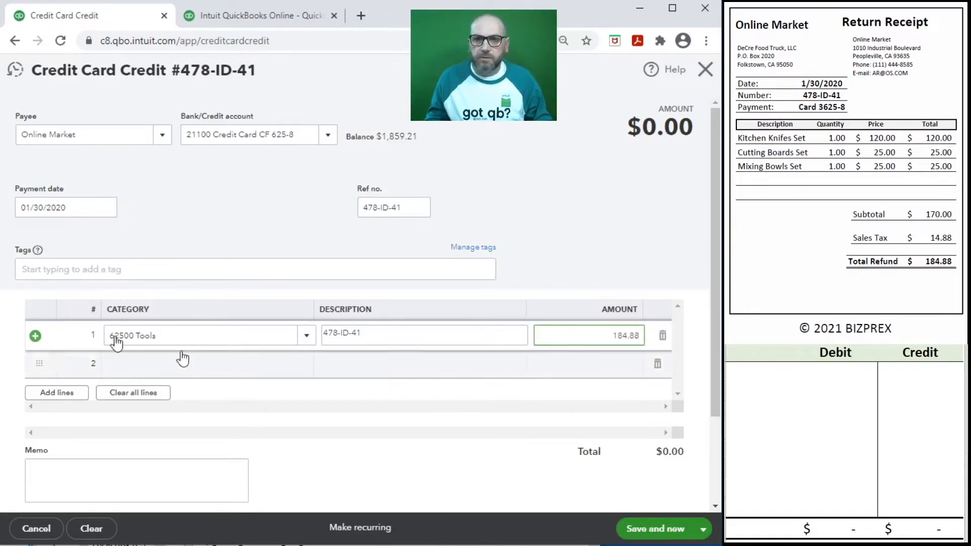
Step: Record a 184.88 debit to account 21100 and a 184.88 credit to account 62500 in the debit/credit sheet
{"action": "left_click", "coordinate": [819, 393]}
{"action": "left_click", "coordinate": [765, 379]}
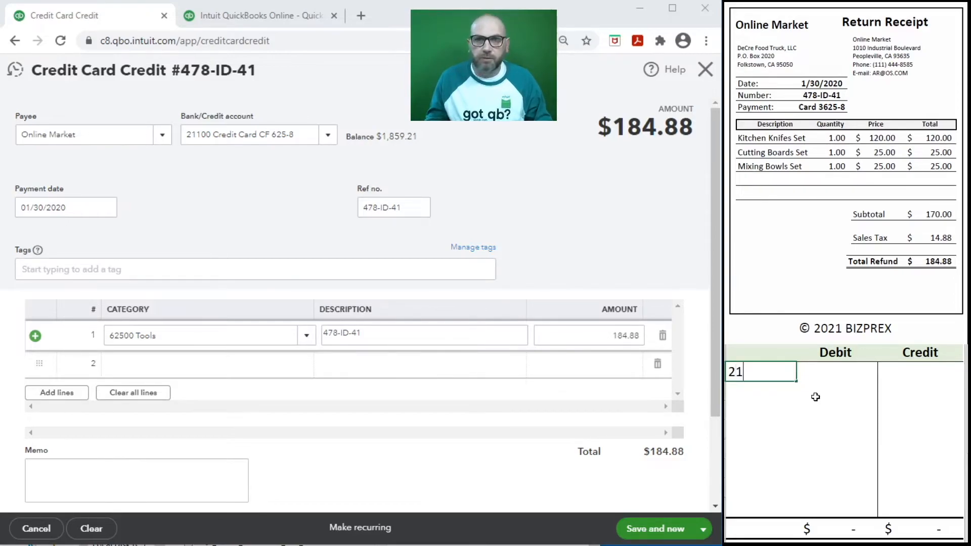
{"action": "key", "text": "Tab"}
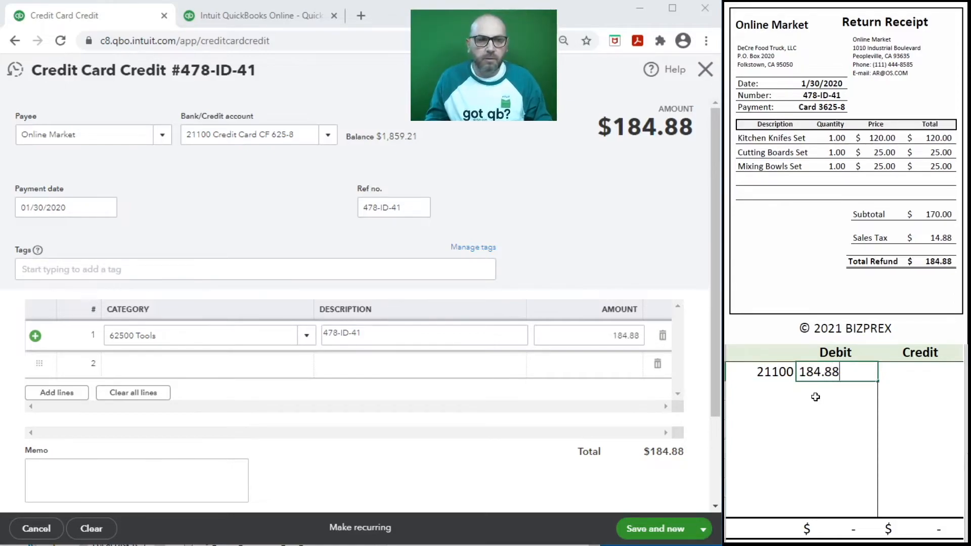
{"action": "key", "text": "Return"}
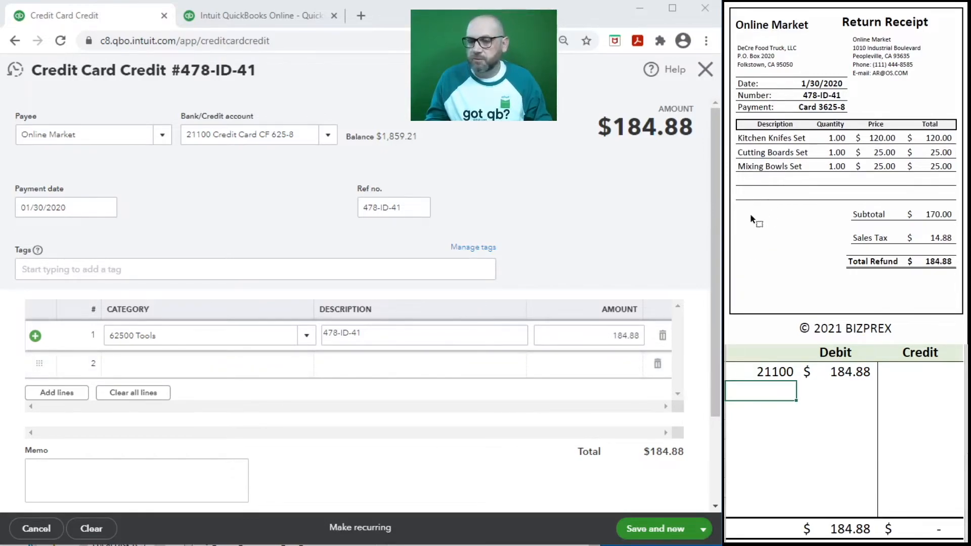
{"action": "type", "text": "2500"}
{"action": "key", "text": "Tab"}
{"action": "key", "text": "Tab"}
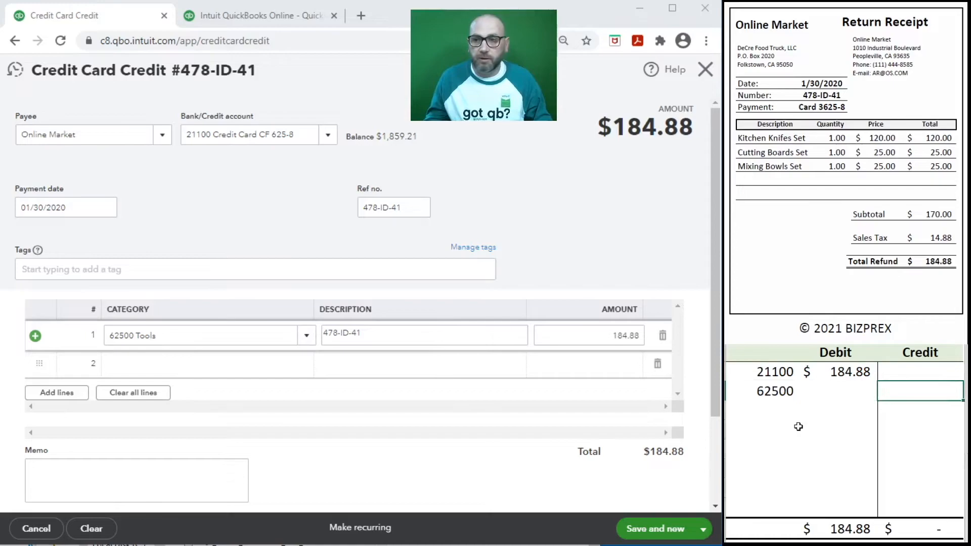
{"action": "type", "text": "184.88"}
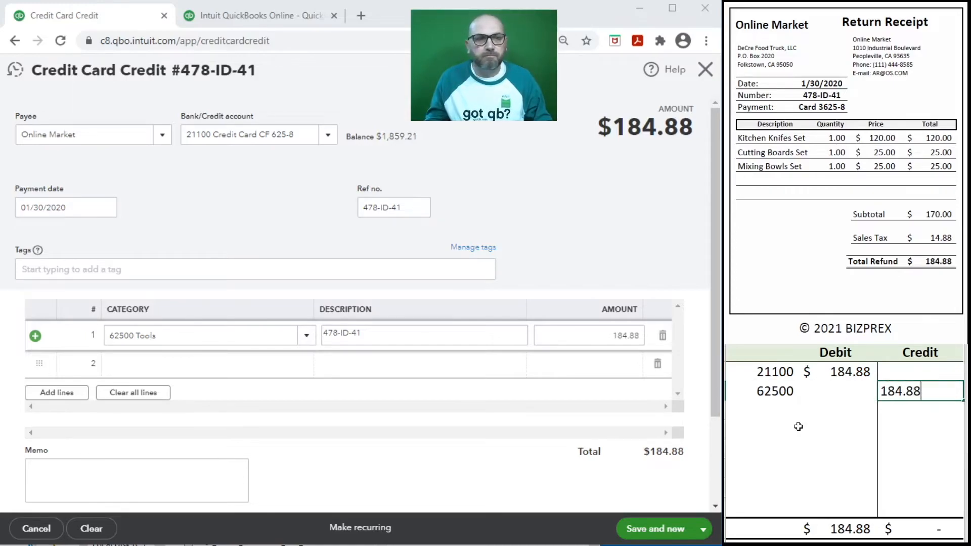
{"action": "key", "text": "Return"}
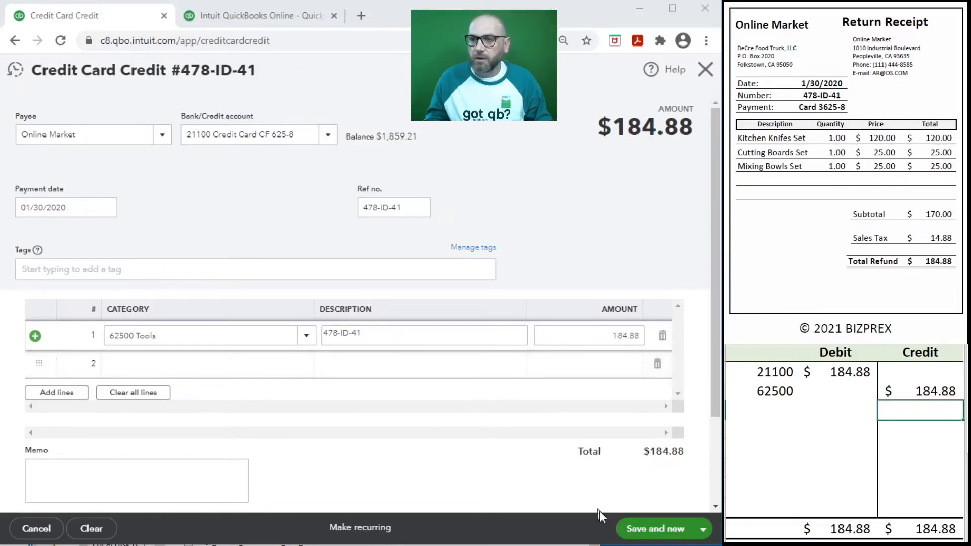
Step: Save the Online Market credit card credit and clear its entries from the debit/credit sheet
{"action": "left_click", "coordinate": [647, 529]}
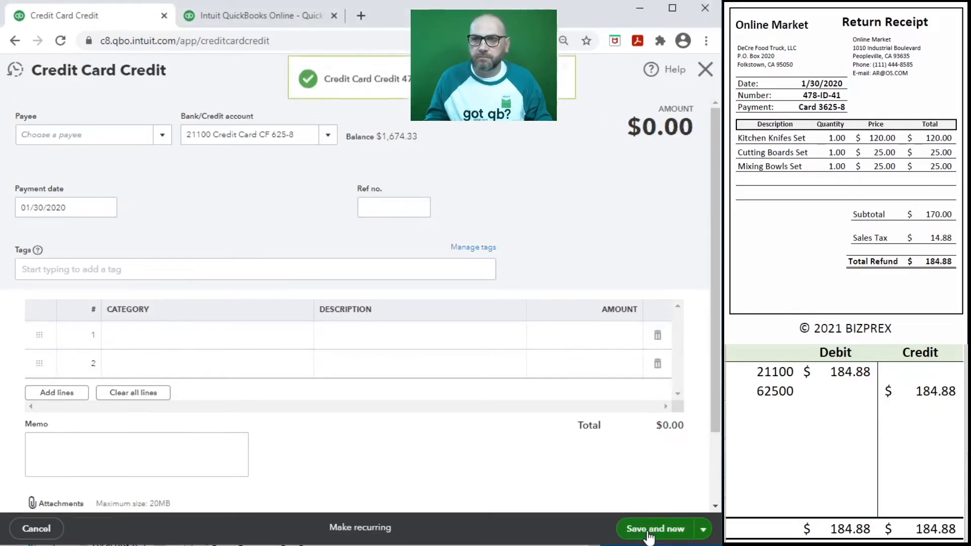
{"action": "left_click_drag", "start_coordinate": [910, 393], "coordinate": [788, 379]}
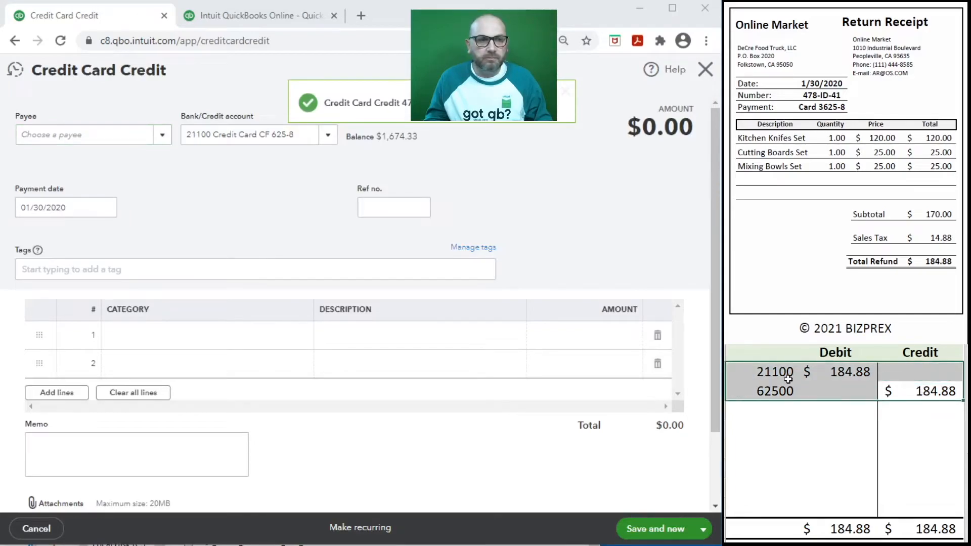
{"action": "key", "text": "Delete"}
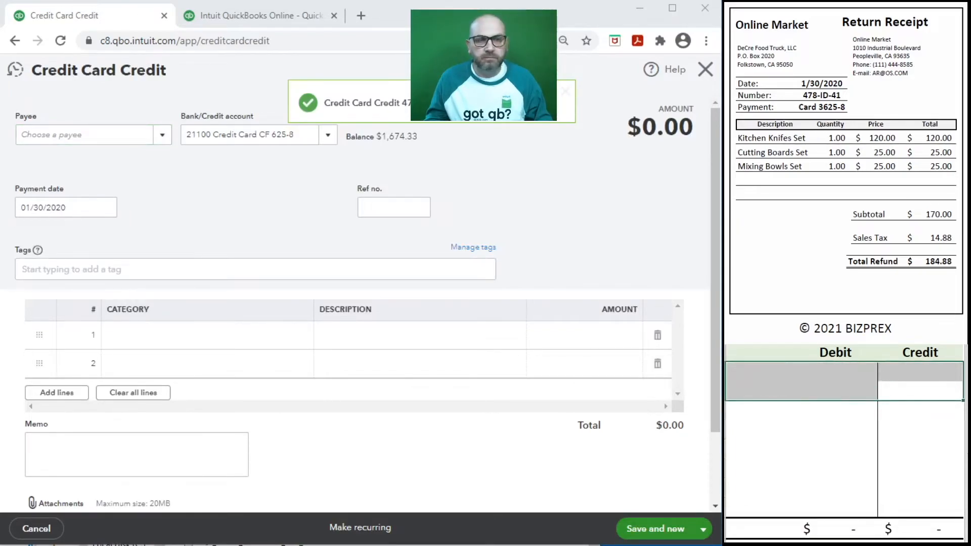
Step: Bring up the 1/7/2020 CreditFirst cash advance receipt and replace the blank credit card credit form with a new journal entry
{"action": "scroll", "coordinate": [809, 192], "scroll_direction": "down", "scroll_amount": 5}
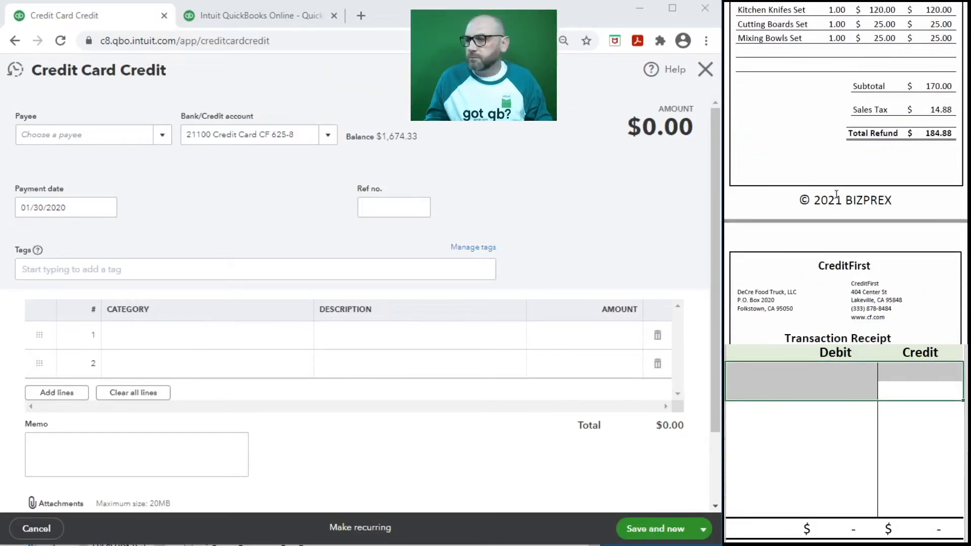
{"action": "scroll", "coordinate": [835, 194], "scroll_direction": "down", "scroll_amount": 2}
{"action": "scroll", "coordinate": [836, 196], "scroll_direction": "down", "scroll_amount": 2}
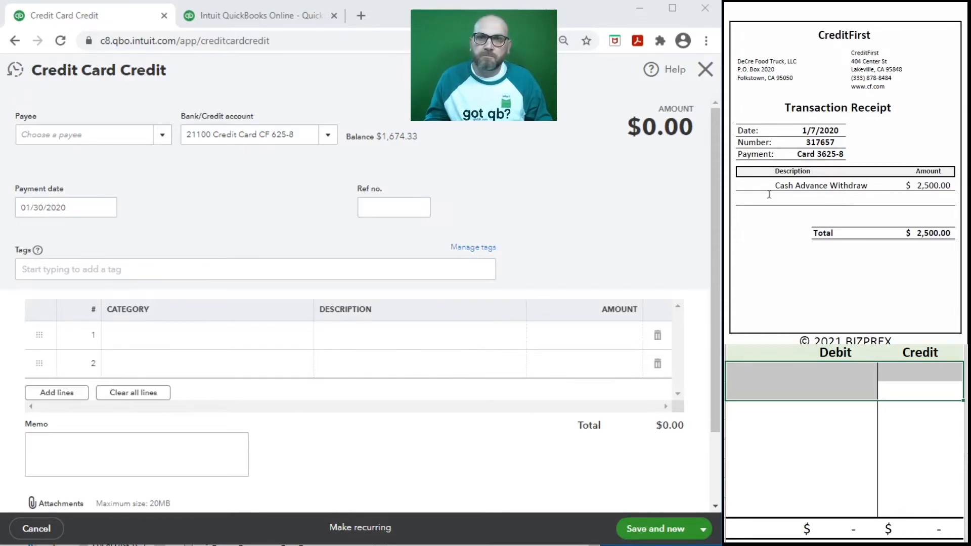
{"action": "left_click", "coordinate": [705, 71]}
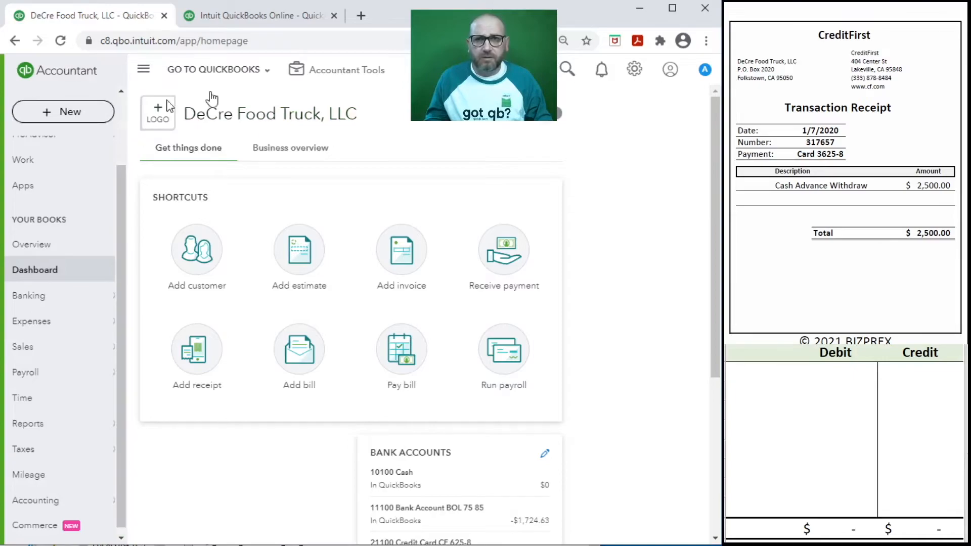
{"action": "left_click", "coordinate": [337, 75]}
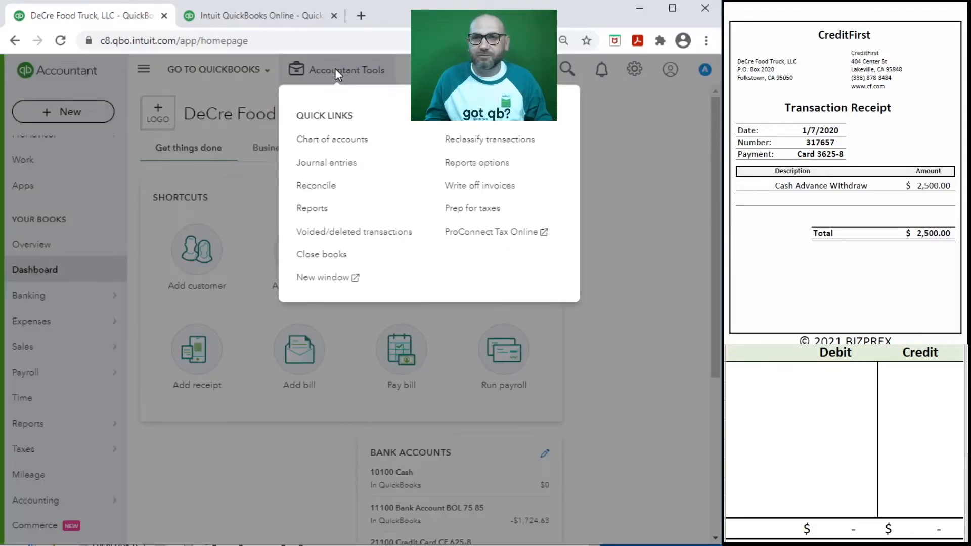
{"action": "left_click", "coordinate": [329, 164]}
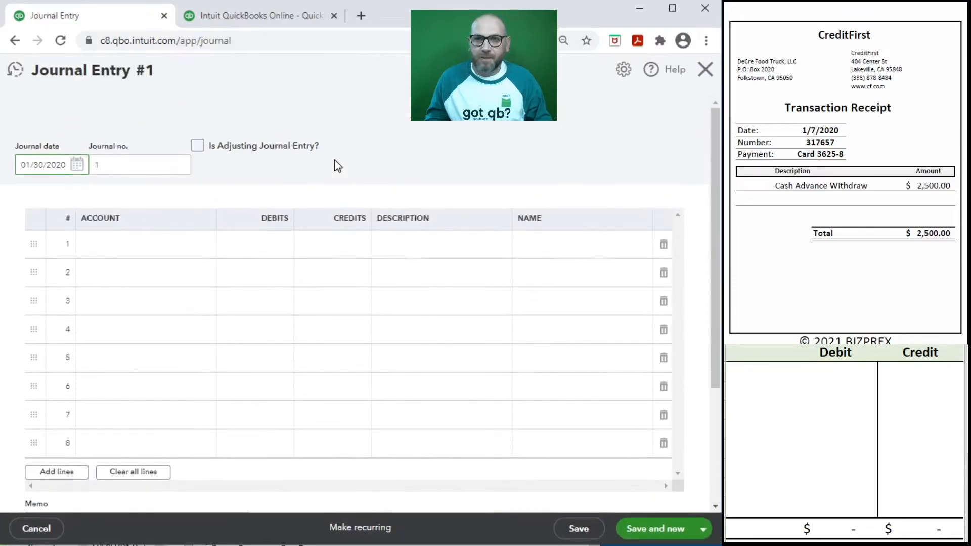
Step: Set the journal date to 01/07/2020 and the journal number to 317657, leaving the entry as non-adjusting
{"action": "key", "text": "BackSpace"}
{"action": "key", "text": "BackSpace"}
{"action": "key", "text": "BackSpace"}
{"action": "type", "text": "7/"}
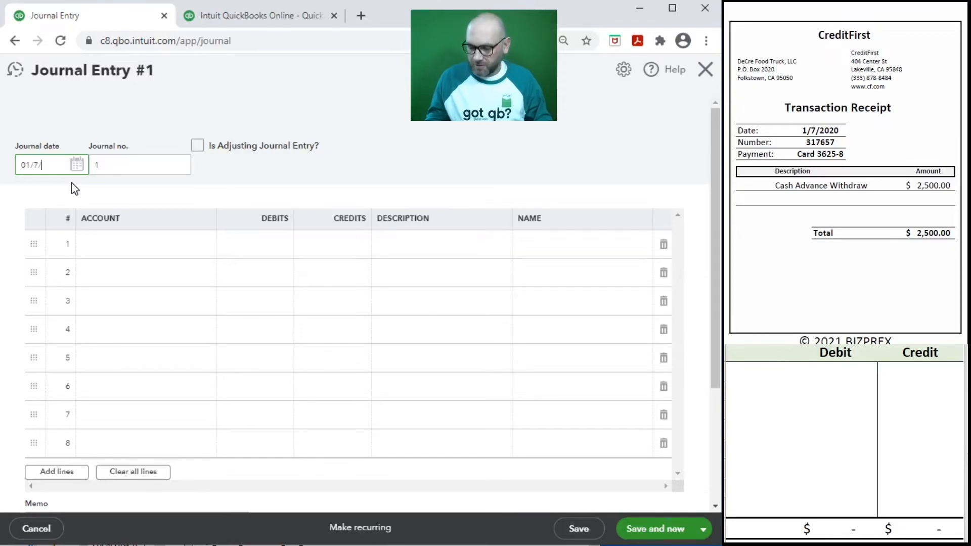
{"action": "key", "text": "Tab"}
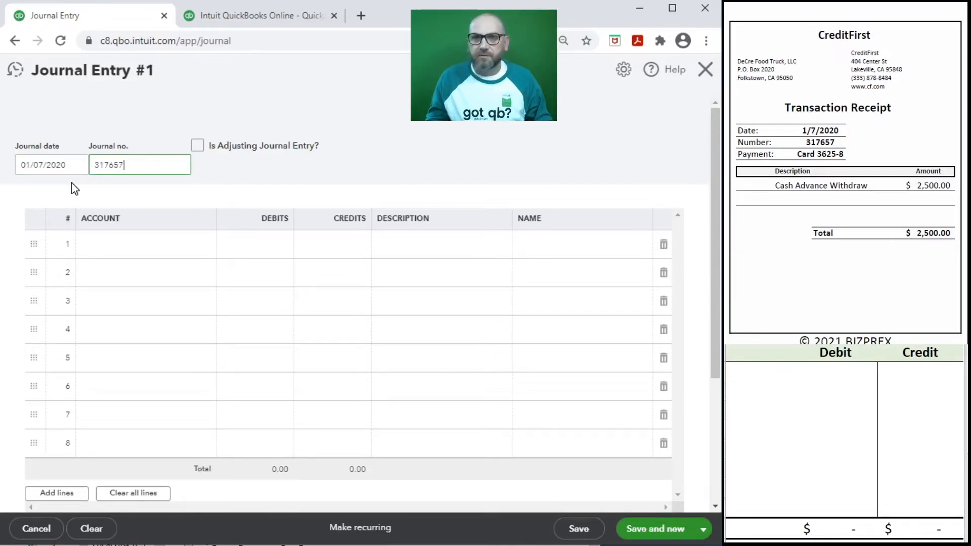
{"action": "left_click", "coordinate": [75, 188]}
{"action": "left_click", "coordinate": [198, 144]}
{"action": "left_click", "coordinate": [199, 144]}
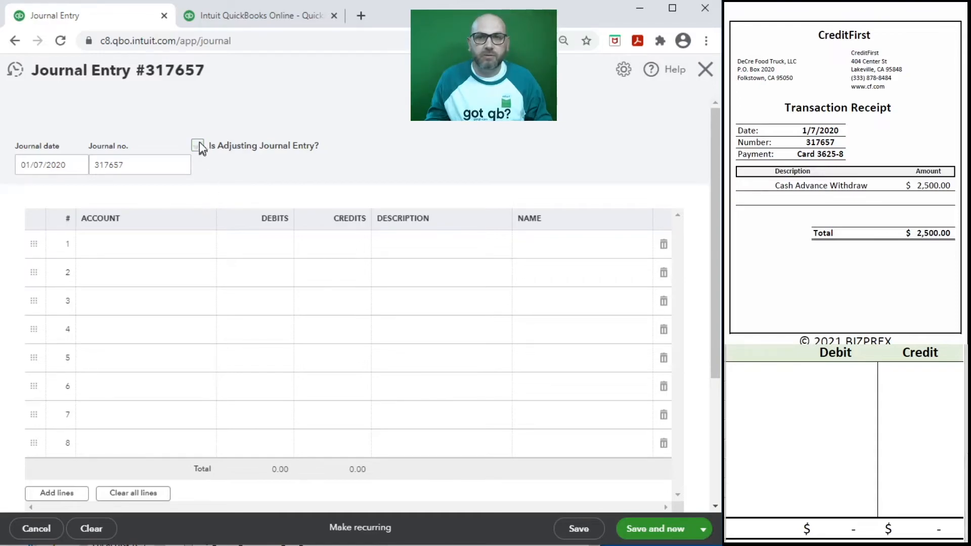
Step: Enter a 2,500.00 credit to the 21100 Credit Card account on the first journal line with description 317657
{"action": "left_click", "coordinate": [129, 246]}
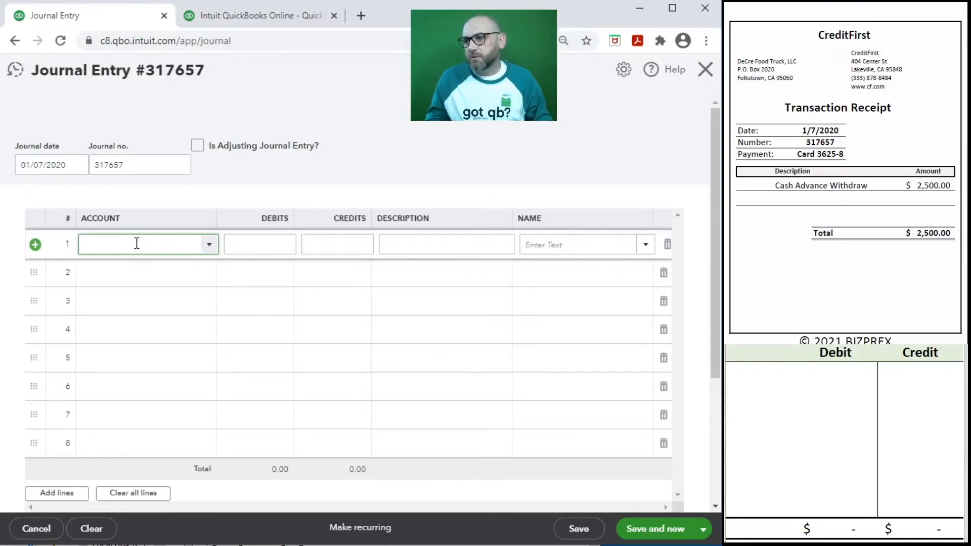
{"action": "left_click", "coordinate": [208, 246]}
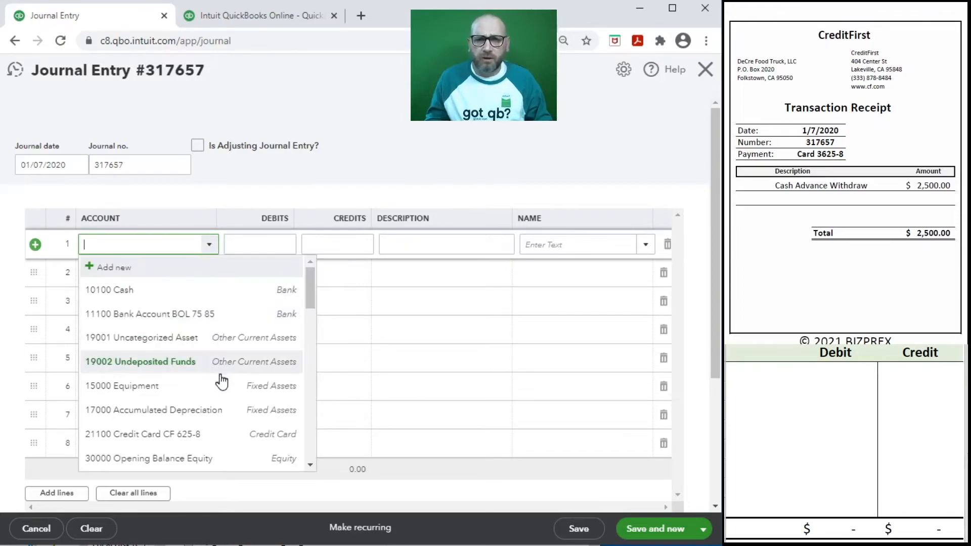
{"action": "left_click", "coordinate": [206, 436]}
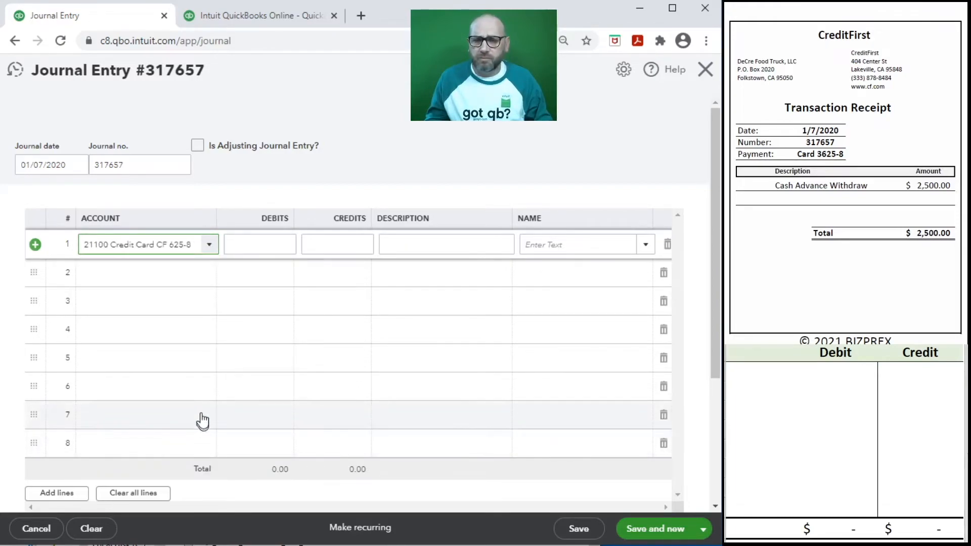
{"action": "left_click", "coordinate": [333, 245]}
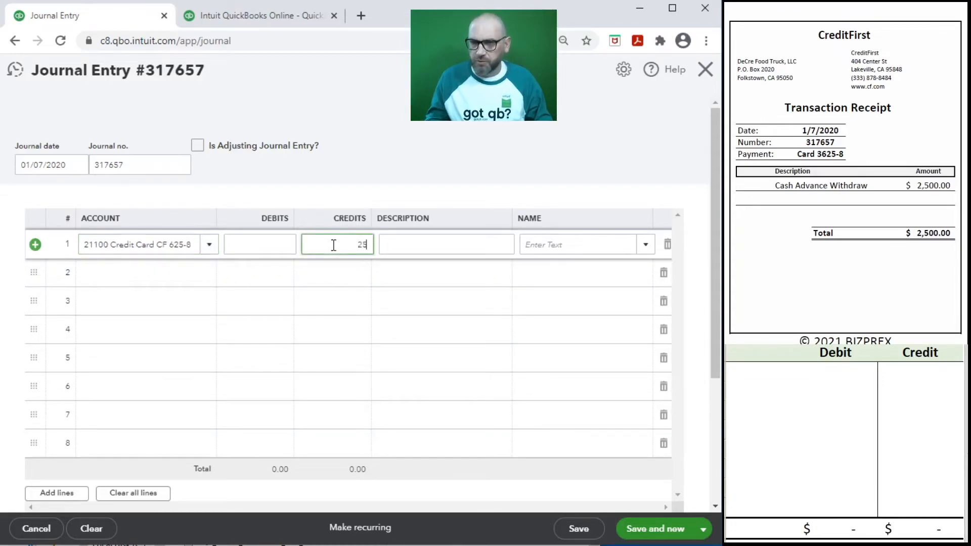
{"action": "key", "text": "Tab"}
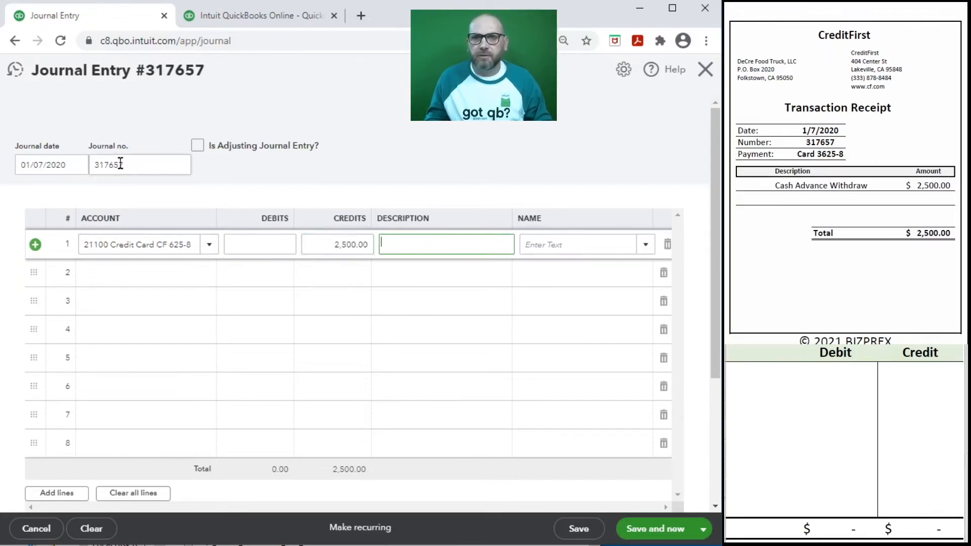
{"action": "left_click_drag", "start_coordinate": [141, 165], "coordinate": [57, 156]}
{"action": "key", "text": "ctrl+c"}
{"action": "left_click", "coordinate": [418, 243]}
{"action": "key", "text": "ctrl+v"}
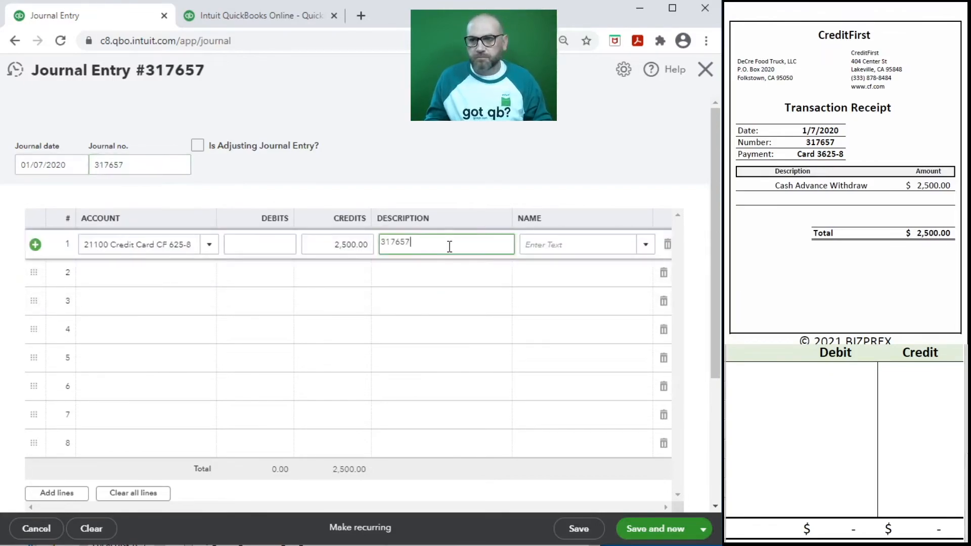
Step: Enter 10100 Cash on the second journal line with a 2,500.00 debit and description 317657
{"action": "left_click", "coordinate": [127, 279]}
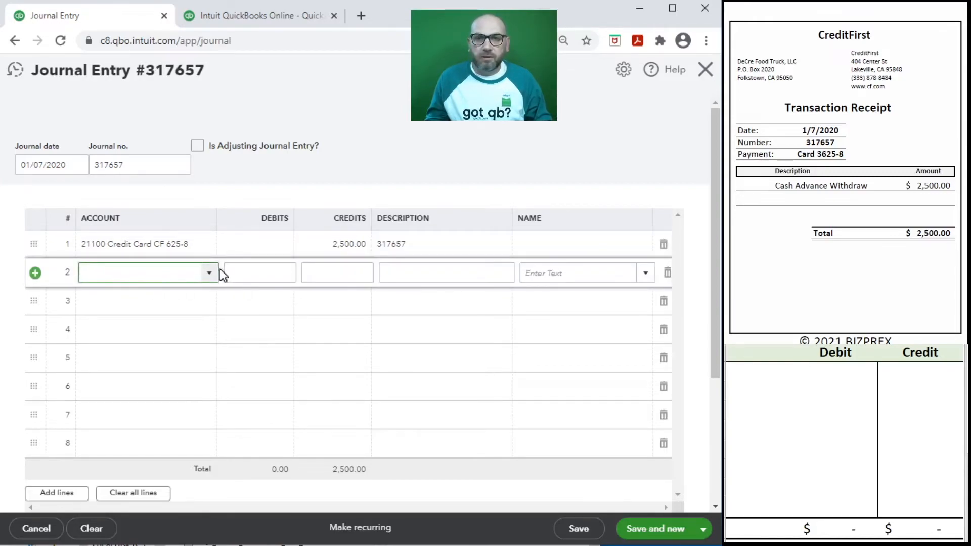
{"action": "left_click", "coordinate": [207, 273]}
{"action": "left_click", "coordinate": [160, 324]}
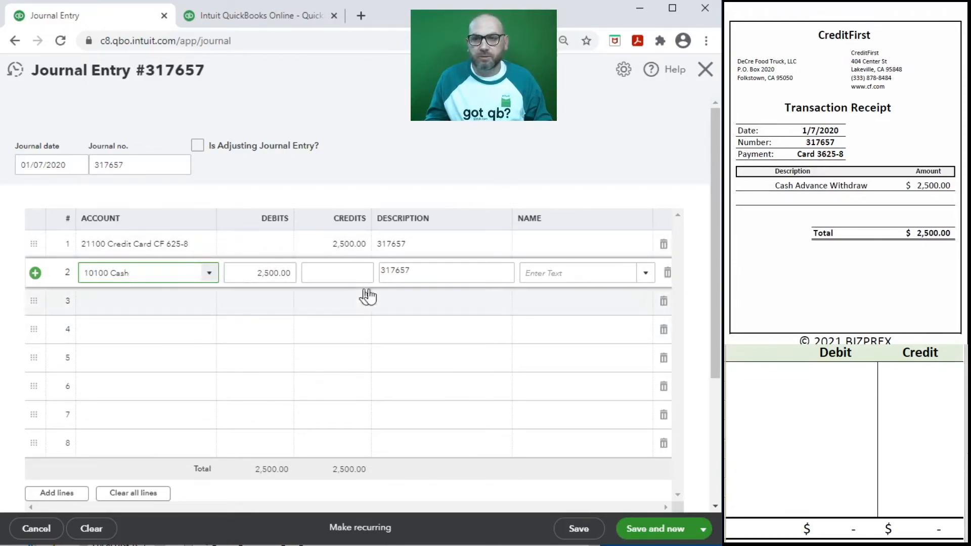
{"action": "key", "text": "Tab"}
{"action": "key", "text": "Tab"}
{"action": "key", "text": "Tab"}
{"action": "key", "text": "Tab"}
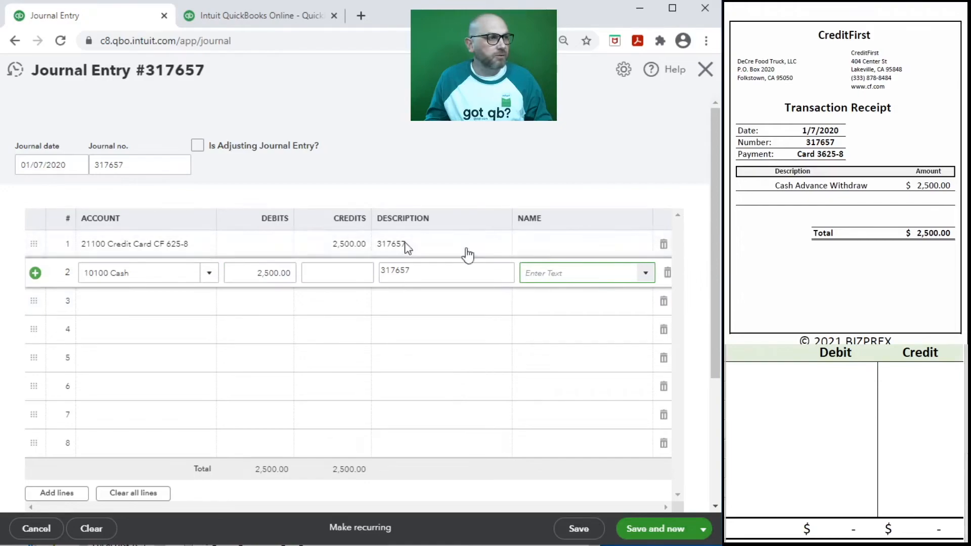
Step: Record the cash advance in the debit/credit table: credit 2,500.00 to 21100 and debit 2,500.00 to 10100
{"action": "left_click", "coordinate": [777, 386]}
{"action": "left_click", "coordinate": [759, 375]}
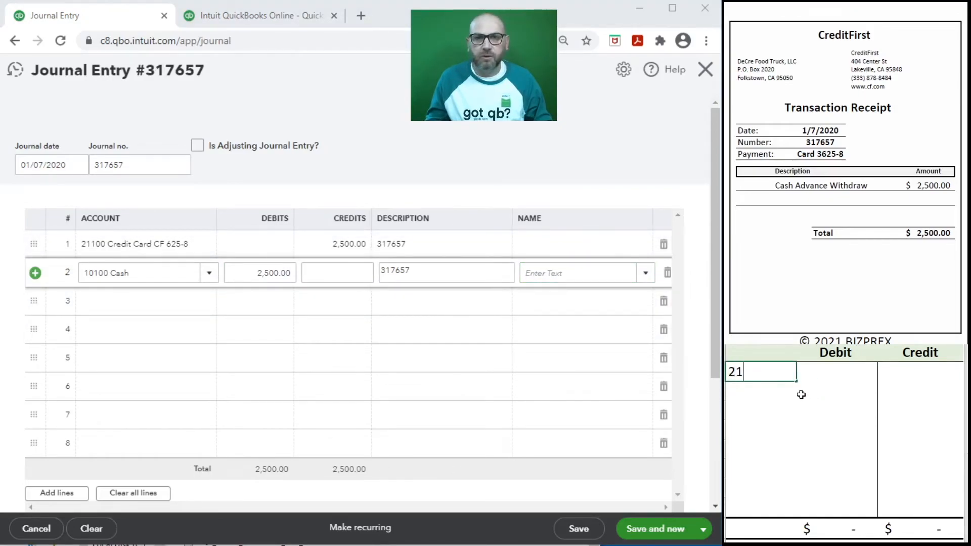
{"action": "key", "text": "Tab"}
{"action": "key", "text": "Tab"}
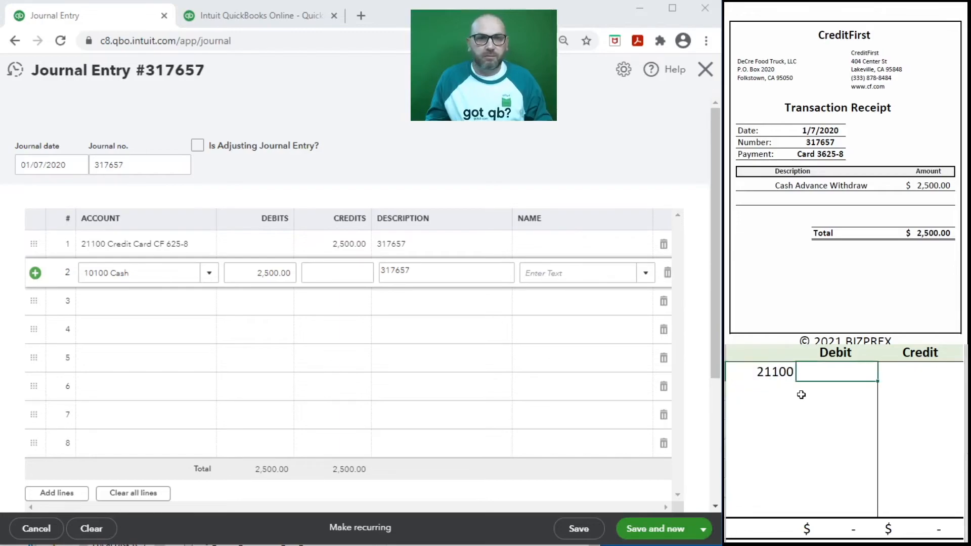
{"action": "type", "text": "2,500"}
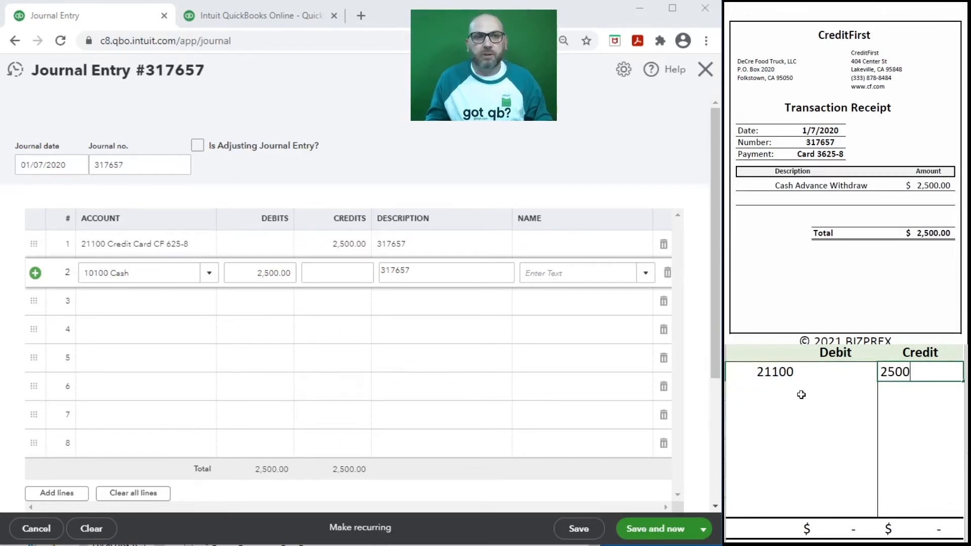
{"action": "key", "text": "Return"}
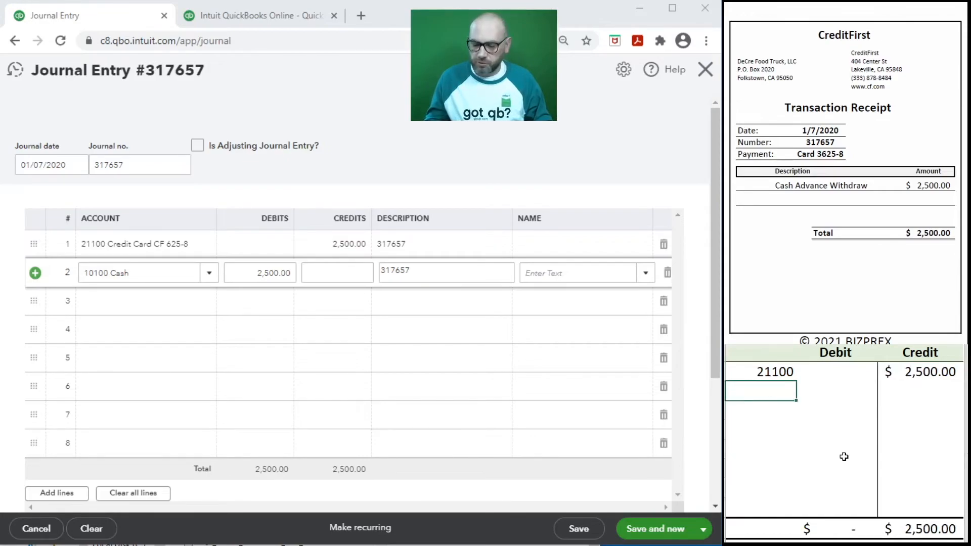
{"action": "type", "text": "10100"}
{"action": "key", "text": "Tab"}
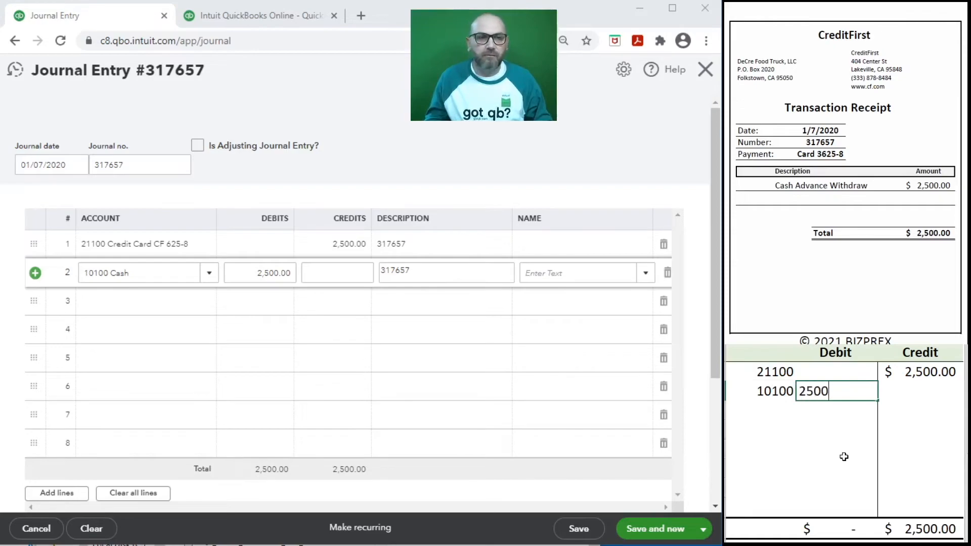
{"action": "key", "text": "Return"}
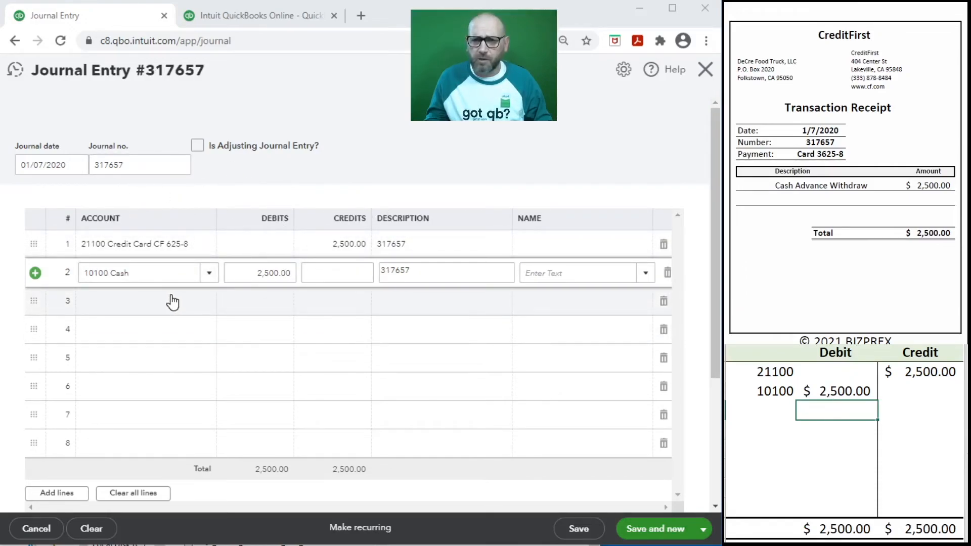
Step: Save the cash advance journal entry and clear both account lines from the debit/credit table
{"action": "left_click", "coordinate": [660, 537]}
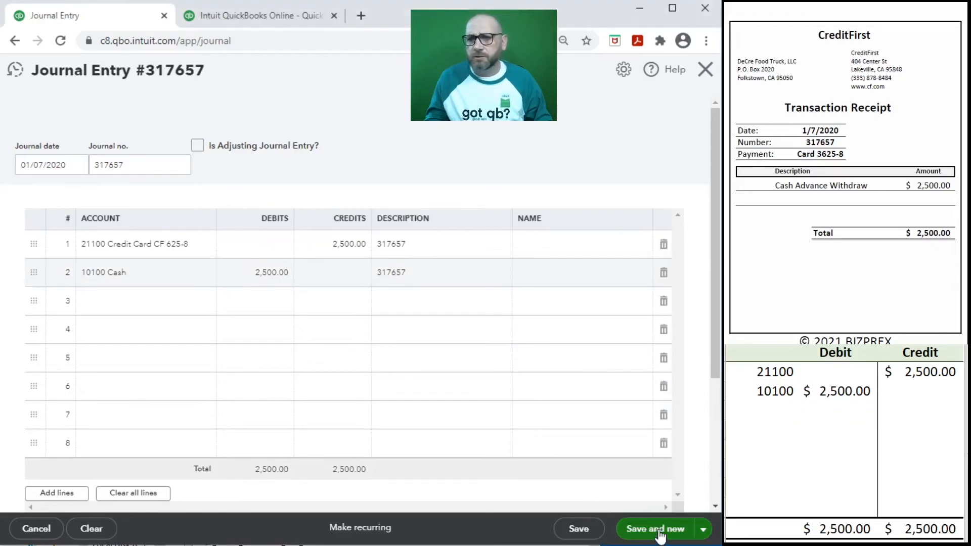
{"action": "left_click", "coordinate": [848, 403]}
{"action": "left_click_drag", "start_coordinate": [903, 392], "coordinate": [774, 382]}
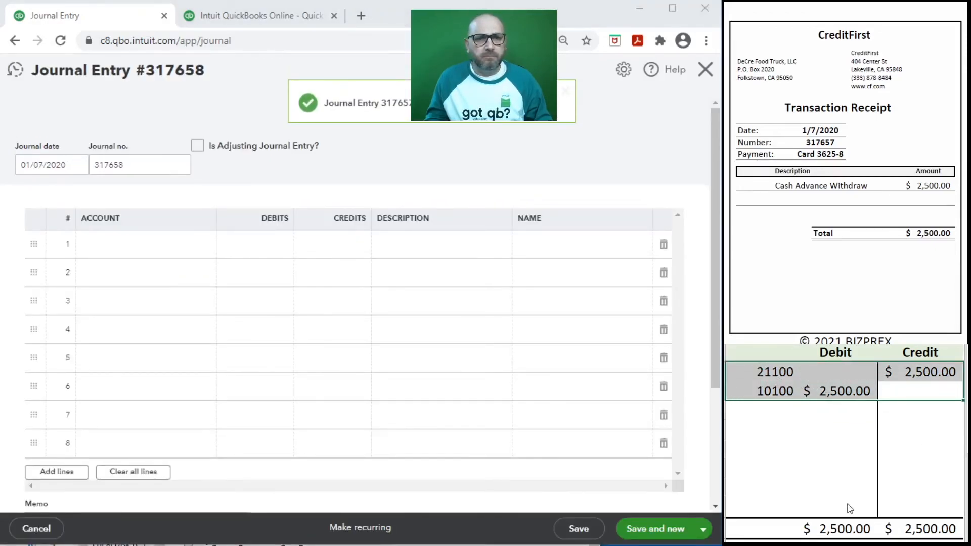
{"action": "key", "text": "Delete"}
Step: Bring up the 1/25/2020 CreditFirst bank transfer receipt and replace the blank journal entry with a new transfer
{"action": "scroll", "coordinate": [812, 197], "scroll_direction": "down", "scroll_amount": 6}
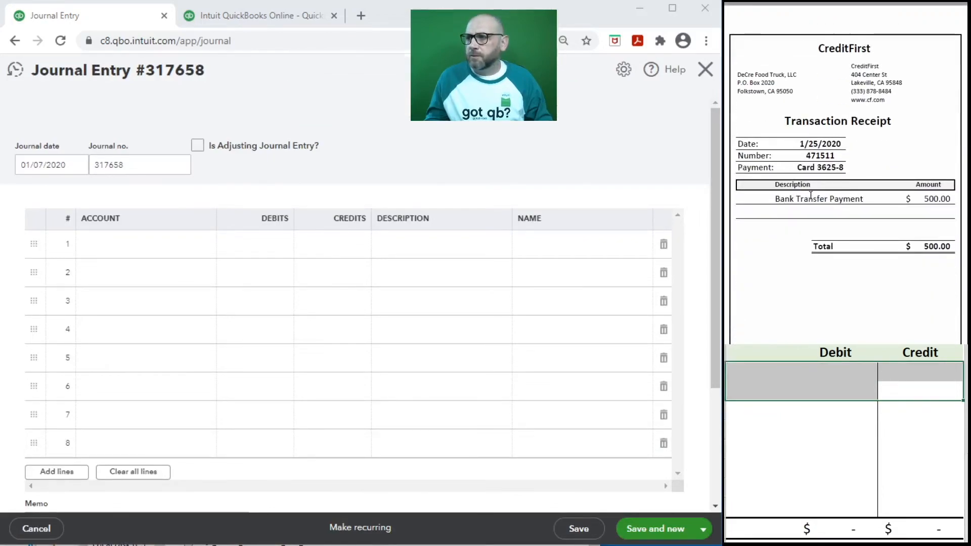
{"action": "scroll", "coordinate": [811, 197], "scroll_direction": "down", "scroll_amount": 1}
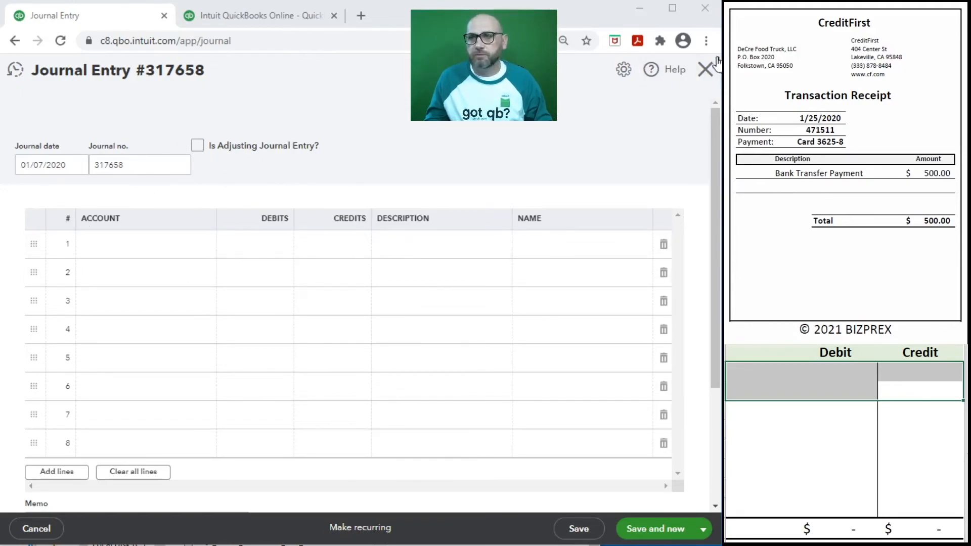
{"action": "left_click", "coordinate": [708, 70]}
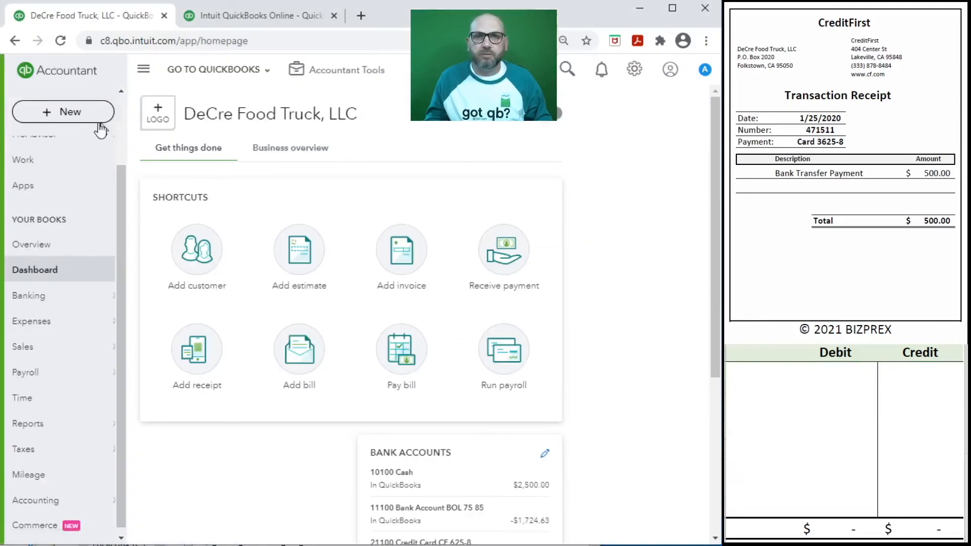
{"action": "left_click", "coordinate": [52, 113]}
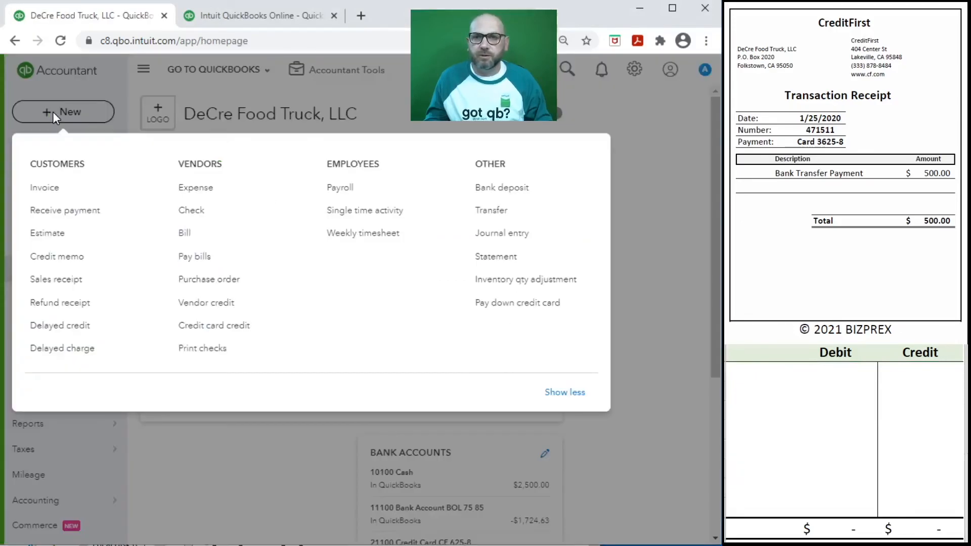
{"action": "left_click", "coordinate": [493, 210]}
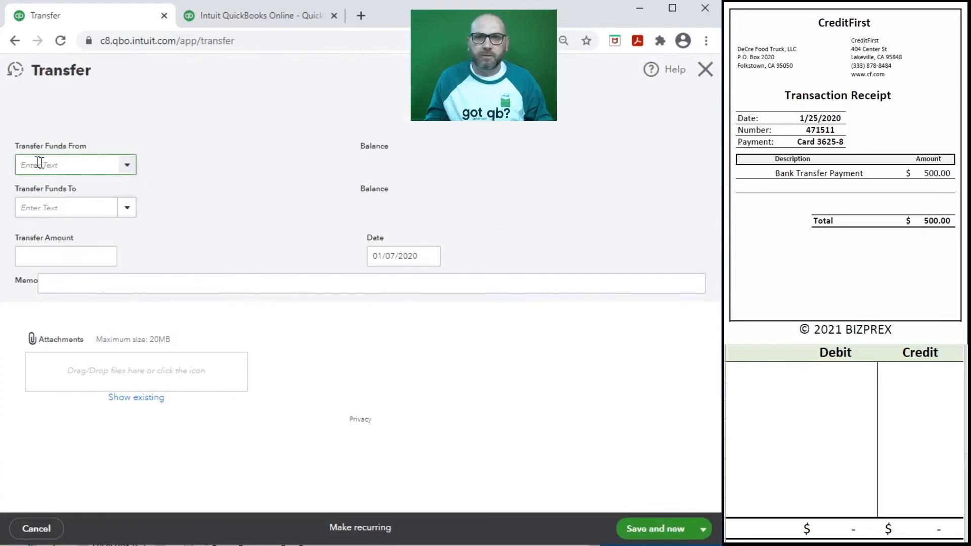
Step: Set the transfer to move funds from the 11100 Bank Account to the 21100 Credit Card account
{"action": "left_click", "coordinate": [130, 164]}
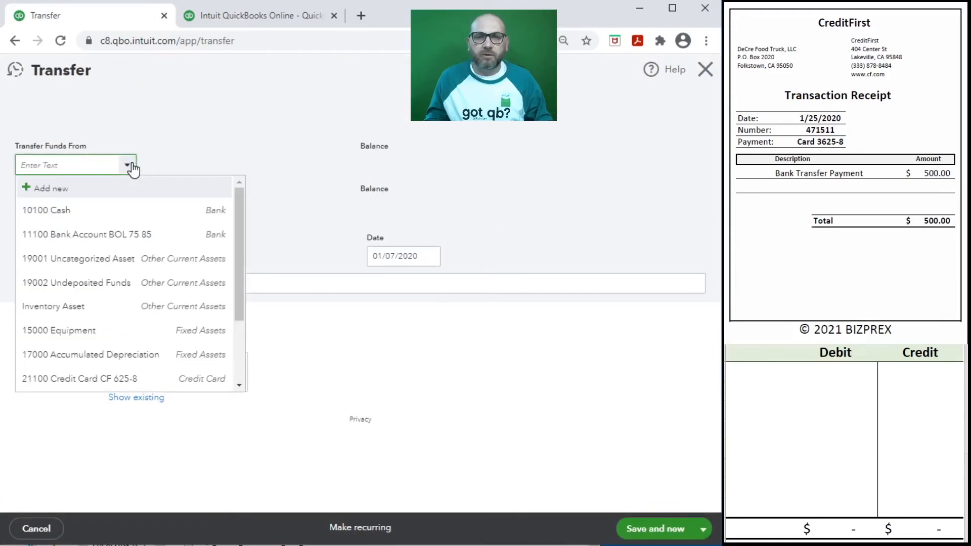
{"action": "left_click", "coordinate": [122, 236]}
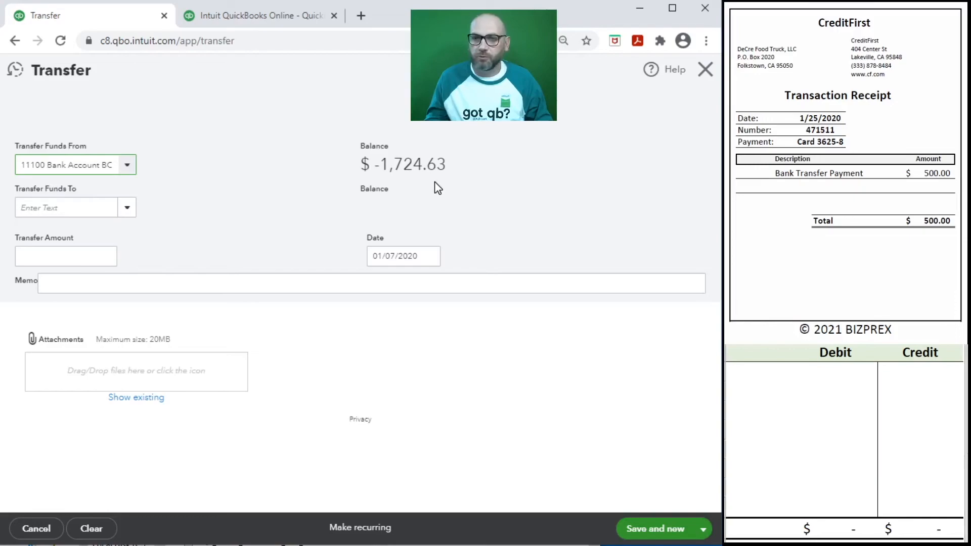
{"action": "left_click", "coordinate": [127, 209]}
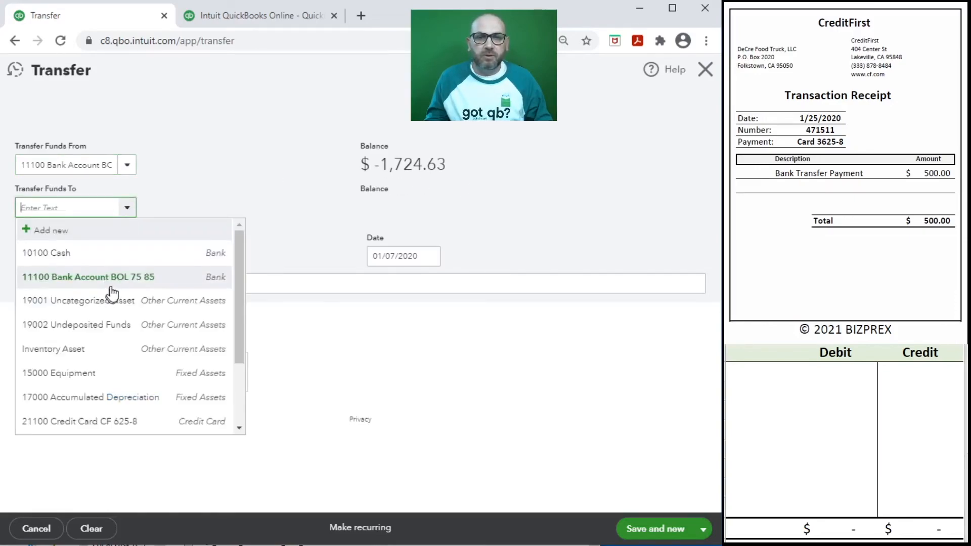
{"action": "left_click", "coordinate": [122, 423]}
Step: Set the transfer amount to 500.00, the date to 01/25/2020 and the memo to 471511
{"action": "left_click", "coordinate": [60, 254]}
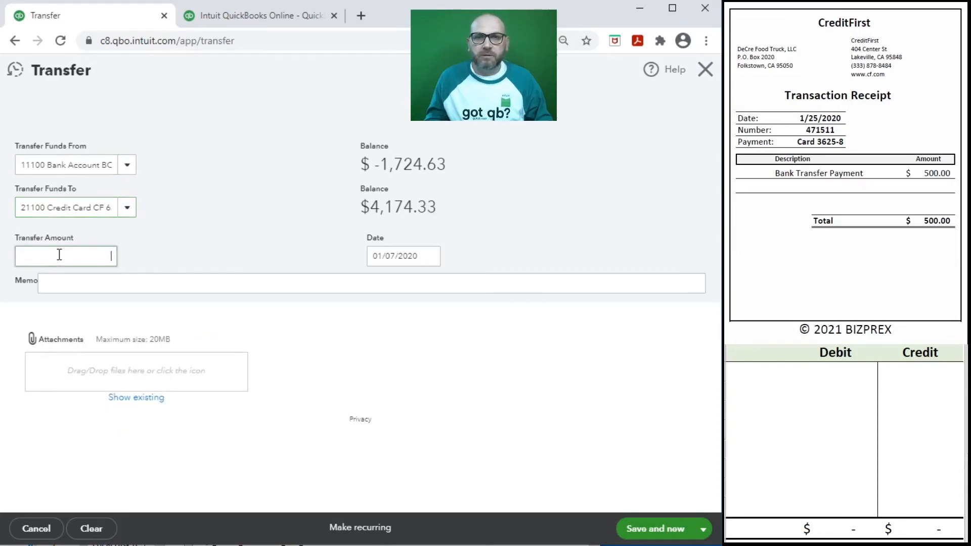
{"action": "type", "text": "5"}
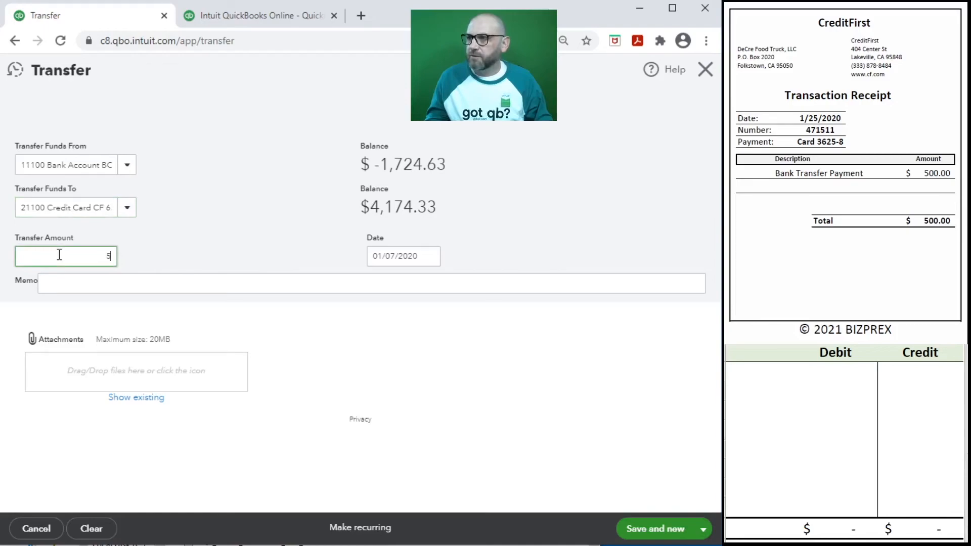
{"action": "type", "text": "00"}
{"action": "key", "text": "Tab"}
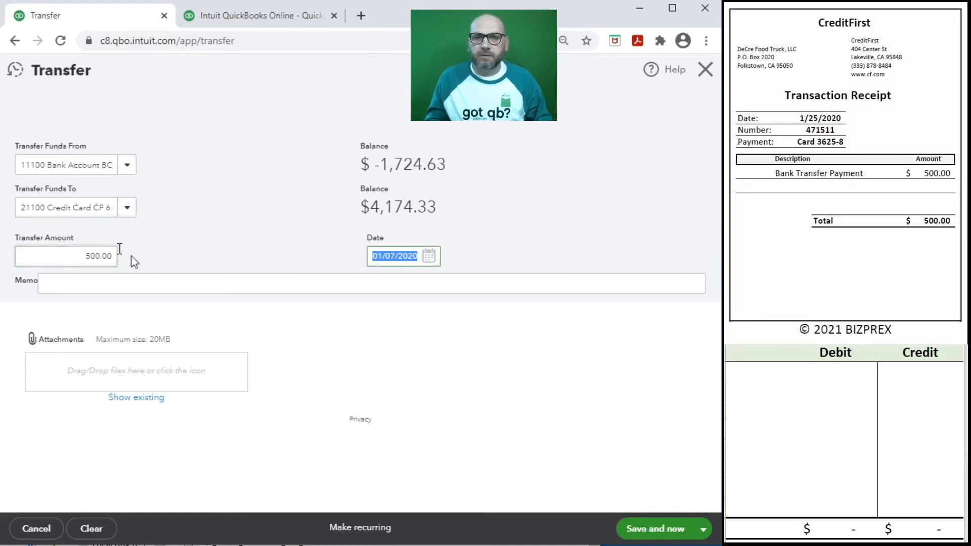
{"action": "type", "text": "1"}
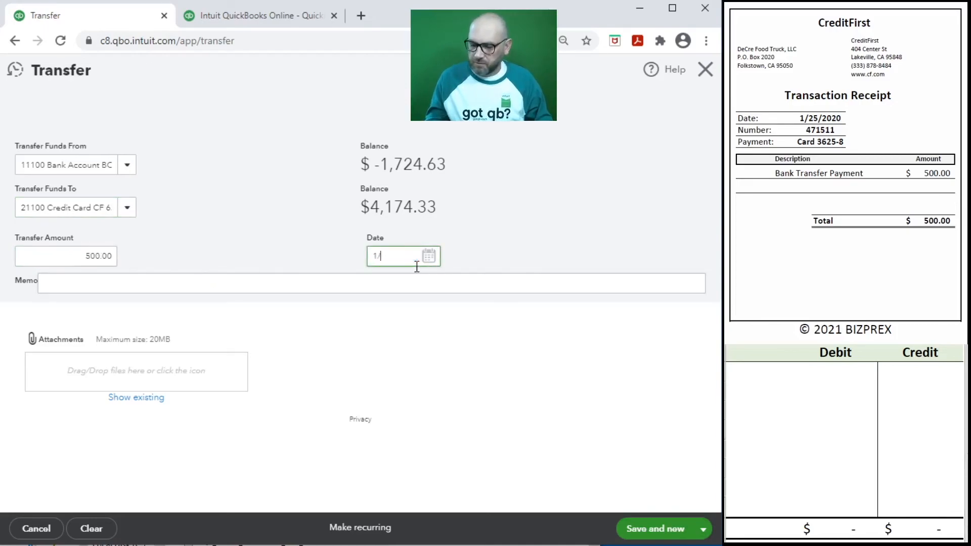
{"action": "type", "text": "/25/2020"}
{"action": "key", "text": "Tab"}
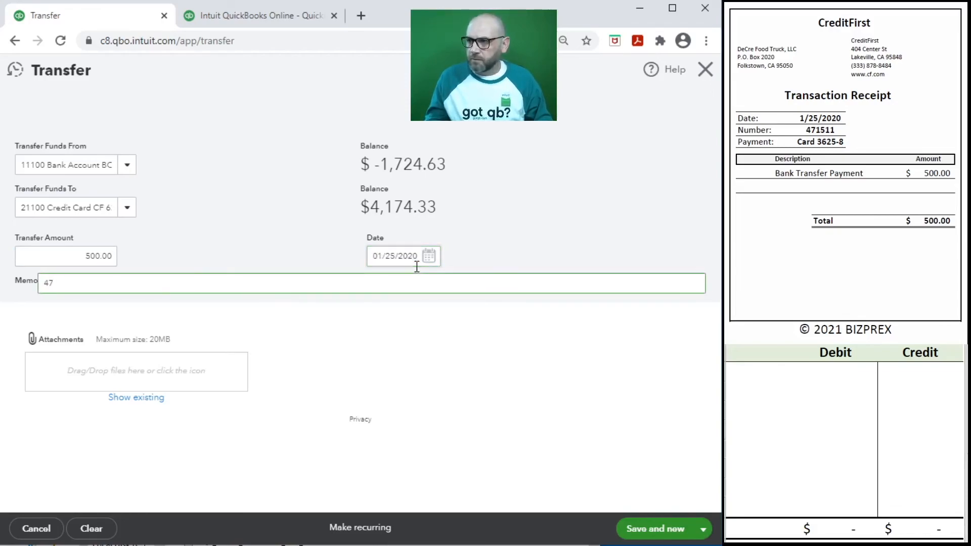
{"action": "key", "text": "Tab"}
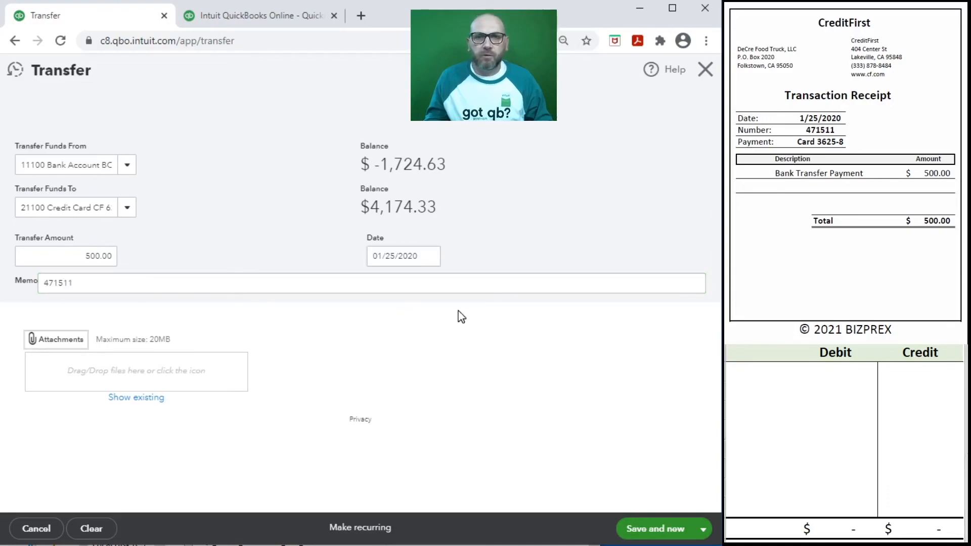
Step: Enter account 11100 with a 500.00 credit on the first line of the debit/credit table
{"action": "left_click", "coordinate": [773, 390]}
{"action": "left_click", "coordinate": [761, 378]}
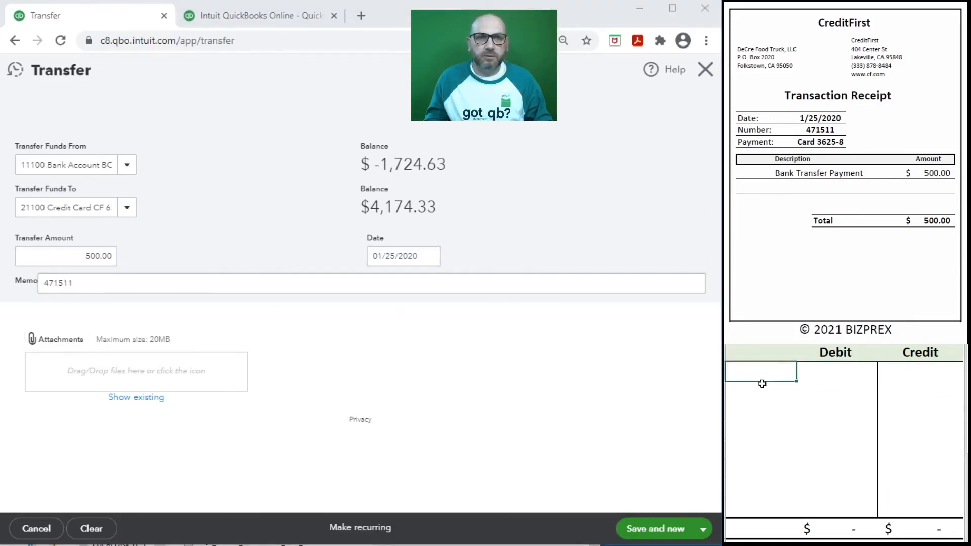
{"action": "type", "text": "1"}
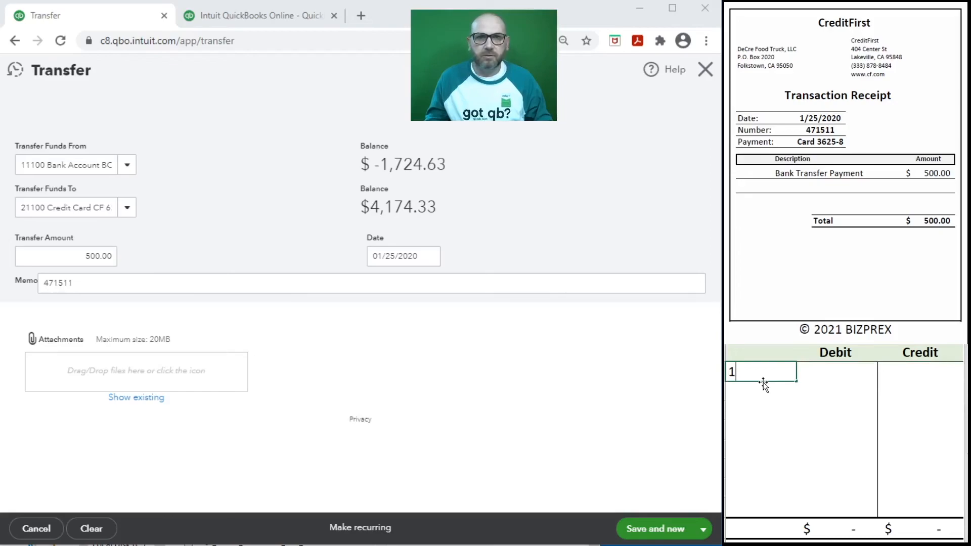
{"action": "type", "text": "1"}
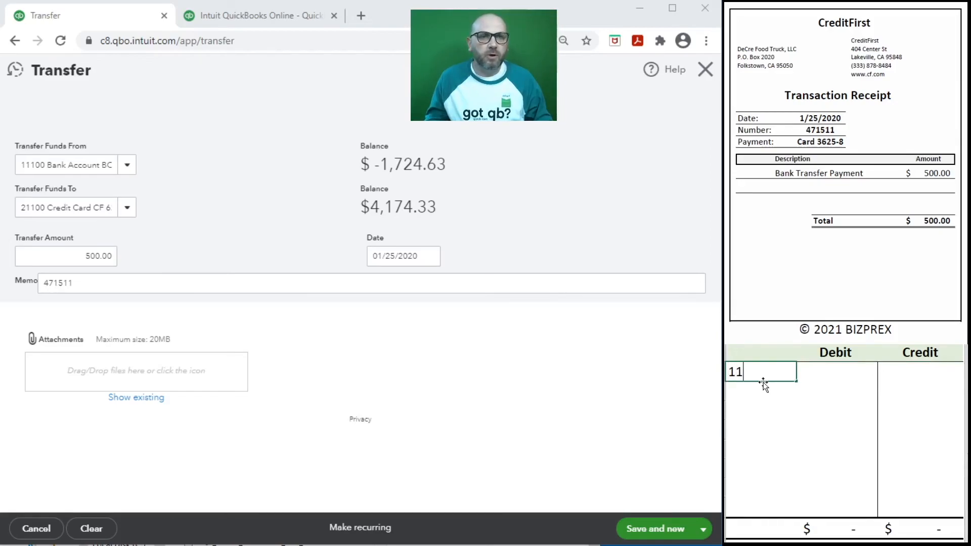
{"action": "type", "text": "100"}
{"action": "key", "text": "Tab"}
{"action": "key", "text": "Tab"}
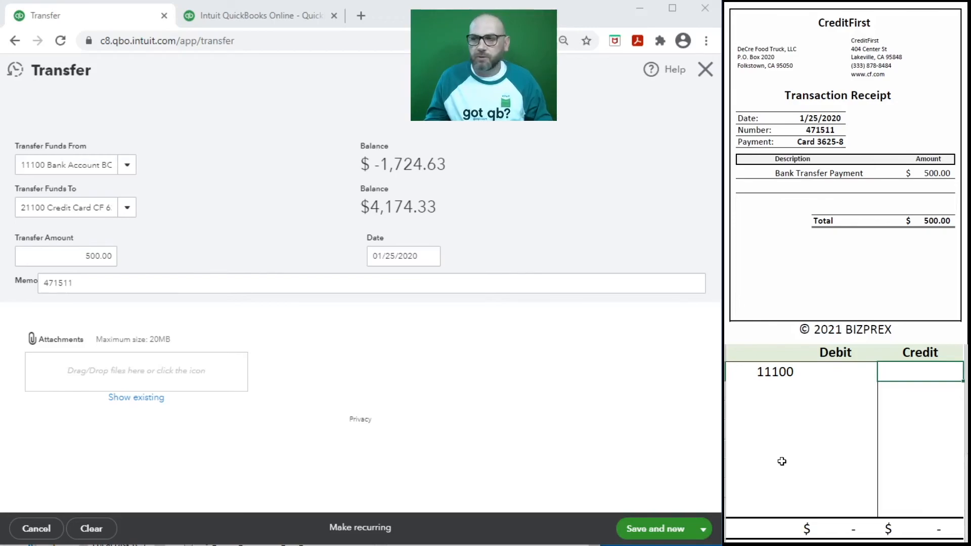
{"action": "type", "text": "500"}
{"action": "key", "text": "Return"}
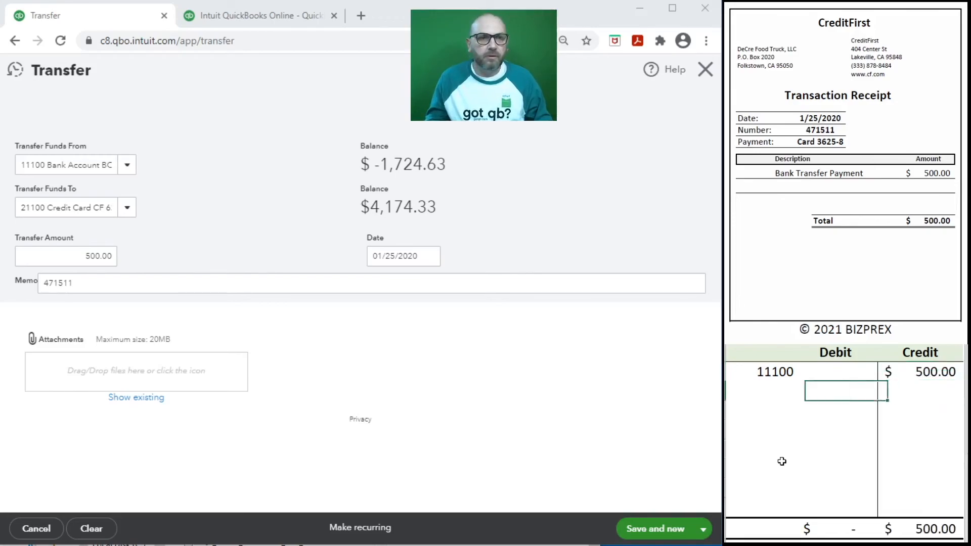
Step: Enter account 21100 with a 500.00 debit on the second line of the debit/credit table
{"action": "type", "text": "21100"}
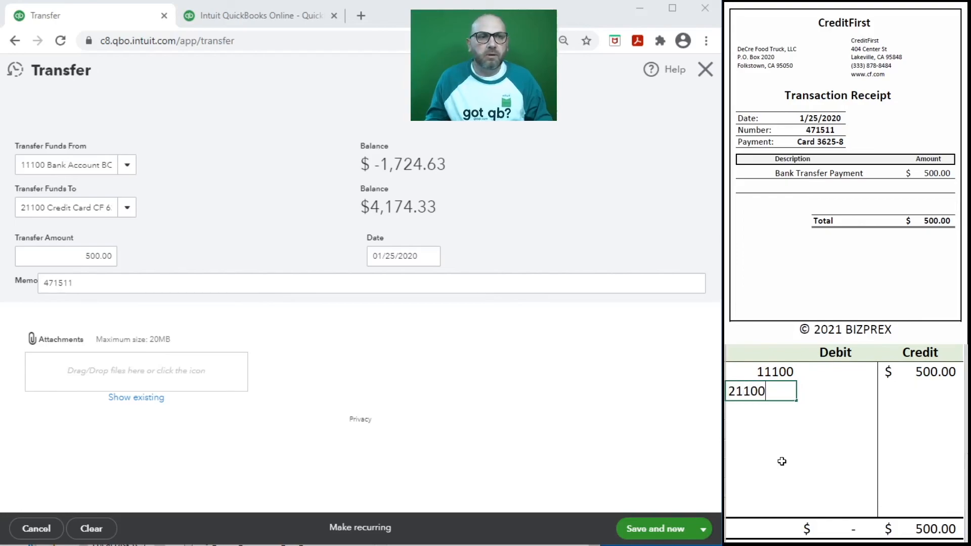
{"action": "key", "text": "Tab"}
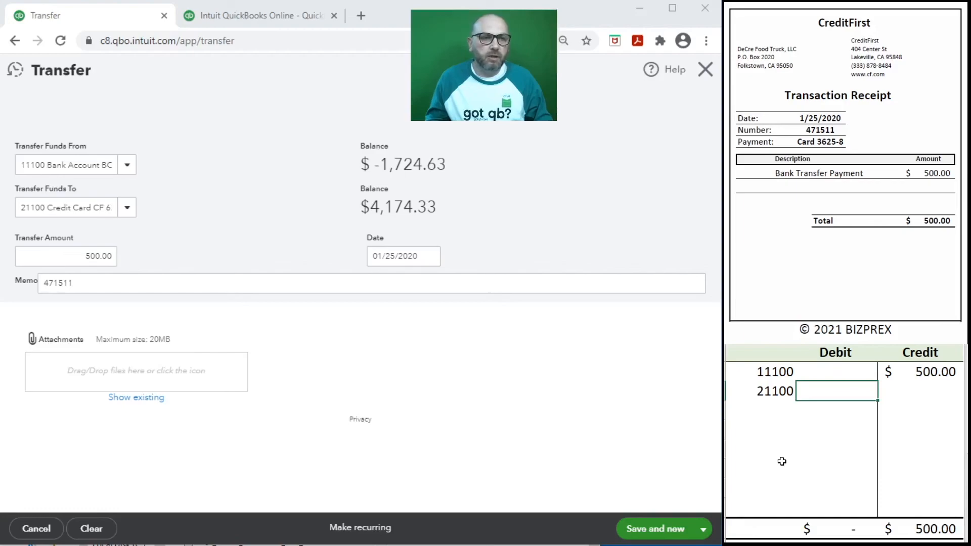
{"action": "type", "text": "500"}
{"action": "key", "text": "Return"}
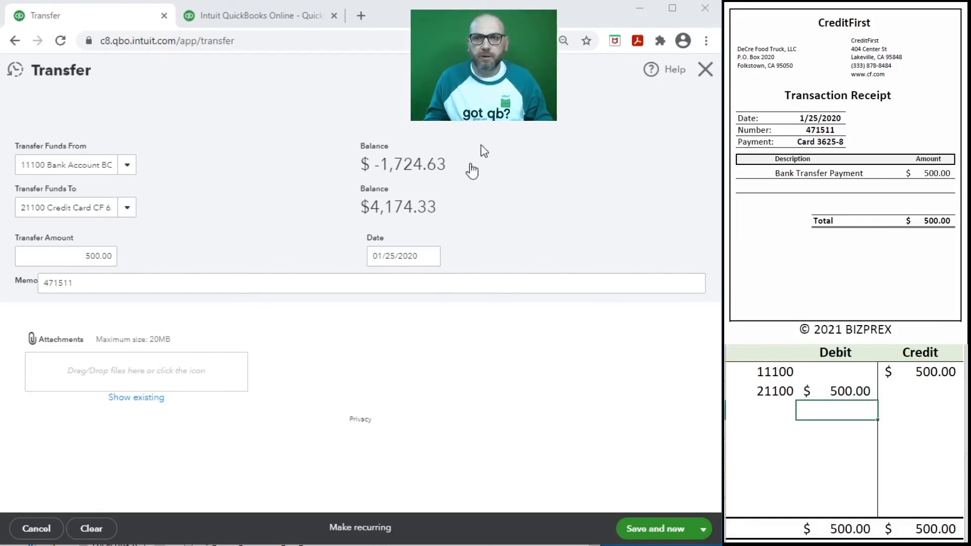
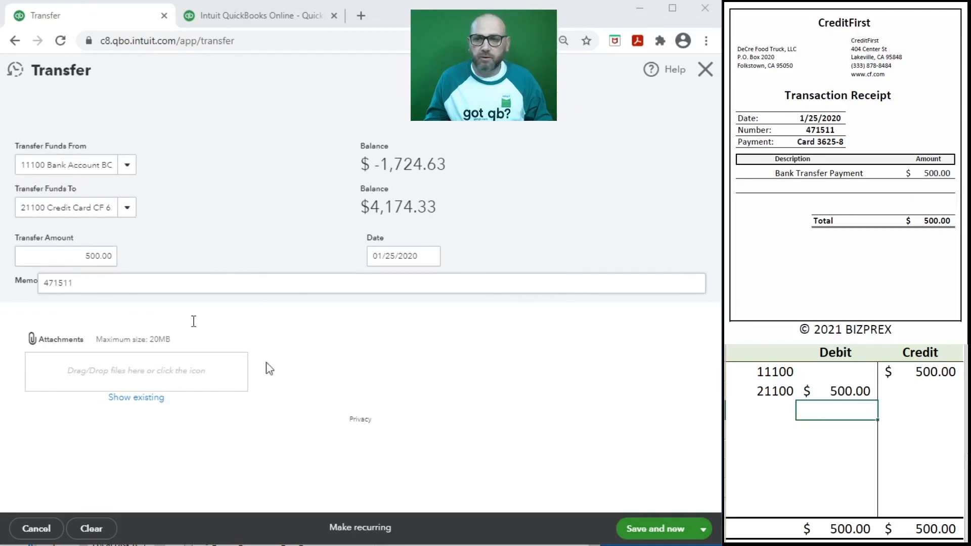
Step: Save the credit card payment transfer and clear its two lines from the debit/credit table
{"action": "left_click", "coordinate": [647, 529]}
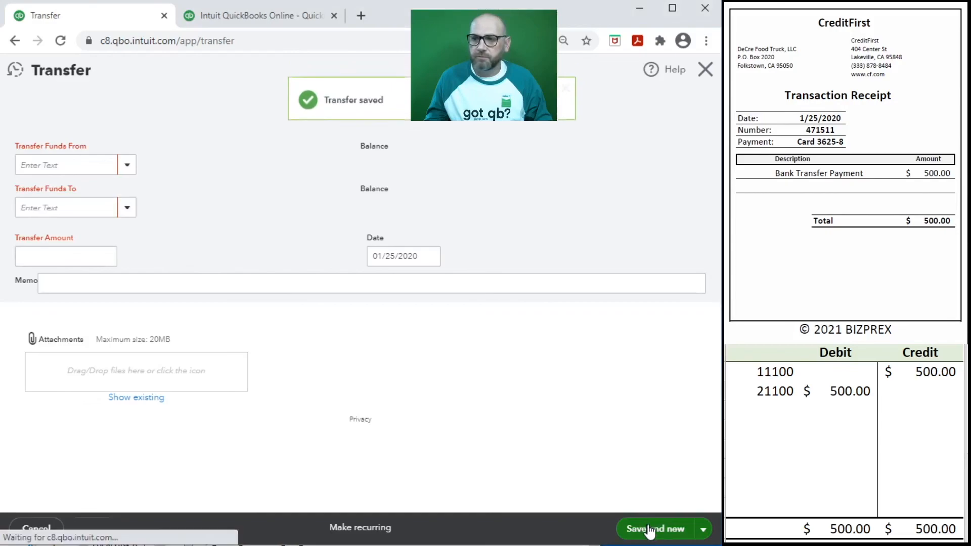
{"action": "left_click_drag", "start_coordinate": [851, 400], "coordinate": [779, 377]}
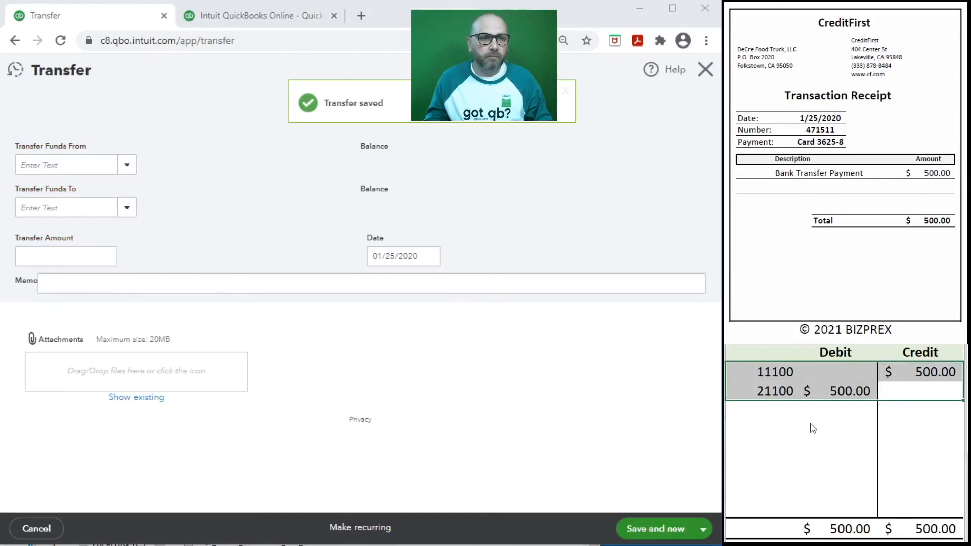
{"action": "key", "text": "Delete"}
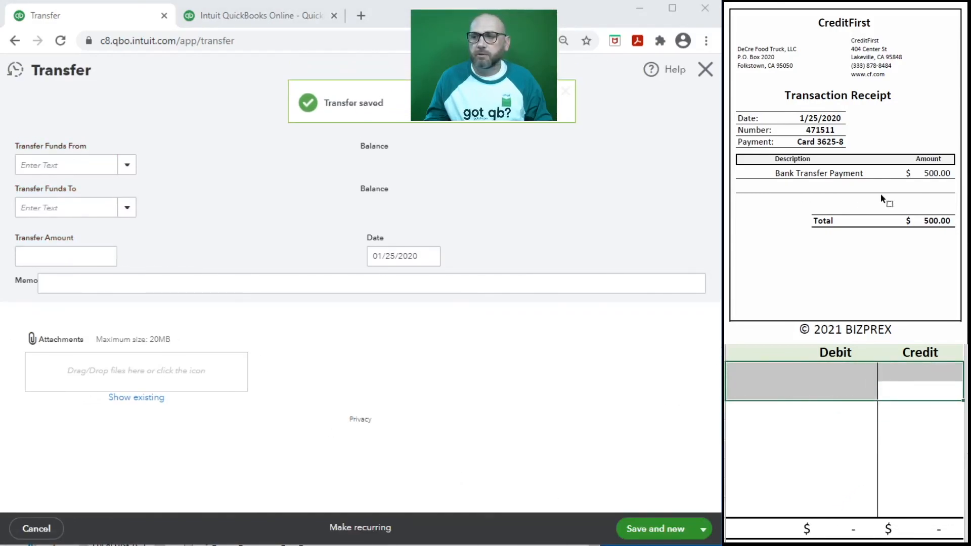
Step: Move past the last receipt to the end of the document and close the blank transfer form
{"action": "scroll", "coordinate": [884, 201], "scroll_direction": "down", "scroll_amount": 5}
{"action": "scroll", "coordinate": [800, 193], "scroll_direction": "down", "scroll_amount": 3}
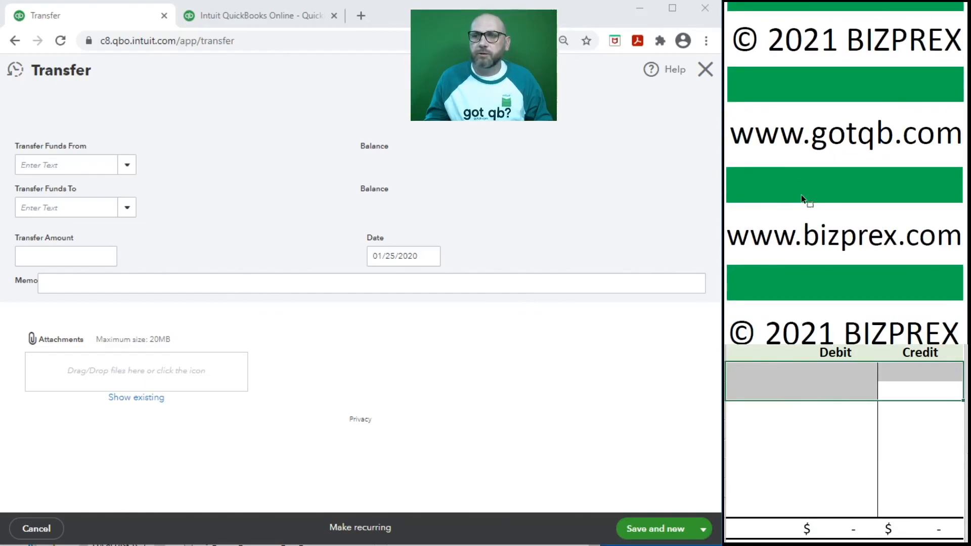
{"action": "left_click", "coordinate": [705, 70]}
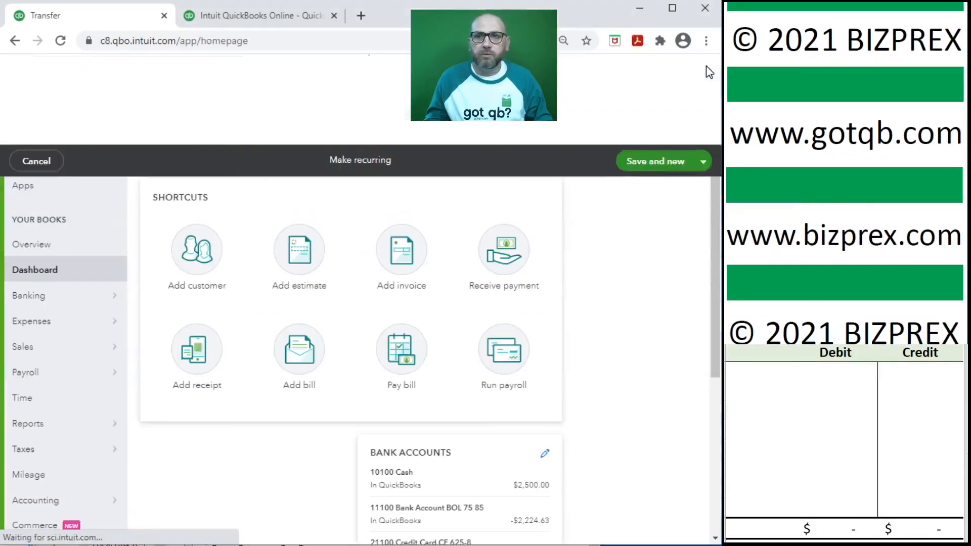